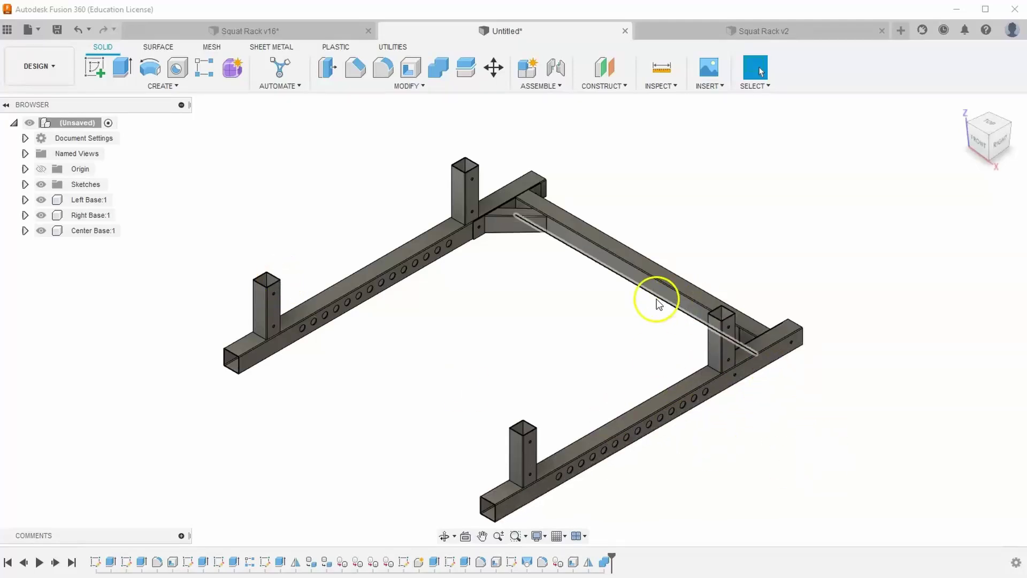
Step: Inspect the Squat Rack v16 base crossbars, then return to the base-rails-only design
{"action": "left_click_drag", "start_coordinate": [617, 293], "coordinate": [569, 222]}
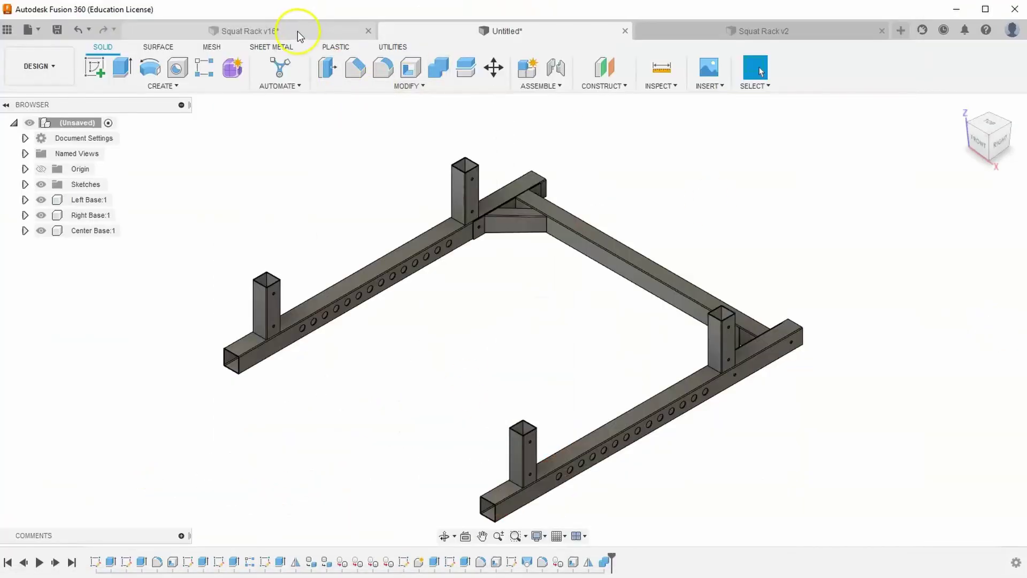
{"action": "left_click", "coordinate": [296, 32]}
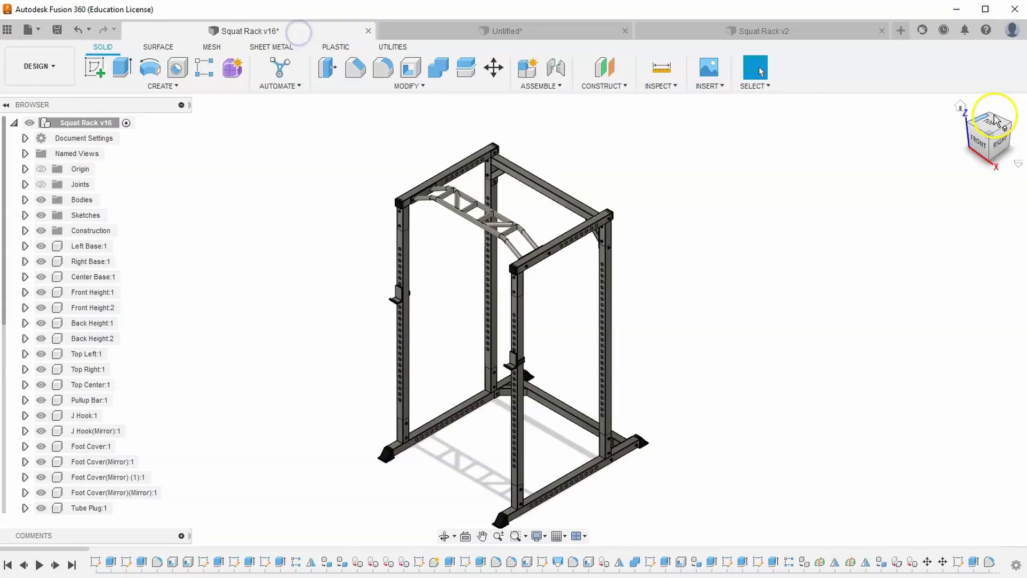
{"action": "left_click_drag", "start_coordinate": [993, 119], "coordinate": [880, 138]}
{"action": "scroll", "coordinate": [540, 474], "scroll_direction": "up", "scroll_amount": 5}
{"action": "middle_click_drag", "start_coordinate": [541, 474], "coordinate": [550, 360]}
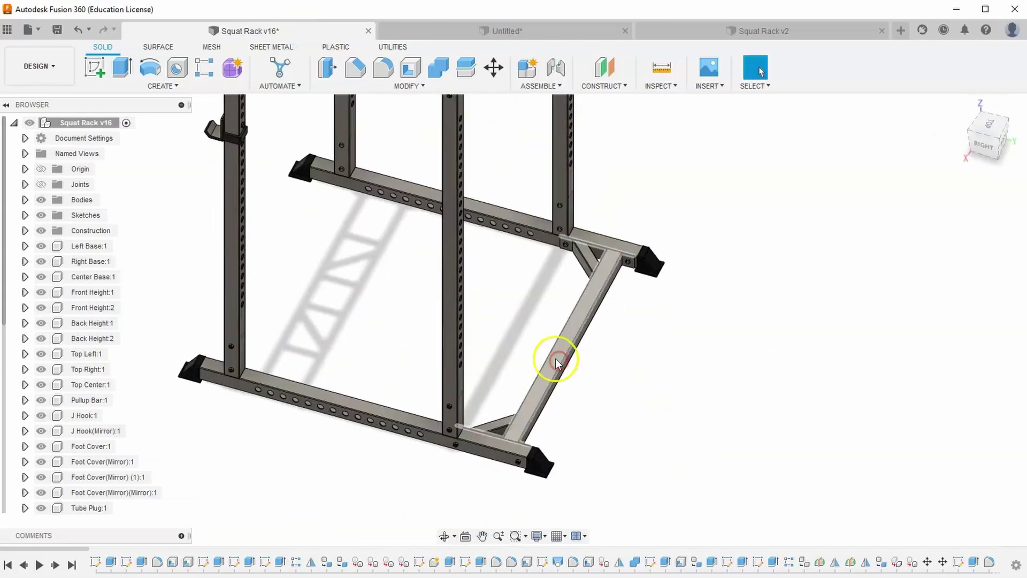
{"action": "left_click", "coordinate": [523, 33]}
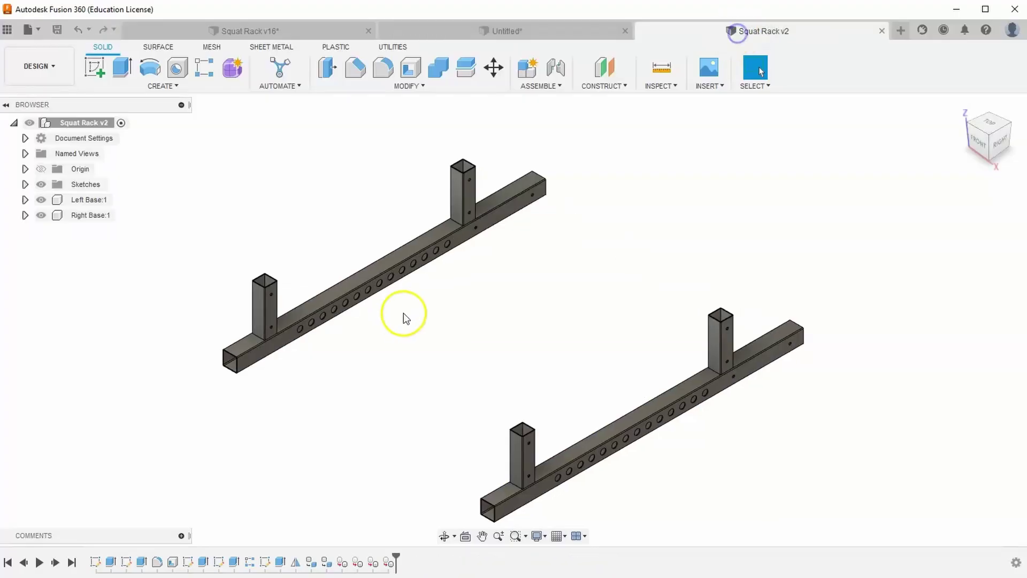
Step: Start a sketch on the base rail's flat side face and view it flat from the right
{"action": "left_click", "coordinate": [96, 68]}
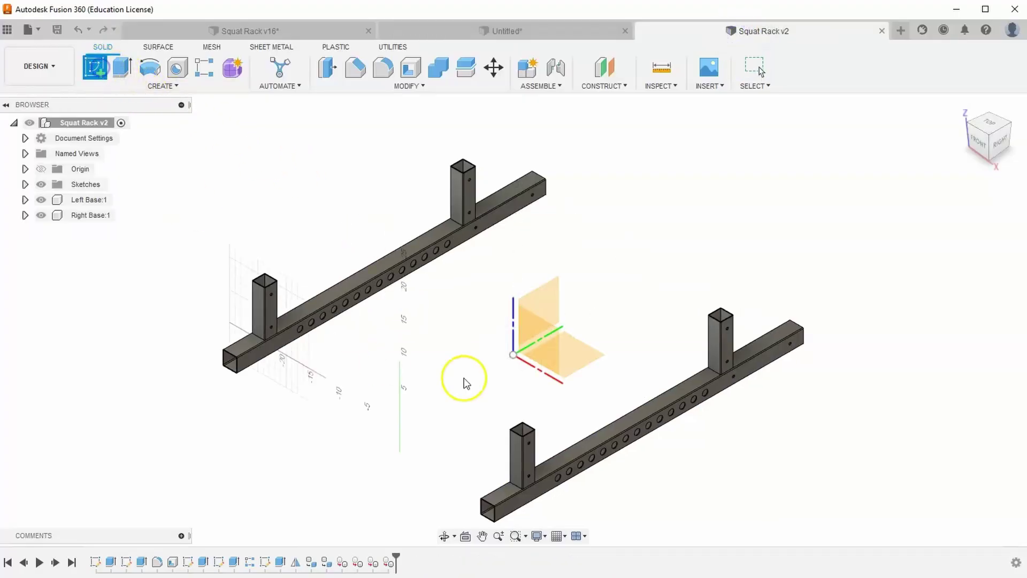
{"action": "left_click", "coordinate": [492, 221]}
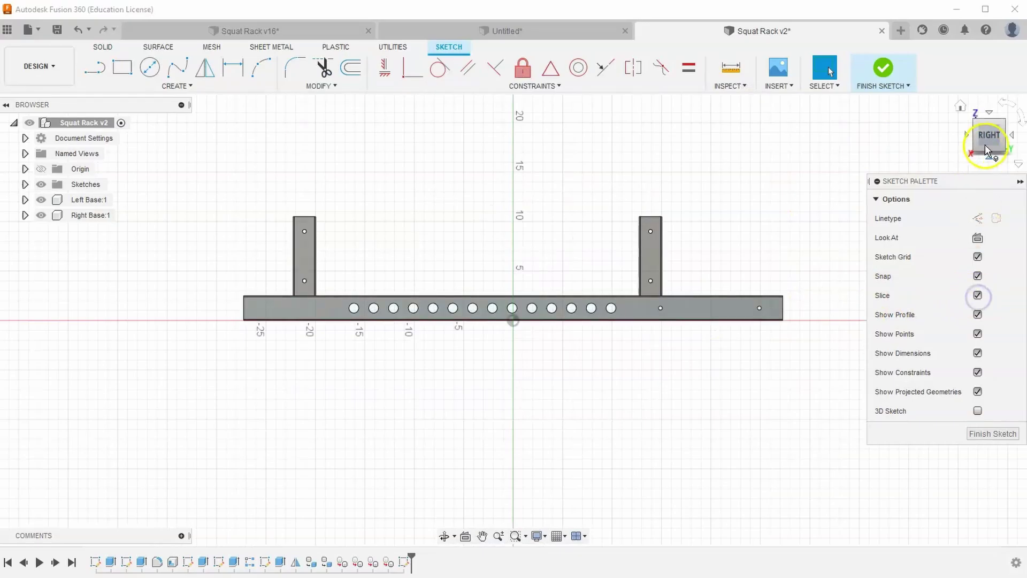
{"action": "left_click_drag", "start_coordinate": [969, 150], "coordinate": [965, 155]}
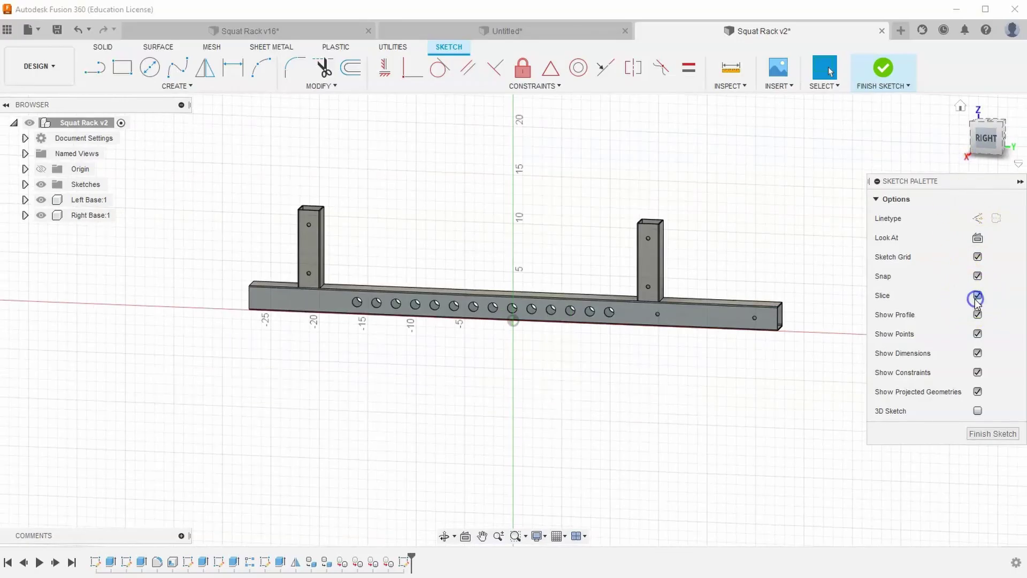
{"action": "left_click", "coordinate": [980, 147]}
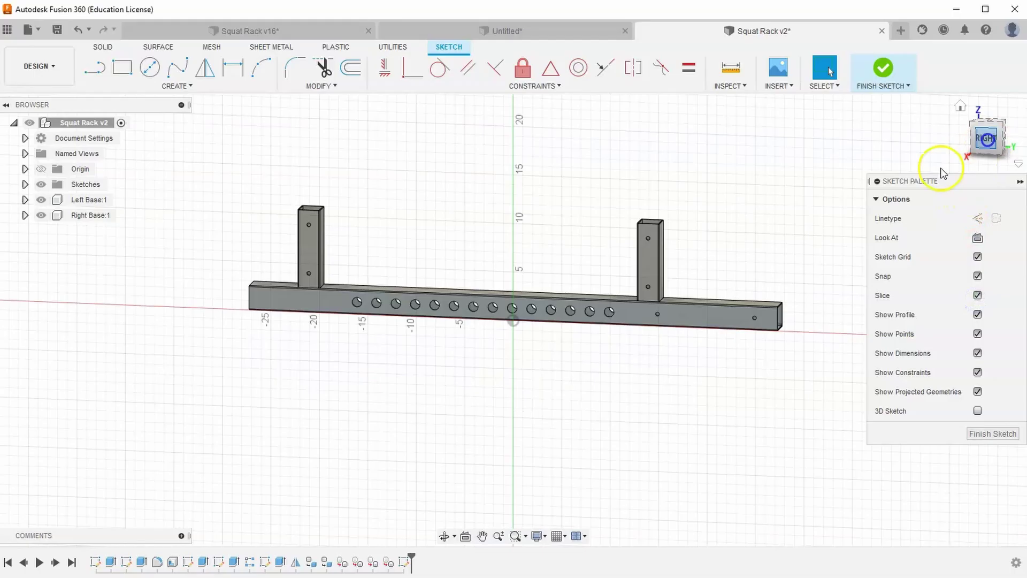
Step: Draw a 2-point rectangle on the rail face from near the post toward the rail end
{"action": "scroll", "coordinate": [698, 315], "scroll_direction": "up", "scroll_amount": 5}
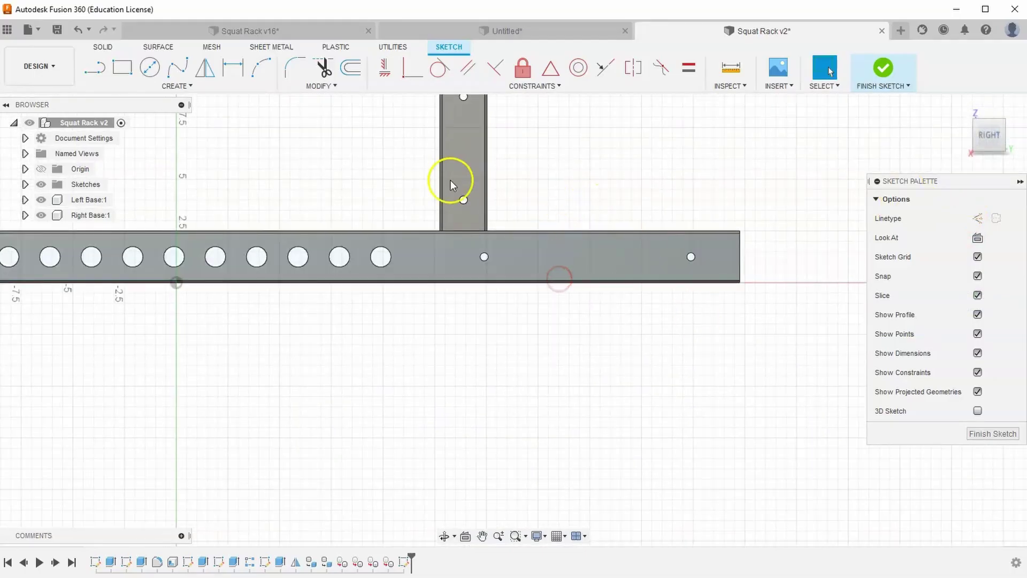
{"action": "left_click", "coordinate": [123, 68]}
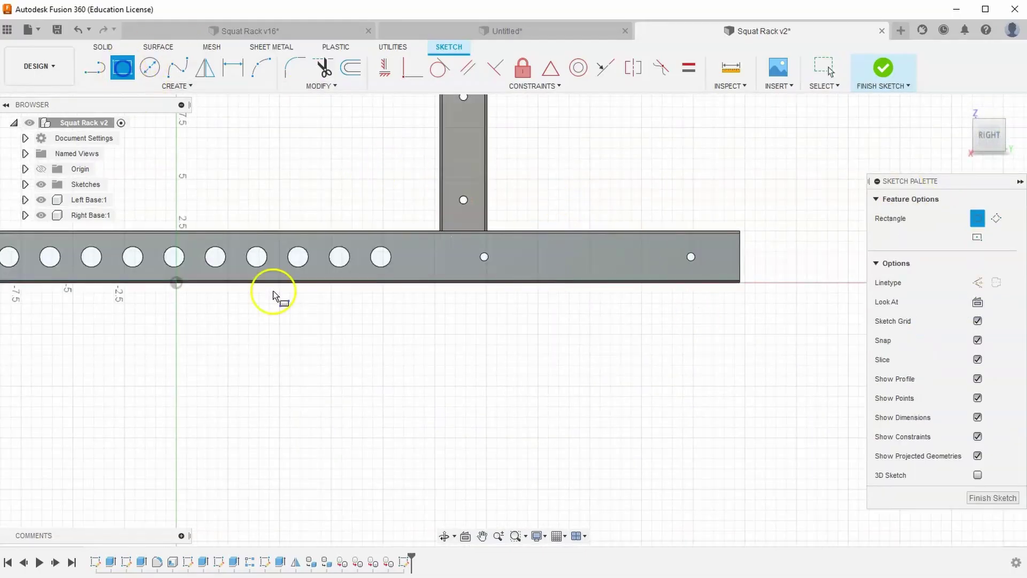
{"action": "scroll", "coordinate": [511, 342], "scroll_direction": "up", "scroll_amount": 3}
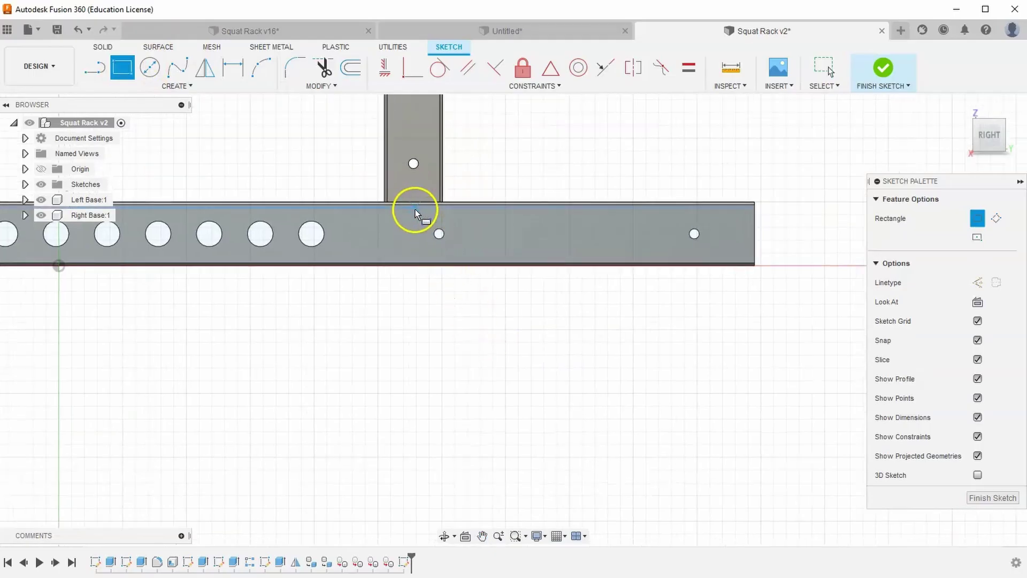
{"action": "scroll", "coordinate": [420, 214], "scroll_direction": "up", "scroll_amount": 2}
{"action": "scroll", "coordinate": [421, 201], "scroll_direction": "up", "scroll_amount": 3}
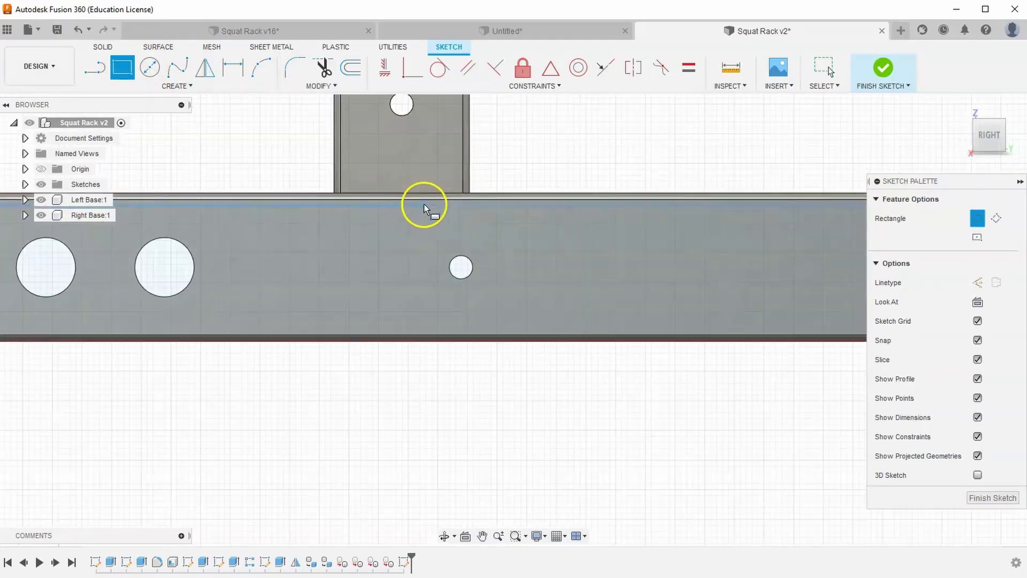
{"action": "scroll", "coordinate": [423, 202], "scroll_direction": "up", "scroll_amount": 1}
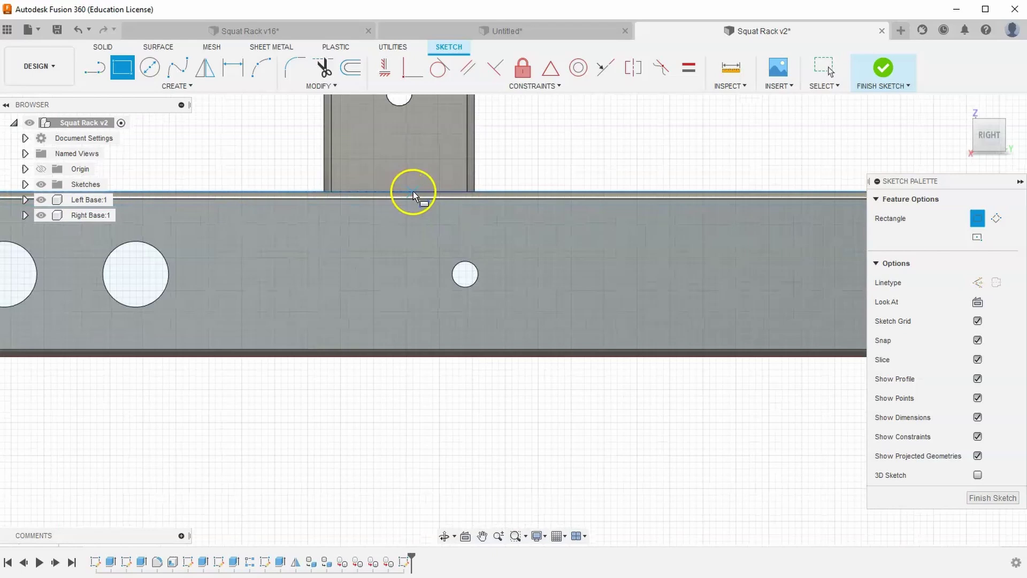
{"action": "left_click", "coordinate": [411, 192]}
{"action": "middle_click_drag", "start_coordinate": [483, 254], "coordinate": [259, 225]}
{"action": "scroll", "coordinate": [259, 224], "scroll_direction": "down", "scroll_amount": 1}
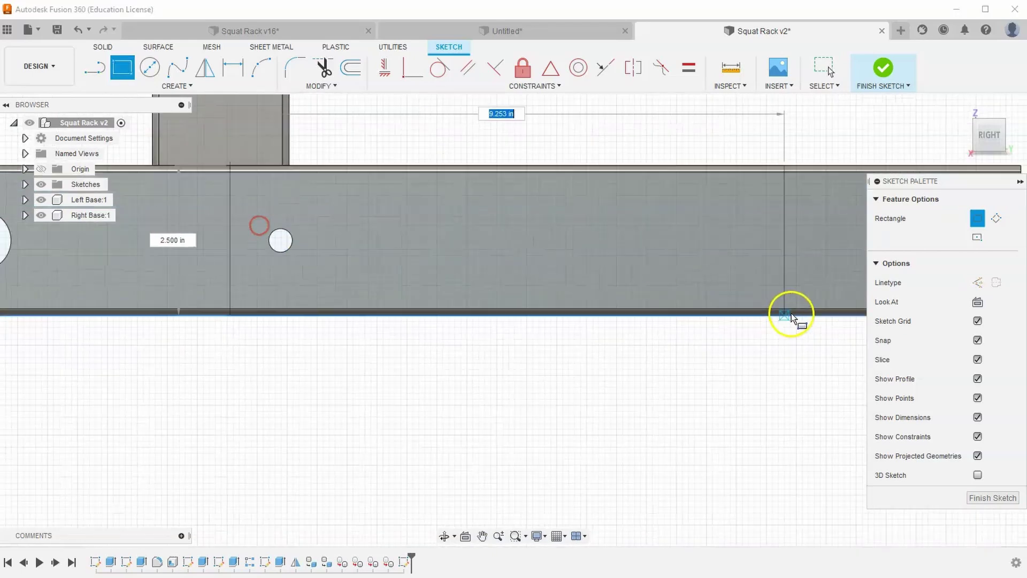
{"action": "middle_click_drag", "start_coordinate": [792, 317], "coordinate": [419, 301]}
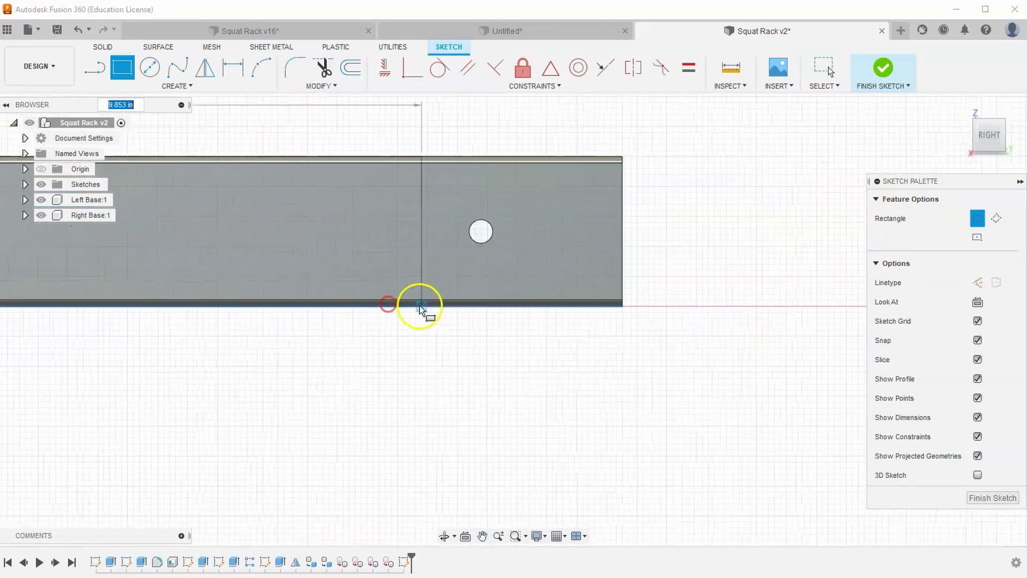
{"action": "left_click", "coordinate": [544, 305]}
{"action": "scroll", "coordinate": [548, 337], "scroll_direction": "down", "scroll_amount": 1}
{"action": "right_click", "coordinate": [546, 340]}
{"action": "left_click", "coordinate": [588, 341]}
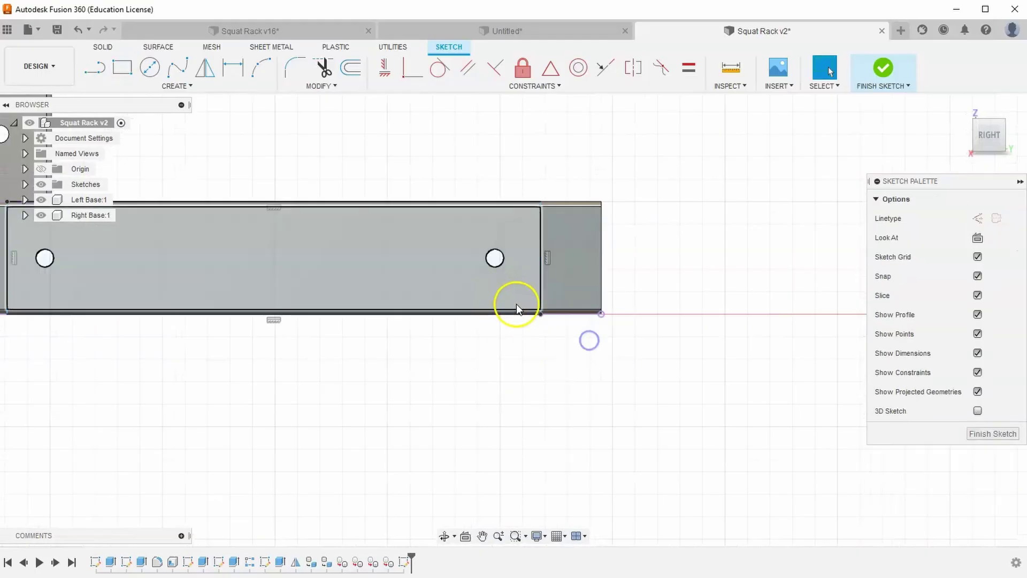
Step: Select the rectangle's top edge and frame the rectangle in view
{"action": "middle_click_drag", "start_coordinate": [515, 304], "coordinate": [550, 314]}
{"action": "left_click", "coordinate": [562, 317]}
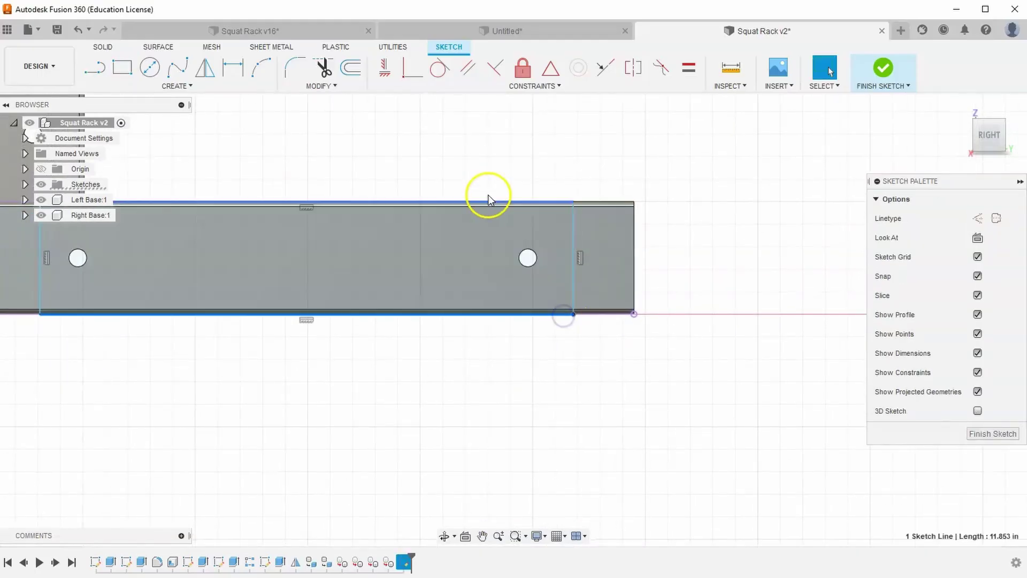
{"action": "left_click", "coordinate": [492, 202]}
{"action": "middle_click_drag", "start_coordinate": [454, 254], "coordinate": [548, 262]}
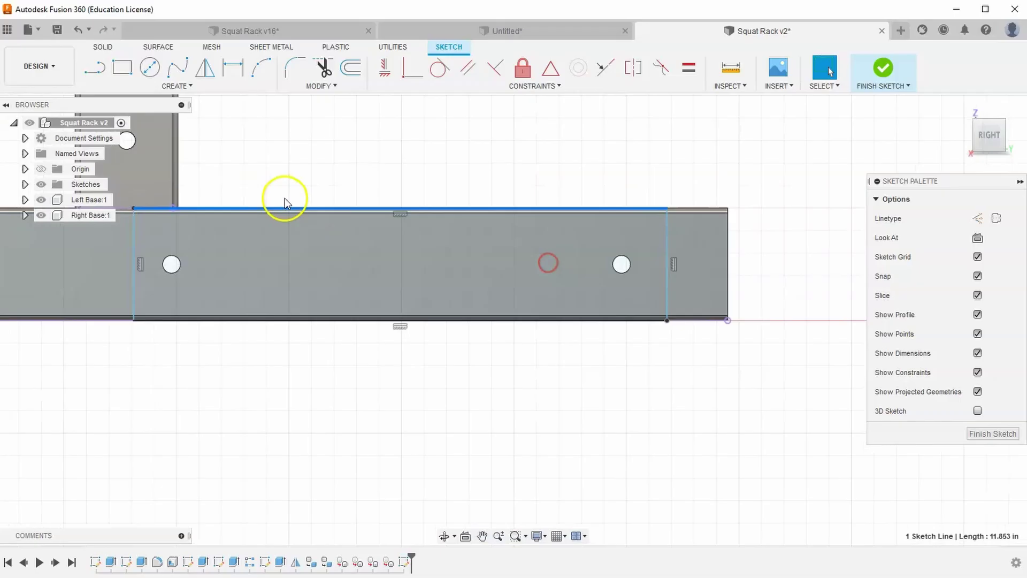
{"action": "middle_click_drag", "start_coordinate": [338, 192], "coordinate": [360, 213]}
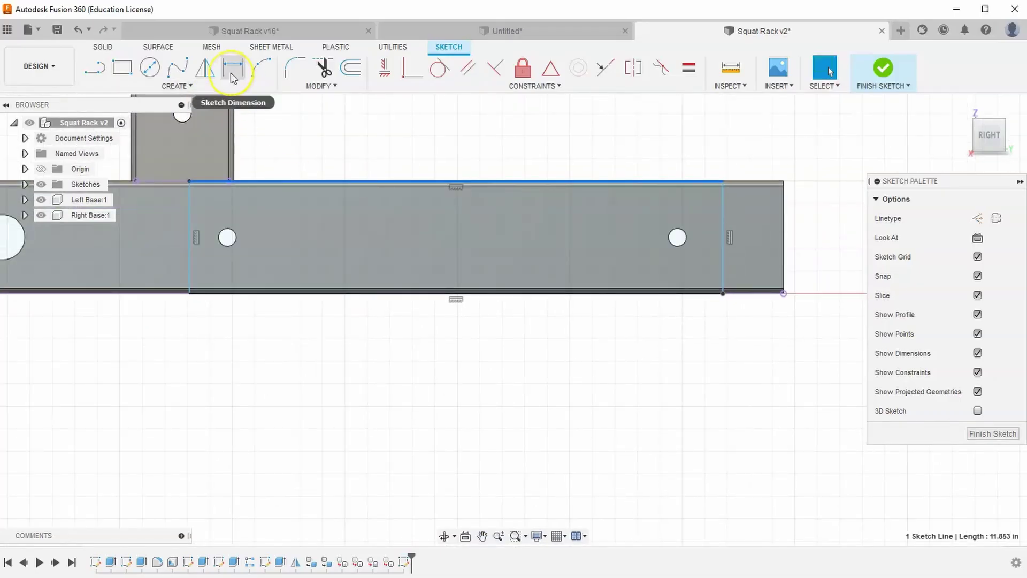
Step: Cancel the dimension started on the rectangle's top edge and clear the selection
{"action": "left_click", "coordinate": [232, 68]}
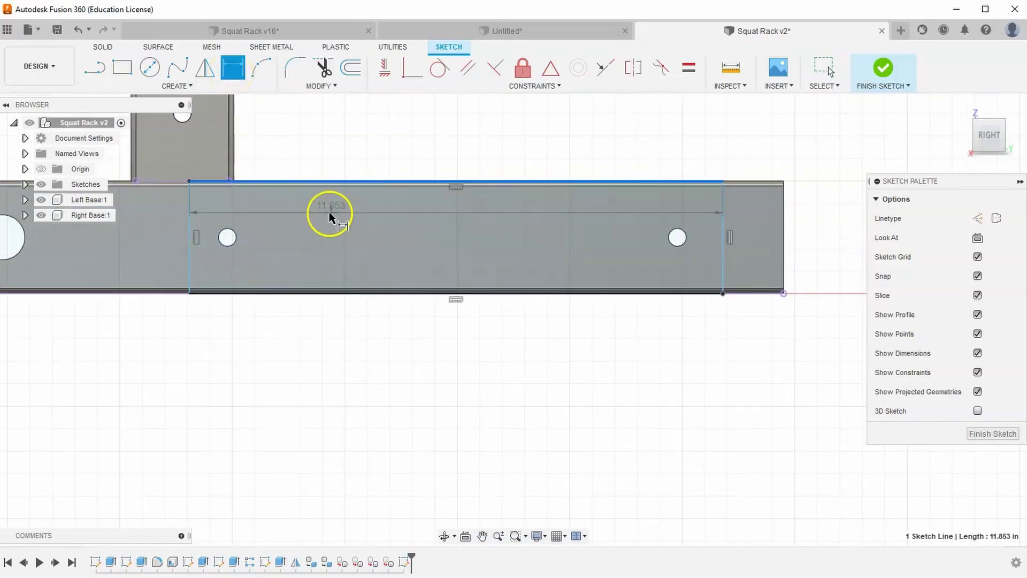
{"action": "right_click", "coordinate": [343, 126]}
{"action": "left_click", "coordinate": [350, 128]}
{"action": "left_click", "coordinate": [360, 133]}
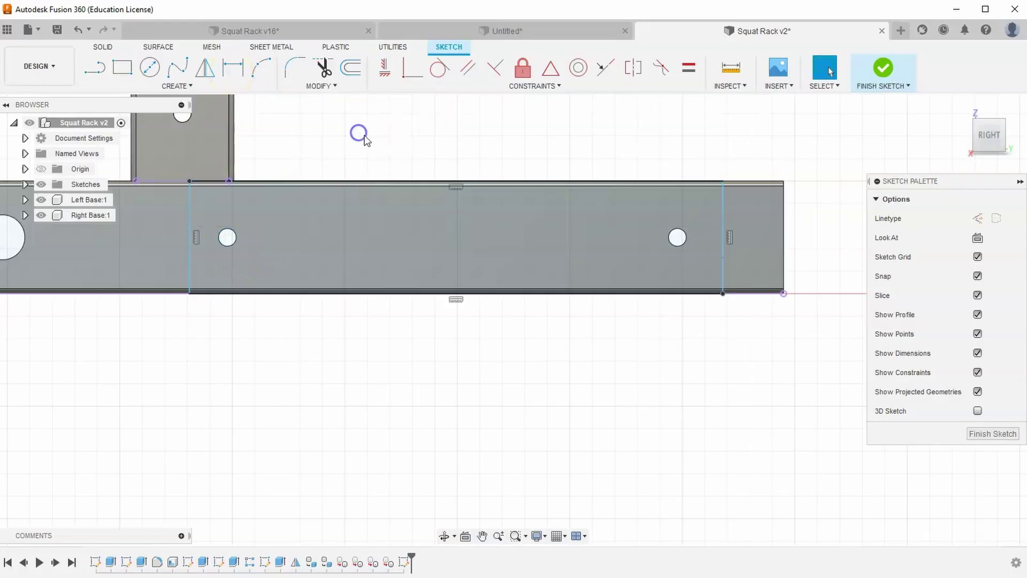
Step: Dimension the left and right rectangle sides 1.00 from their adjacent hole centres
{"action": "left_click", "coordinate": [232, 68]}
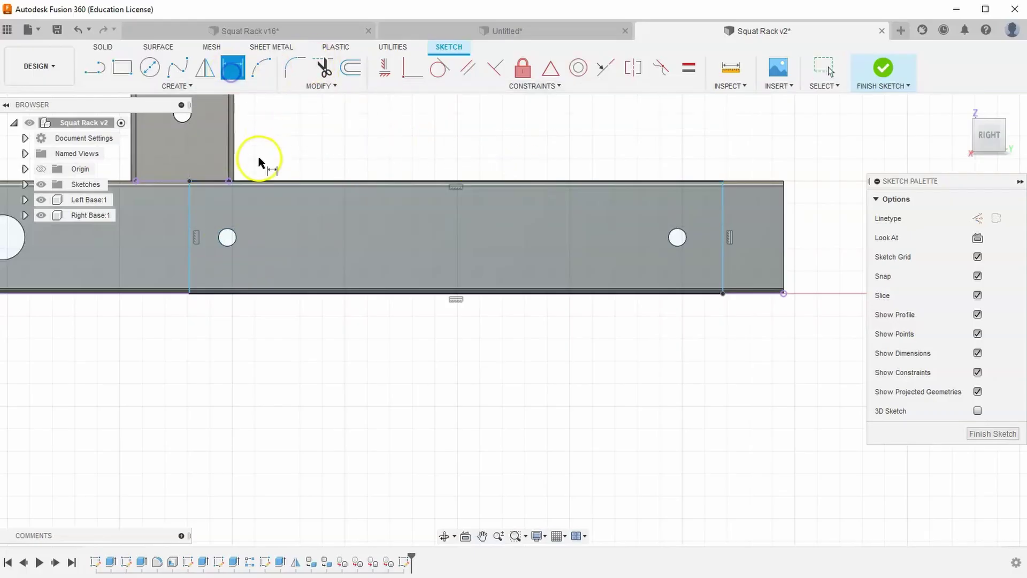
{"action": "left_click", "coordinate": [190, 211]}
{"action": "left_click", "coordinate": [227, 238]}
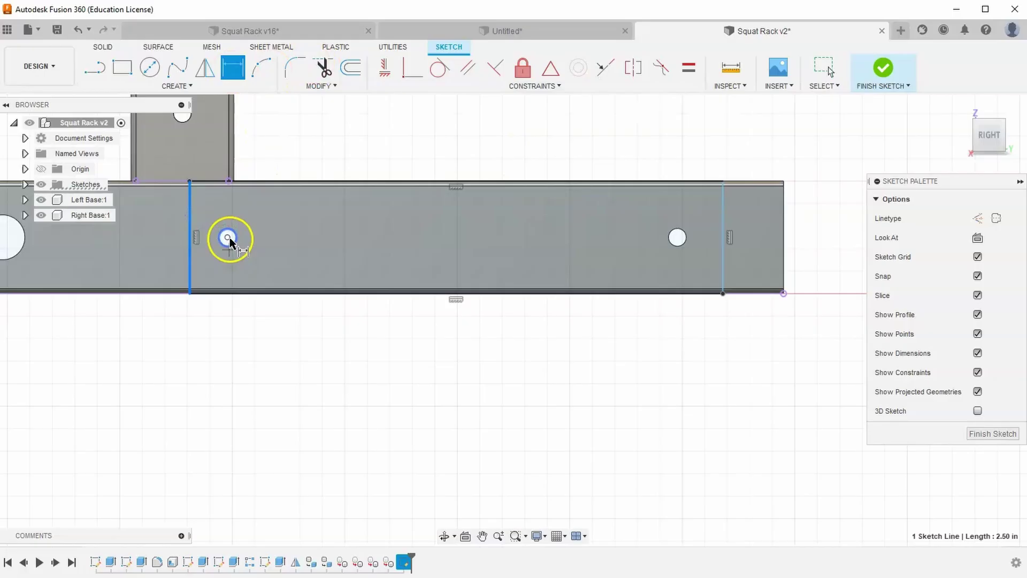
{"action": "left_click", "coordinate": [231, 335]}
{"action": "type", "text": "1"}
{"action": "key", "text": "Return"}
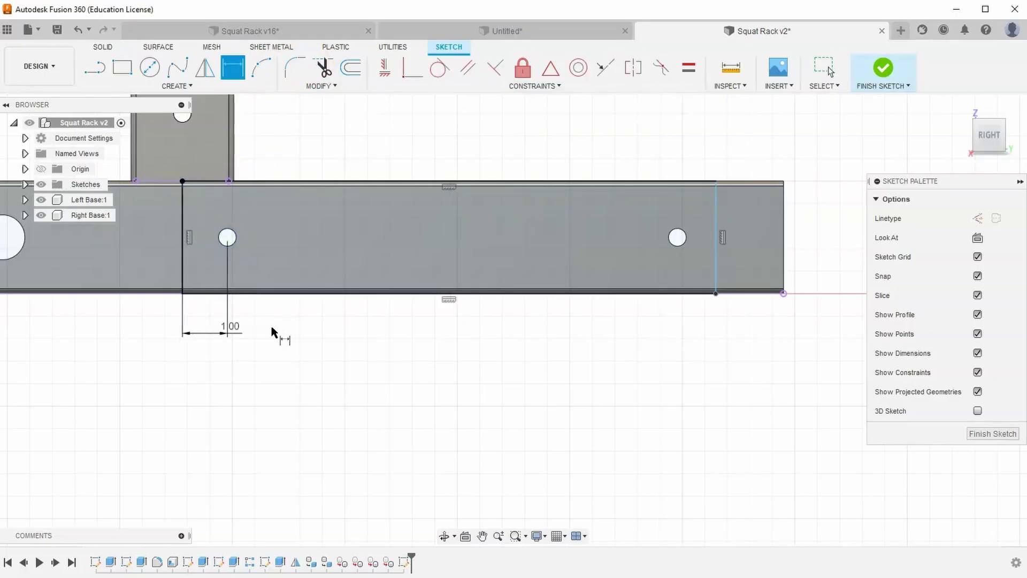
{"action": "left_click", "coordinate": [677, 238]}
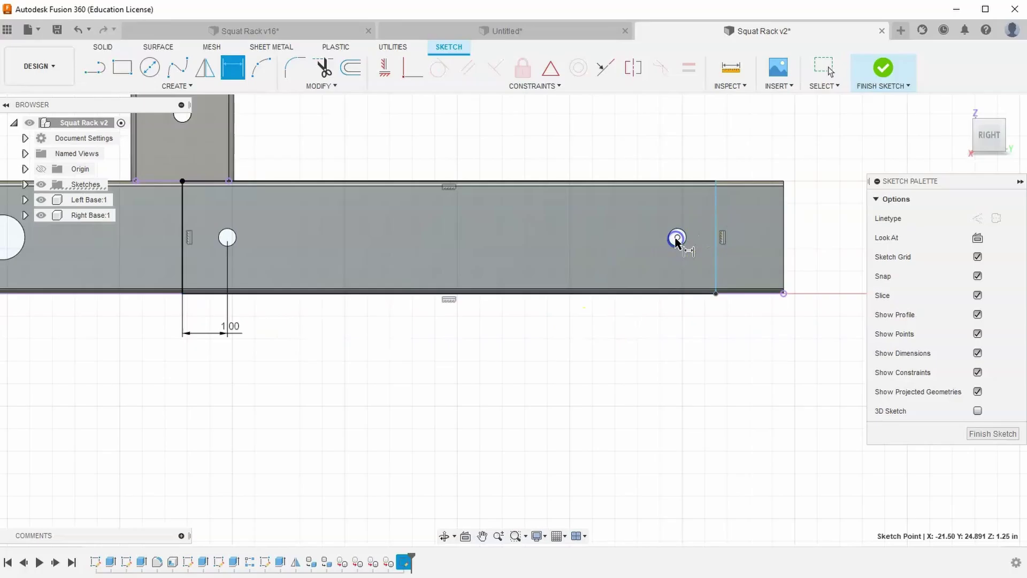
{"action": "left_click", "coordinate": [714, 247]}
{"action": "left_click", "coordinate": [693, 343]}
{"action": "type", "text": "1"}
{"action": "key", "text": "Return"}
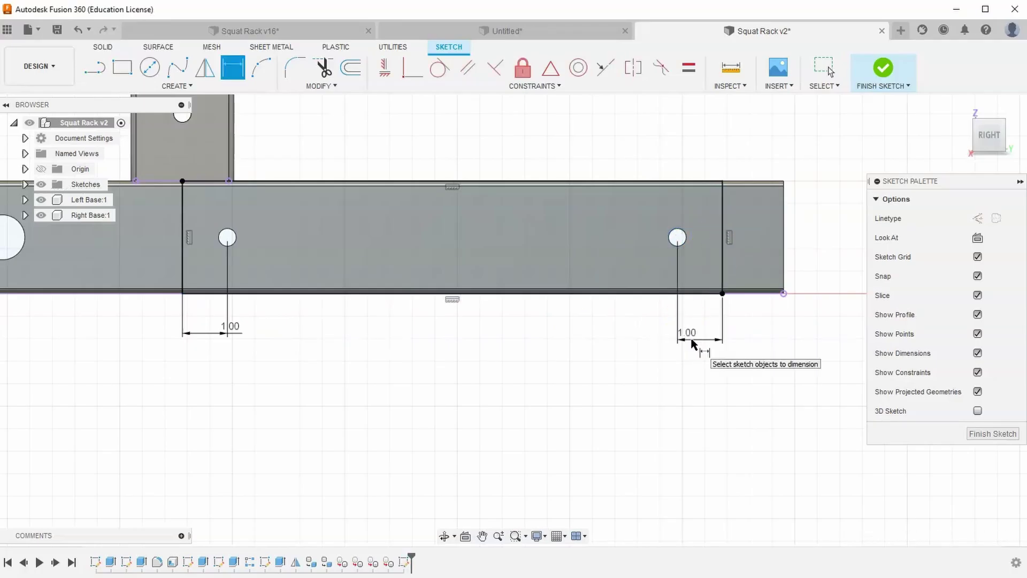
Step: Finish the sketch and extrude the plate face profile, entering a 7/64 distance
{"action": "left_click", "coordinate": [883, 68]}
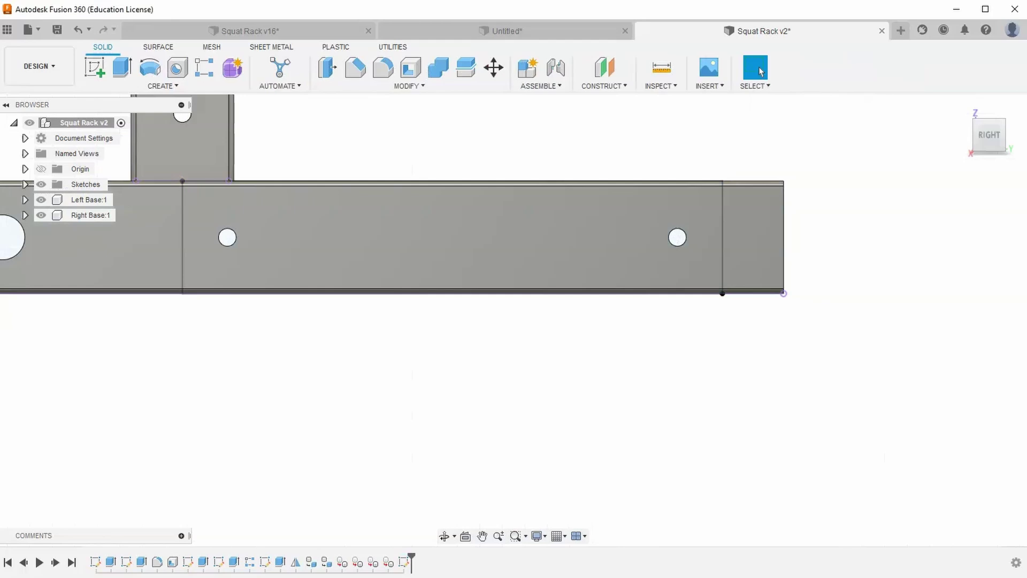
{"action": "scroll", "coordinate": [688, 275], "scroll_direction": "up", "scroll_amount": 5}
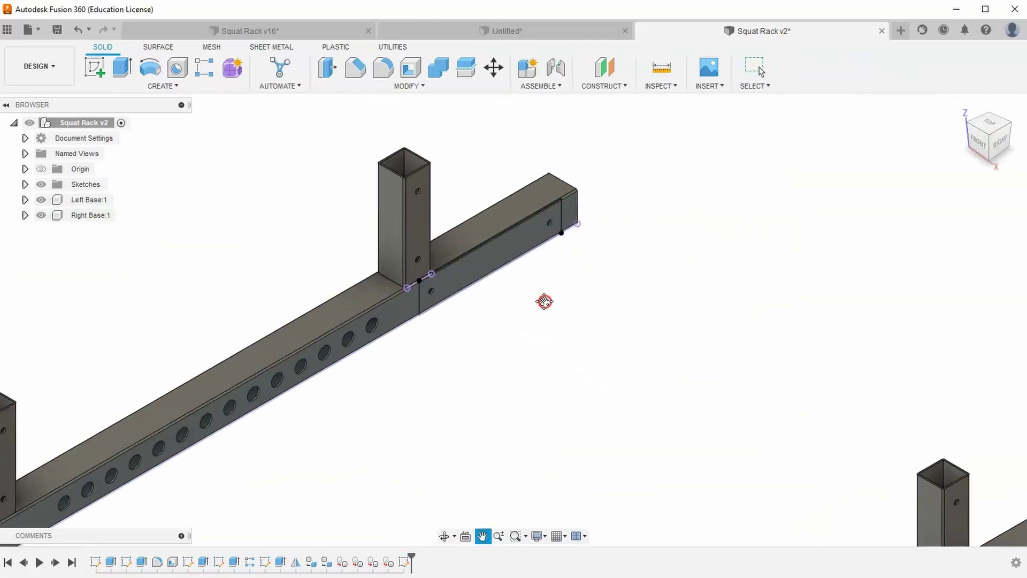
{"action": "left_click", "coordinate": [122, 67]}
{"action": "scroll", "coordinate": [492, 235], "scroll_direction": "up", "scroll_amount": 5}
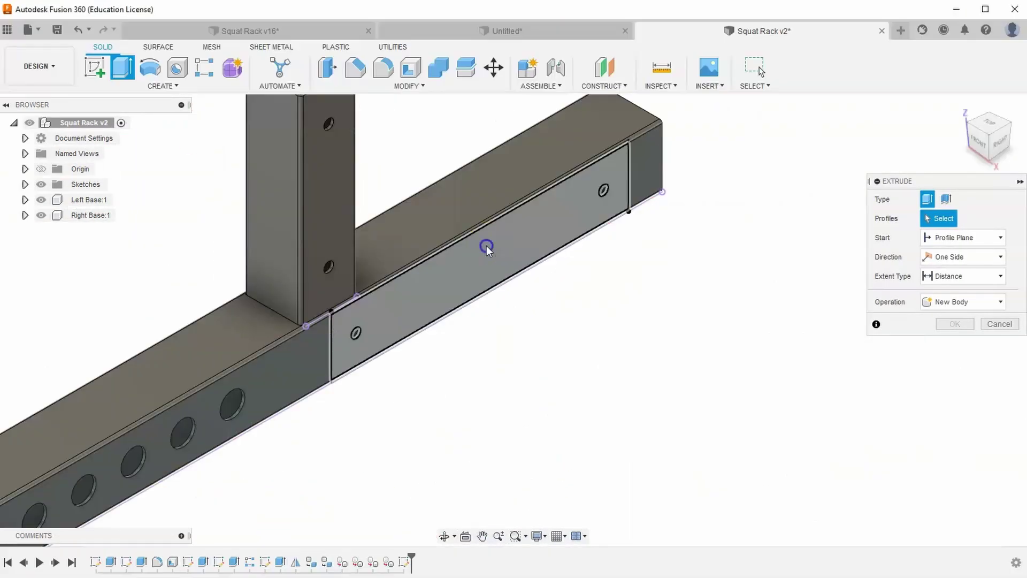
{"action": "left_click", "coordinate": [486, 246]}
{"action": "left_click", "coordinate": [959, 295]}
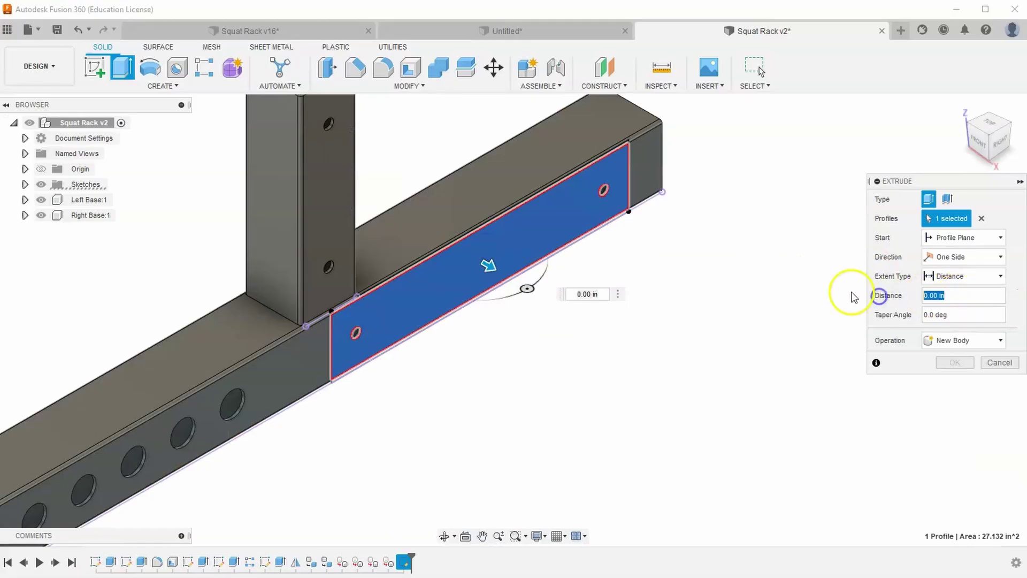
{"action": "type", "text": "7/64"}
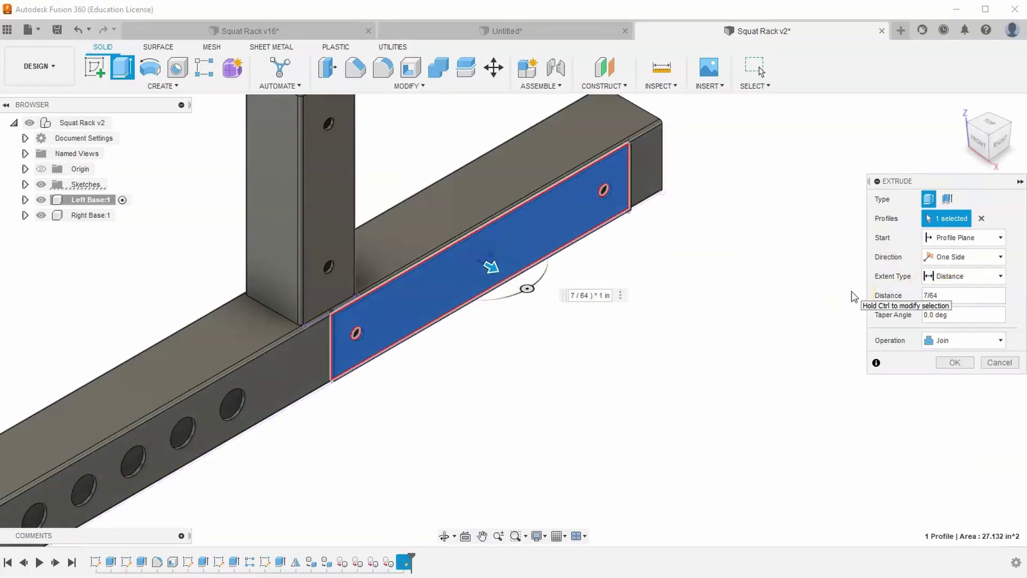
{"action": "scroll", "coordinate": [396, 328], "scroll_direction": "up", "scroll_amount": 3}
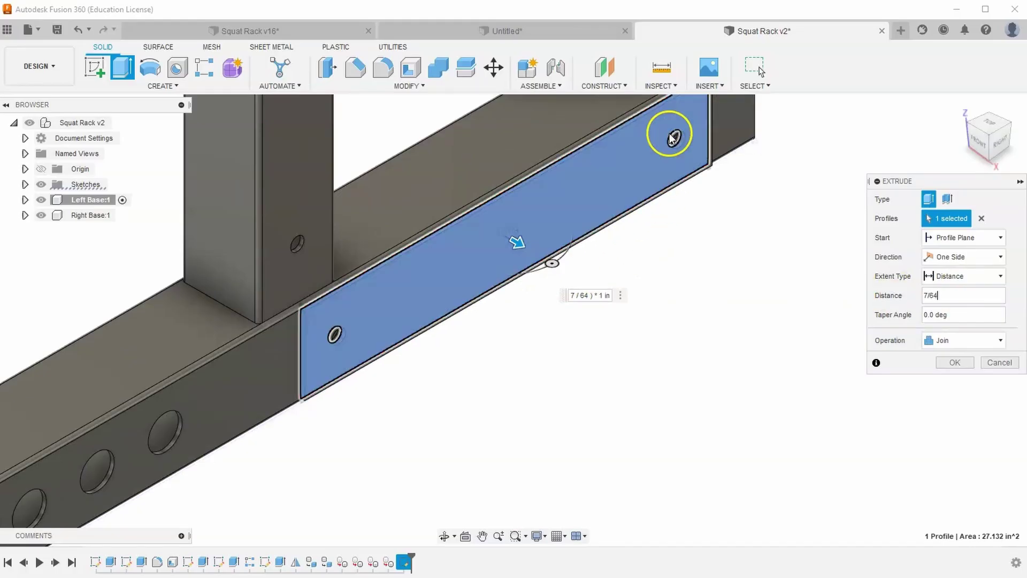
{"action": "scroll", "coordinate": [477, 243], "scroll_direction": "up", "scroll_amount": 2}
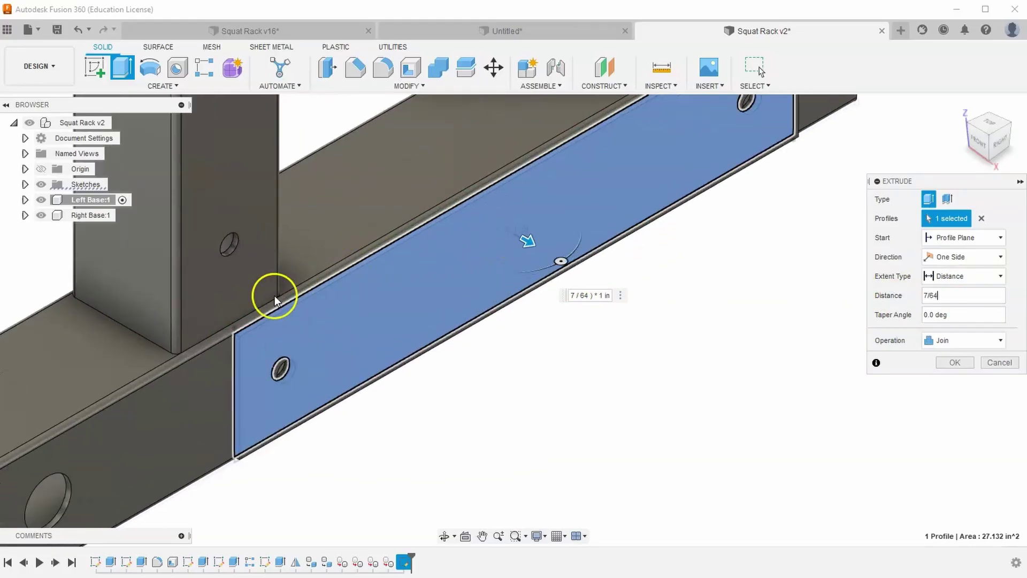
{"action": "scroll", "coordinate": [236, 326], "scroll_direction": "up", "scroll_amount": 1}
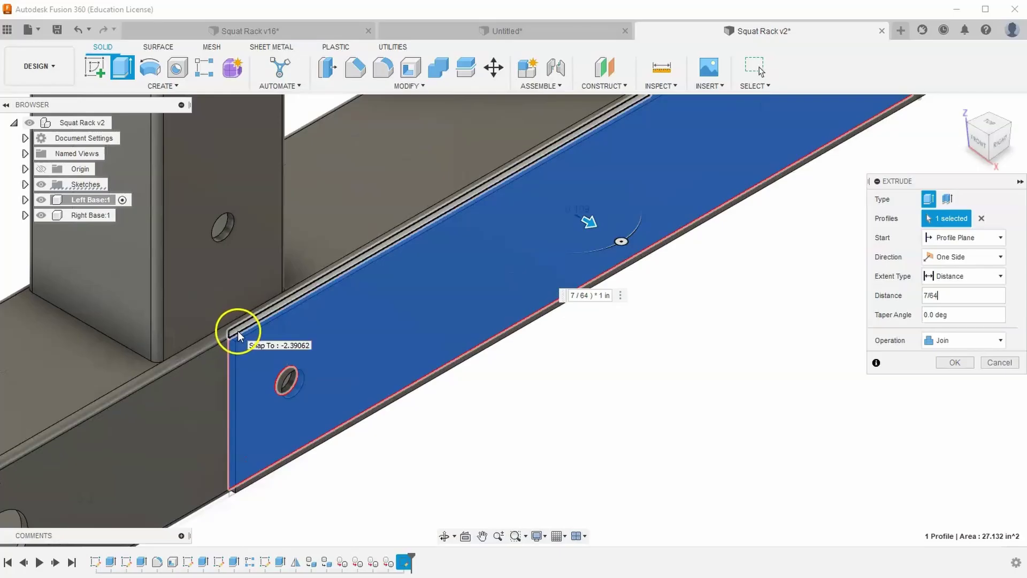
Step: Add the top strip and edge face profiles and create the extrusion as a New Component
{"action": "left_click", "coordinate": [237, 334]}
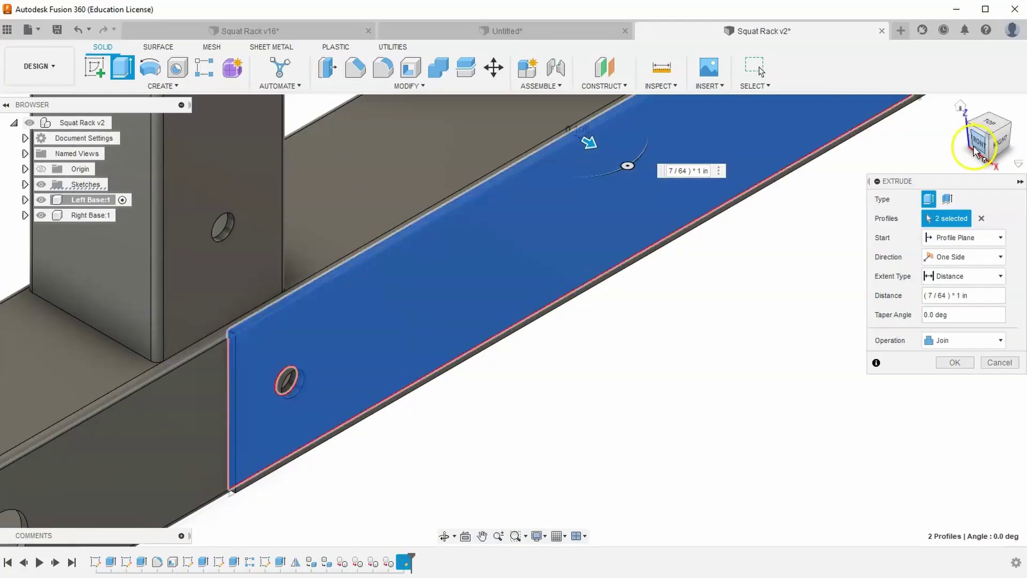
{"action": "middle_click_drag", "start_coordinate": [977, 153], "coordinate": [750, 315], "text": "shift"}
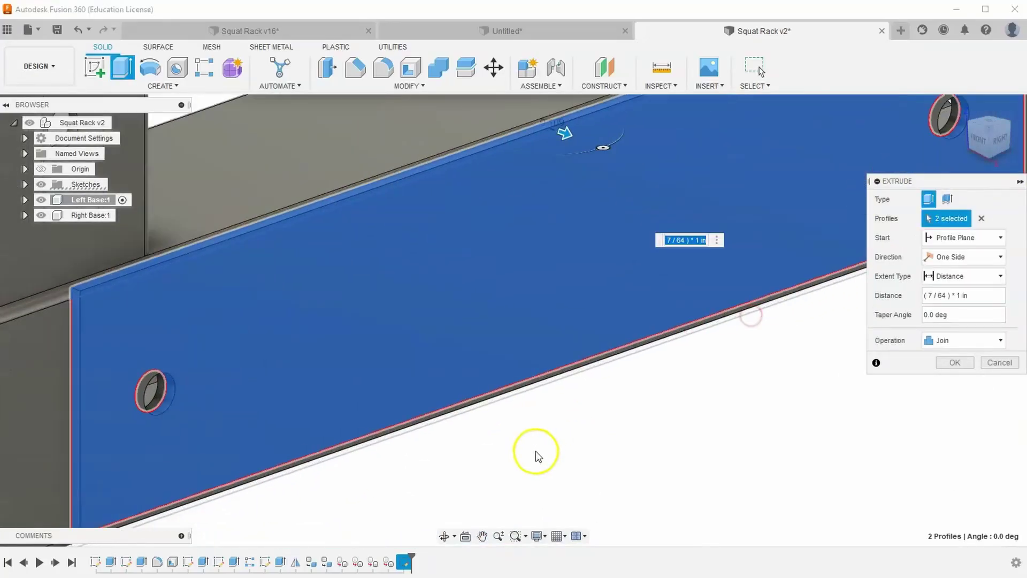
{"action": "middle_click_drag", "start_coordinate": [984, 183], "coordinate": [744, 402], "text": "shift"}
{"action": "scroll", "coordinate": [744, 402], "scroll_direction": "up", "scroll_amount": 3}
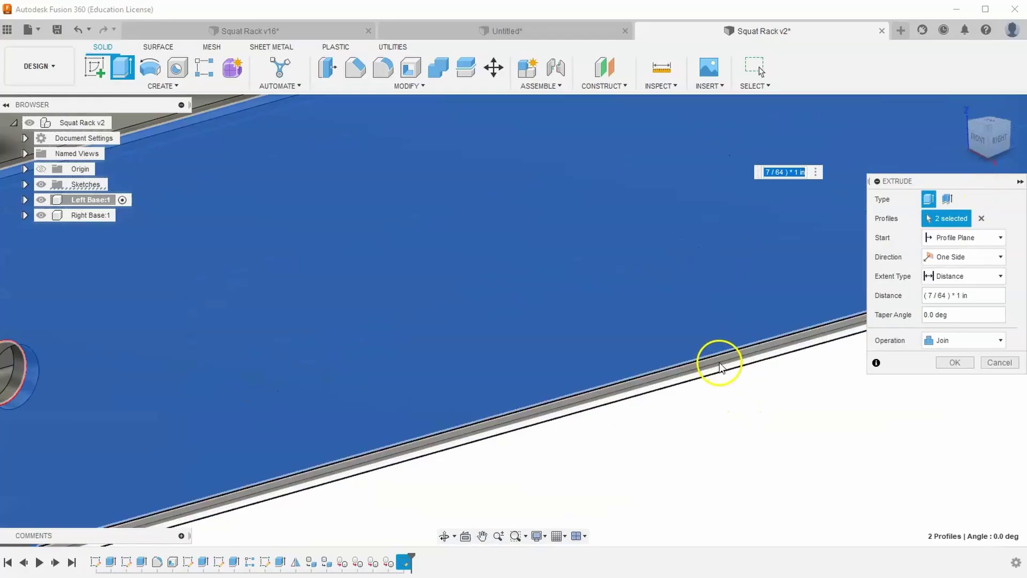
{"action": "left_click", "coordinate": [718, 363]}
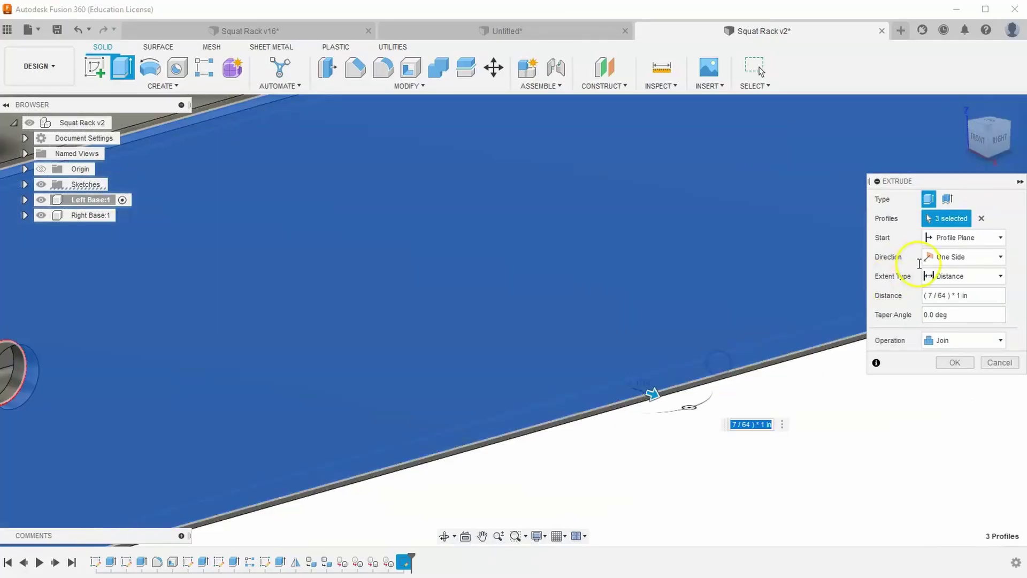
{"action": "scroll", "coordinate": [772, 287], "scroll_direction": "down", "scroll_amount": 3}
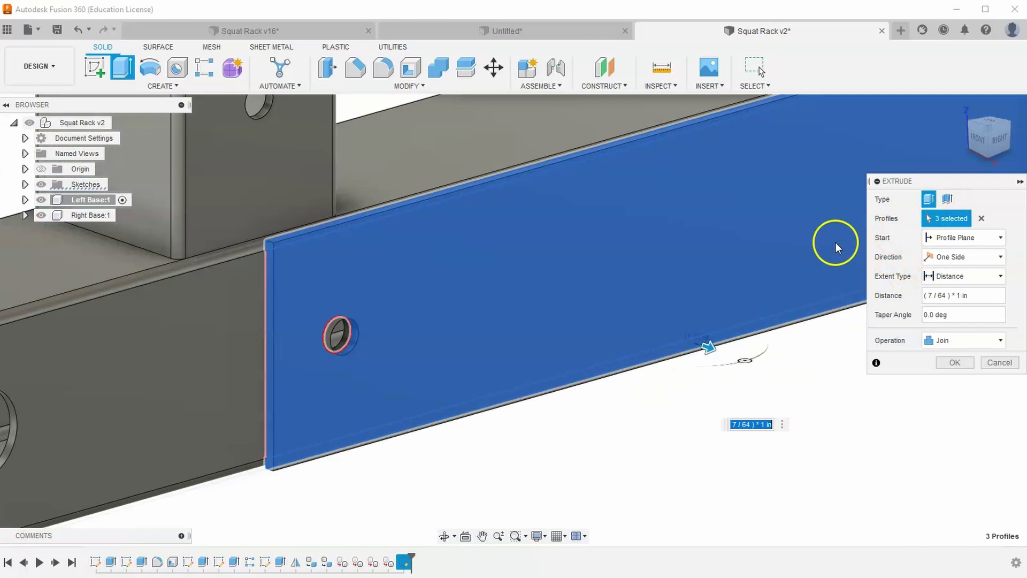
{"action": "scroll", "coordinate": [685, 358], "scroll_direction": "down", "scroll_amount": 3}
{"action": "middle_click_drag", "start_coordinate": [658, 348], "coordinate": [483, 345]}
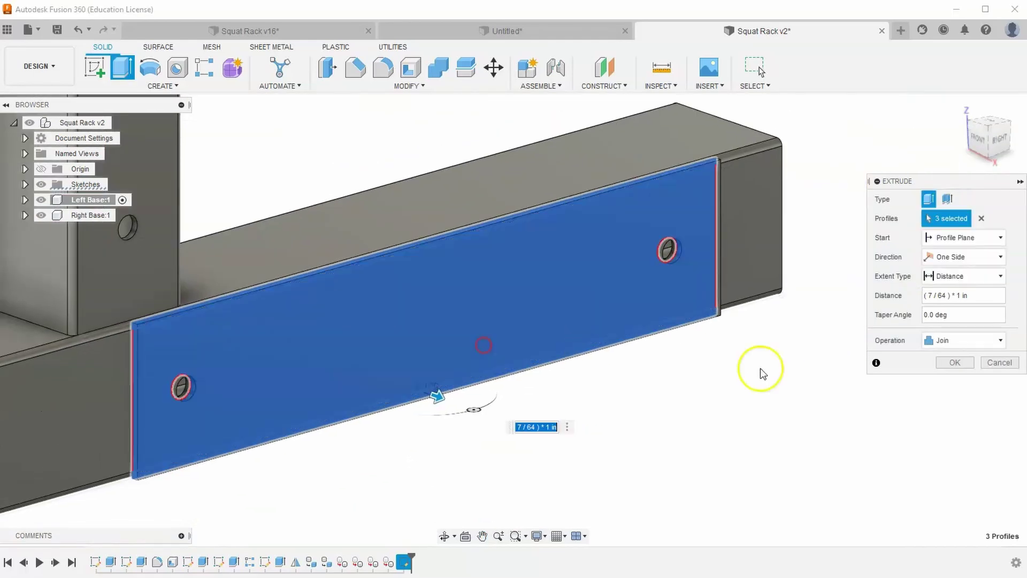
{"action": "left_click", "coordinate": [946, 345]}
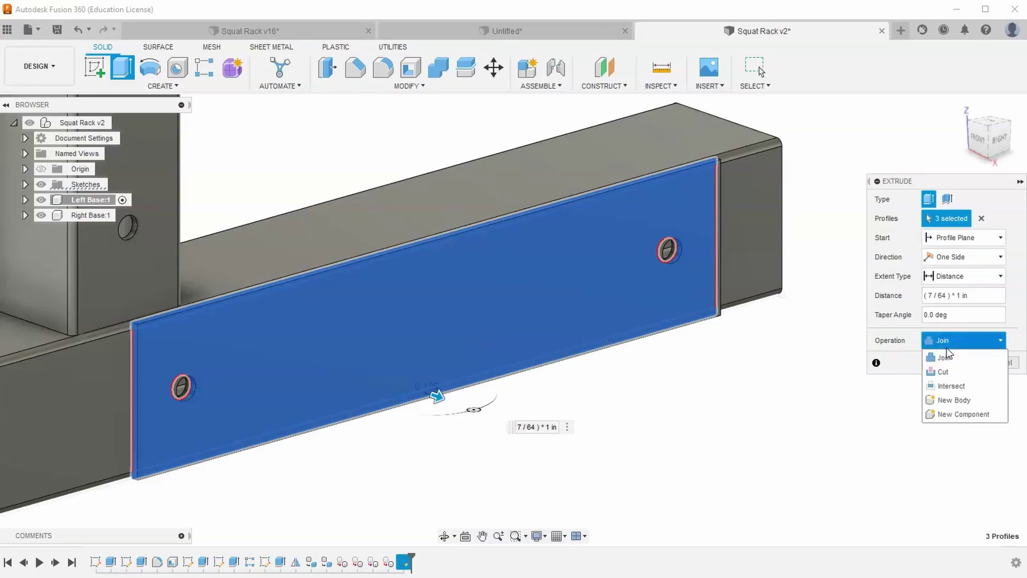
{"action": "left_click", "coordinate": [963, 415]}
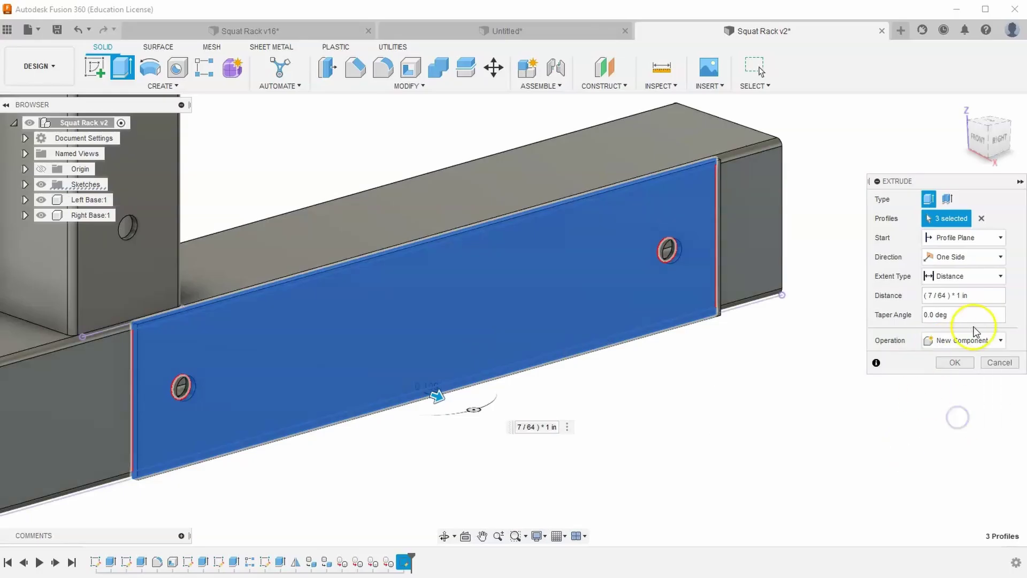
{"action": "left_click", "coordinate": [955, 363]}
{"action": "scroll", "coordinate": [534, 407], "scroll_direction": "down", "scroll_amount": 2}
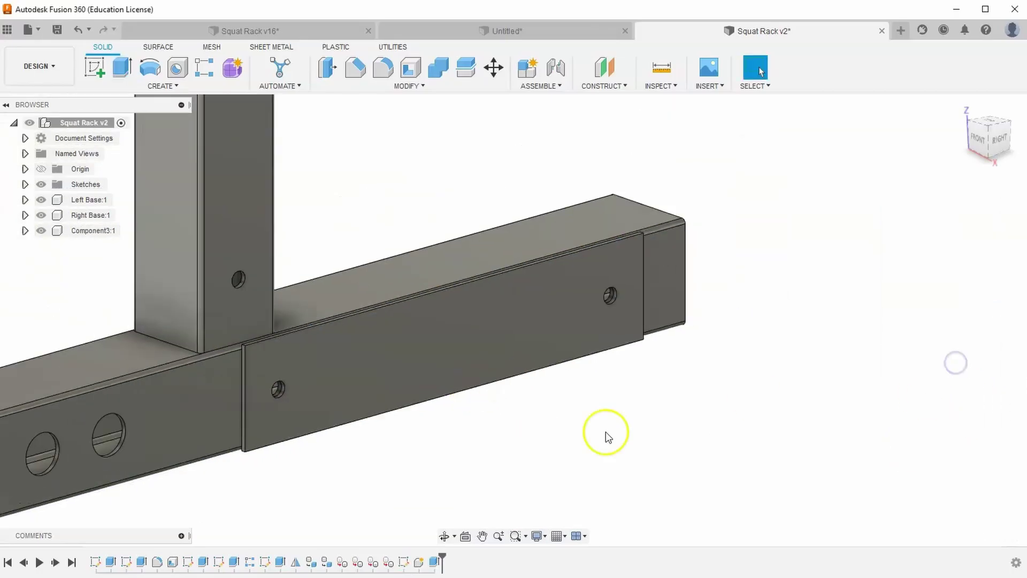
Step: Rename Component3 to Center Base in the browser
{"action": "left_click", "coordinate": [89, 231]}
{"action": "left_click", "coordinate": [93, 231]}
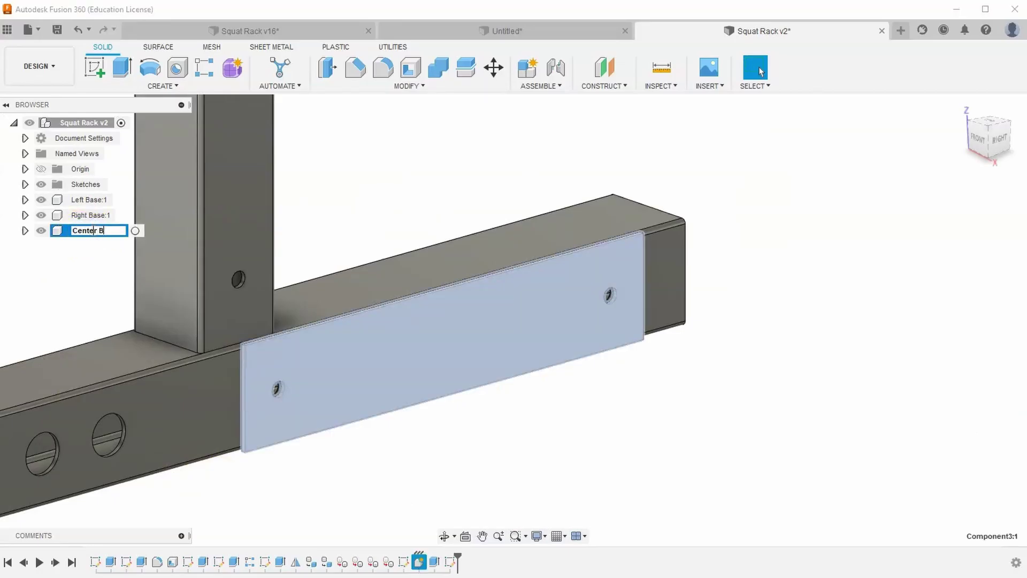
{"action": "left_click", "coordinate": [95, 66]}
Step: Start a sketch on the Center Base plate face with Slice on, viewed flat from the right
{"action": "left_click", "coordinate": [445, 383]}
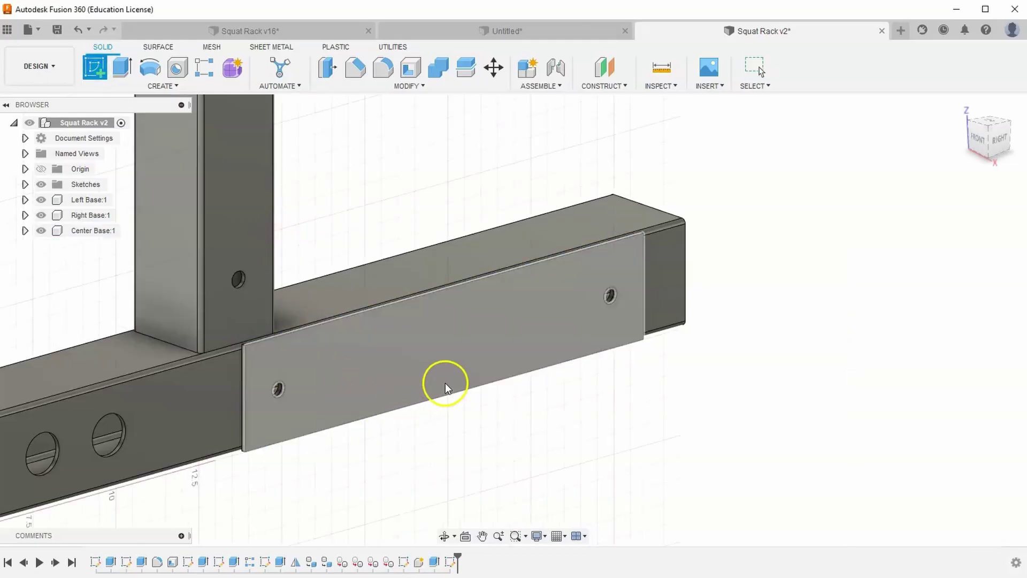
{"action": "left_click", "coordinate": [471, 353]}
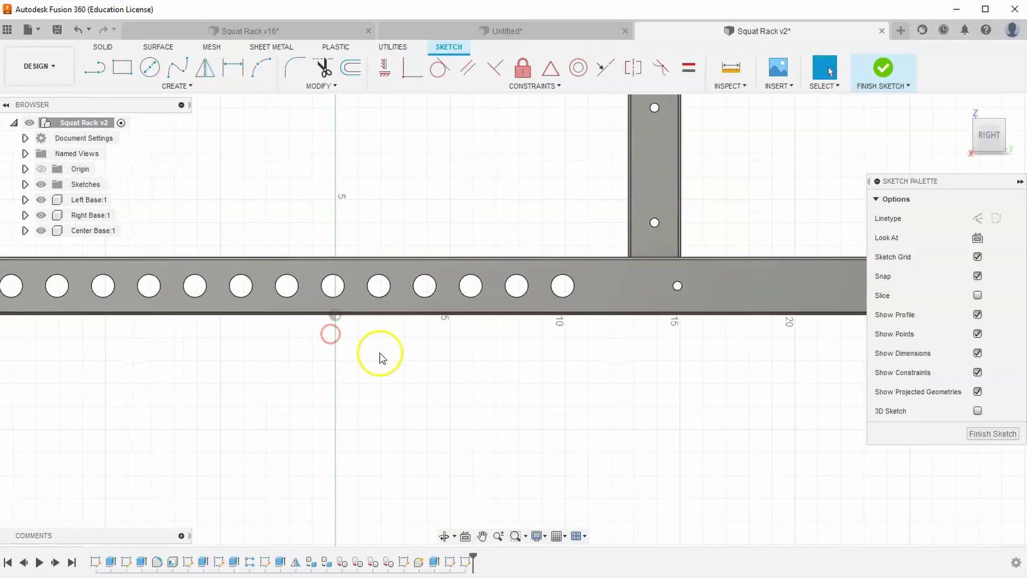
{"action": "scroll", "coordinate": [381, 358], "scroll_direction": "down", "scroll_amount": 2}
{"action": "left_click", "coordinate": [978, 296]}
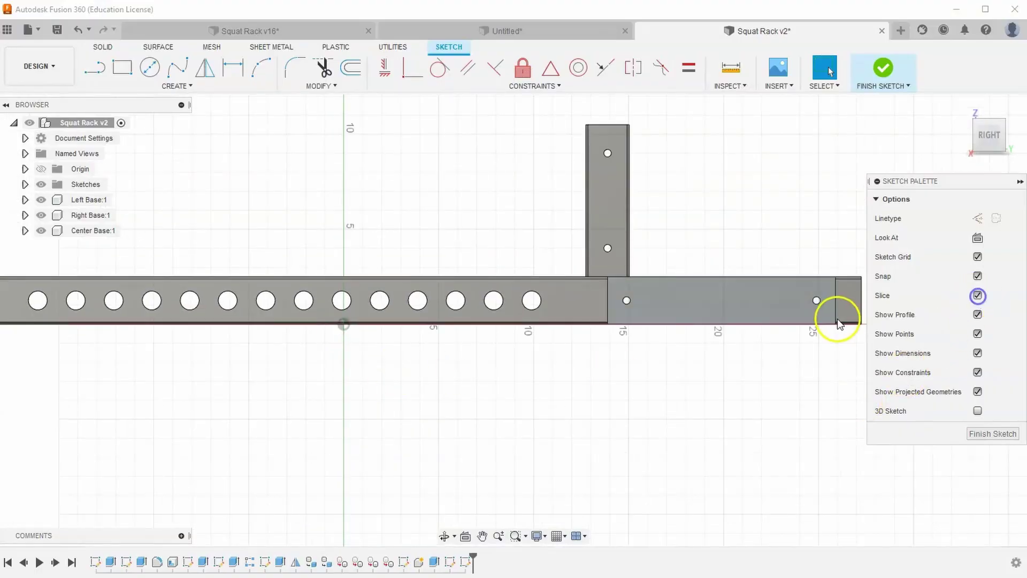
{"action": "left_click", "coordinate": [977, 295]}
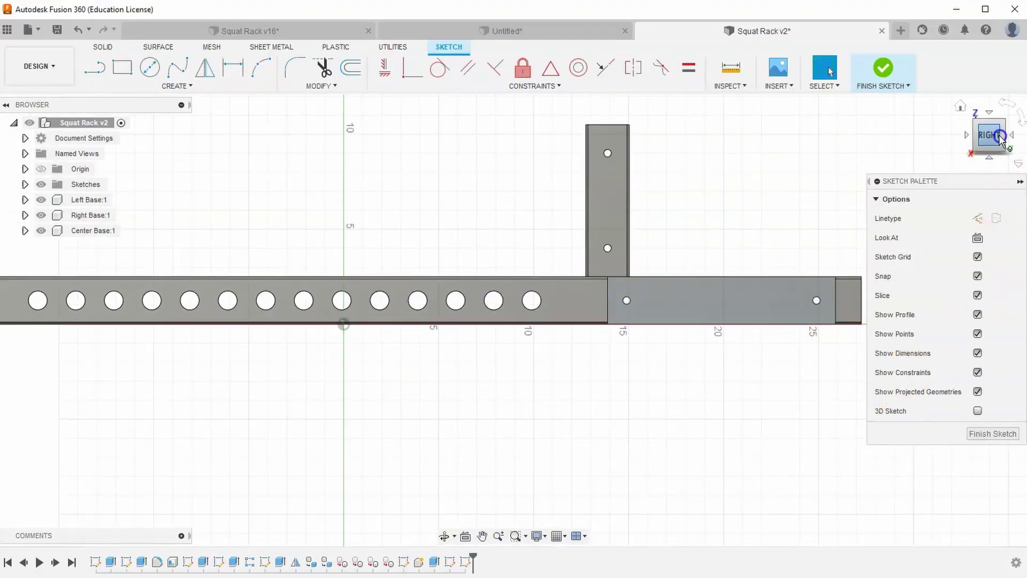
{"action": "left_click", "coordinate": [977, 296]}
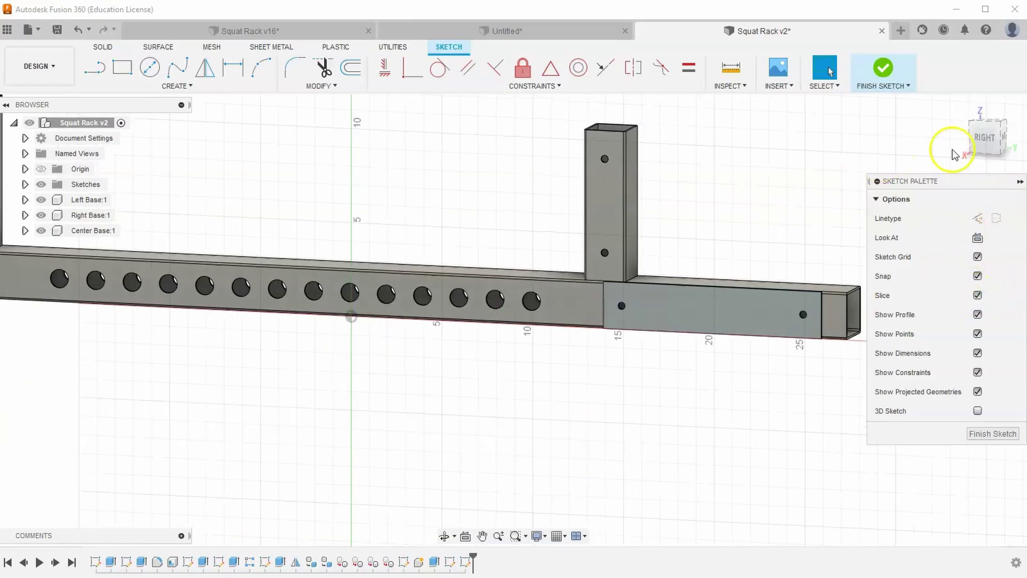
{"action": "left_click", "coordinate": [986, 138]}
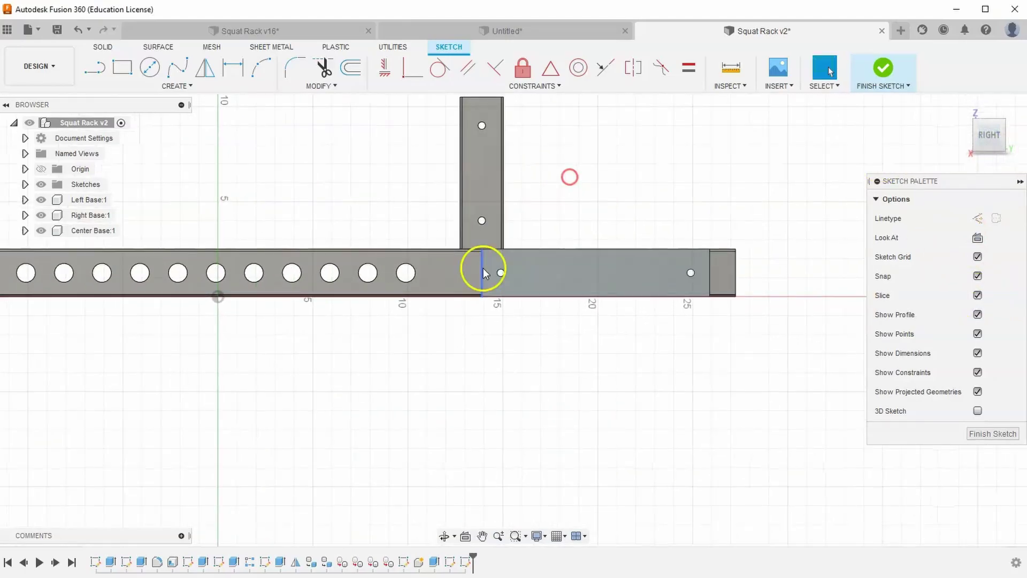
{"action": "left_click", "coordinate": [122, 67]}
{"action": "scroll", "coordinate": [490, 231], "scroll_direction": "up", "scroll_amount": 4}
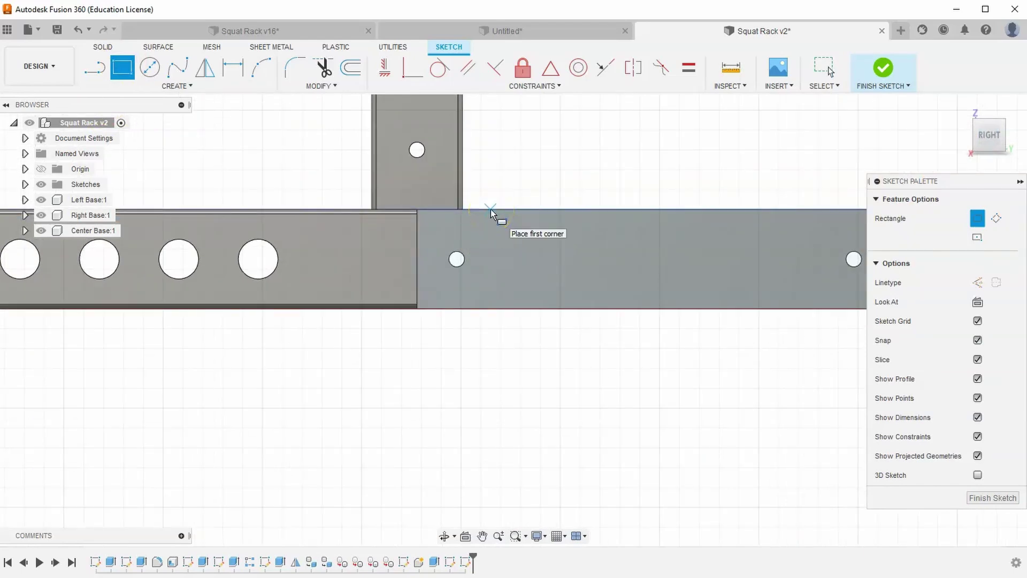
Step: Draw left and right rectangles across the plate, then view the brace joint in Squat Rack v16
{"action": "left_click", "coordinate": [490, 210]}
{"action": "left_click", "coordinate": [600, 309]}
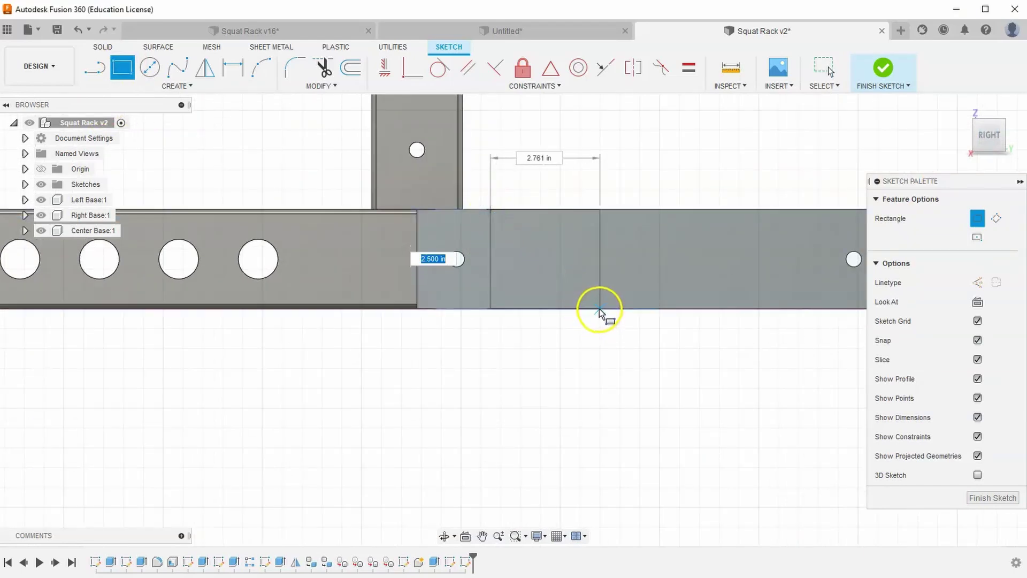
{"action": "left_click", "coordinate": [705, 211]}
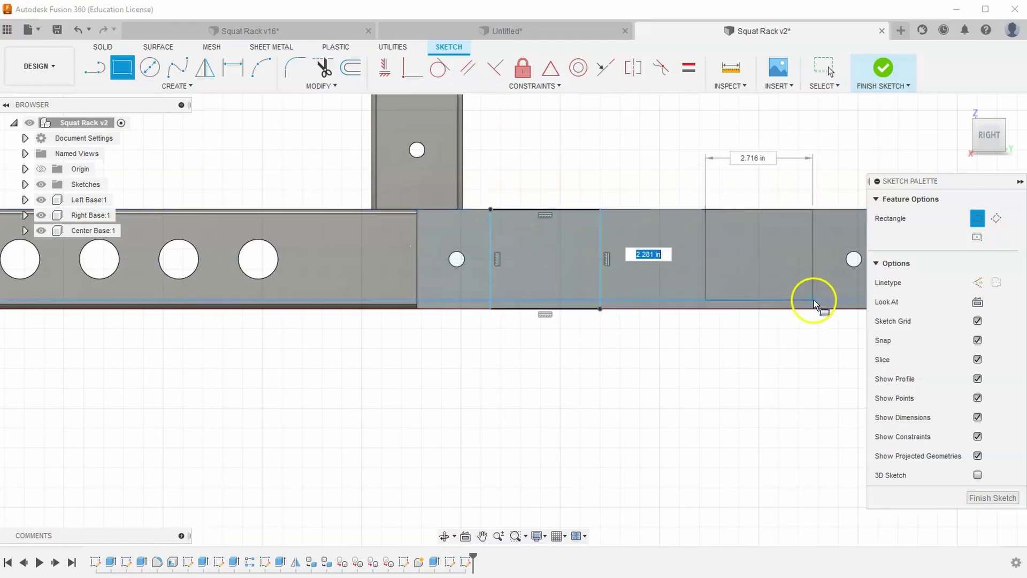
{"action": "left_click", "coordinate": [812, 309]}
{"action": "right_click", "coordinate": [764, 178]}
{"action": "left_click", "coordinate": [746, 185]}
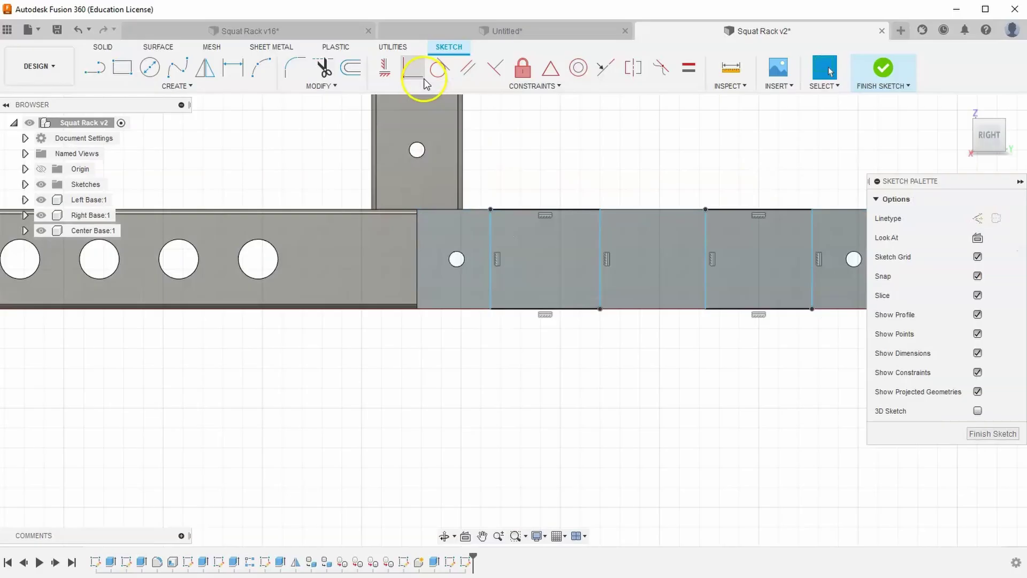
{"action": "left_click", "coordinate": [245, 29]}
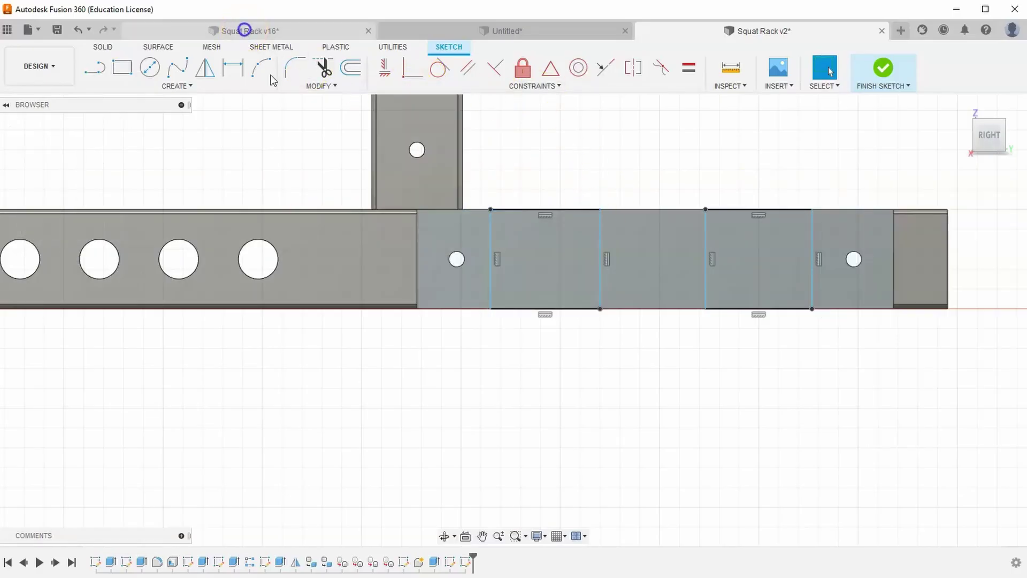
{"action": "scroll", "coordinate": [593, 245], "scroll_direction": "up", "scroll_amount": 3}
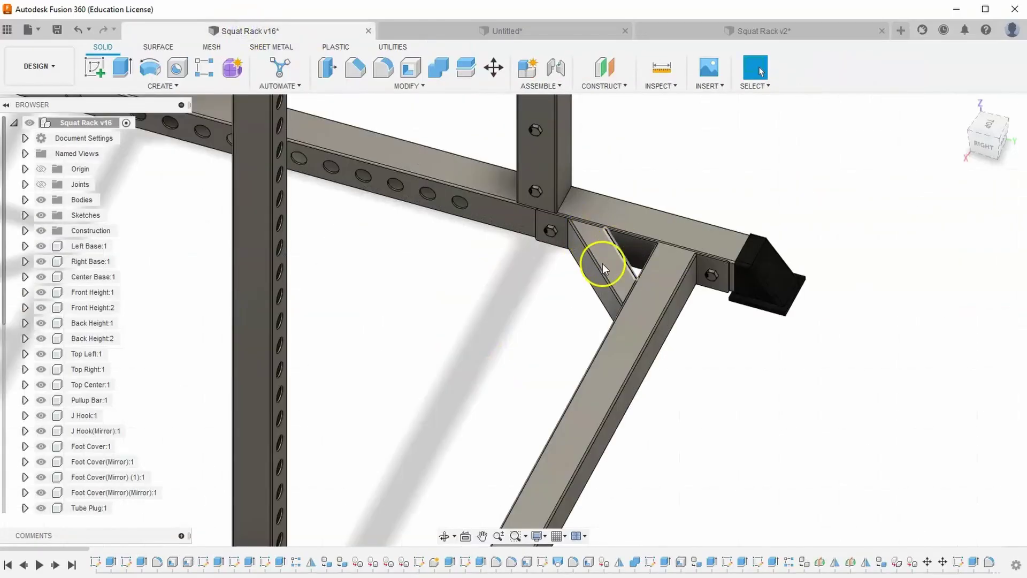
Step: Back in Squat Rack v2, dimension both rectangle widths to 2.50
{"action": "left_click", "coordinate": [740, 30]}
{"action": "left_click", "coordinate": [232, 68]}
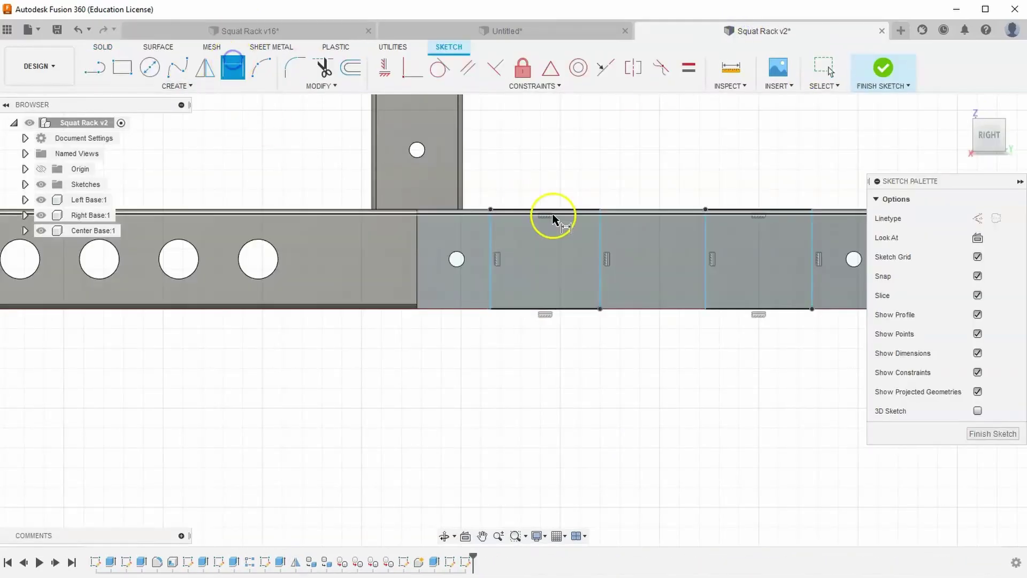
{"action": "left_click", "coordinate": [541, 214]}
{"action": "left_click", "coordinate": [542, 166]}
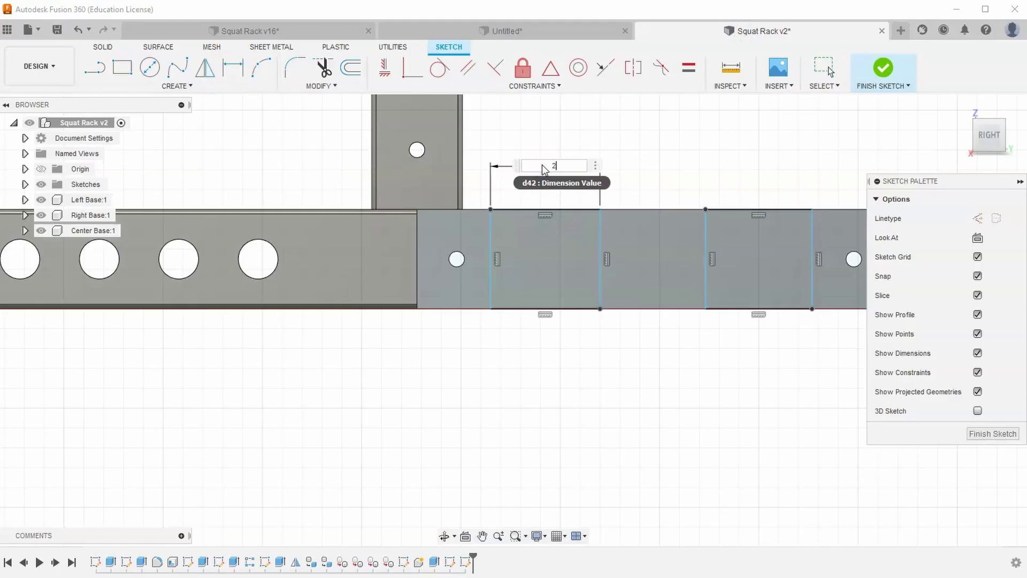
{"action": "key", "text": "Return"}
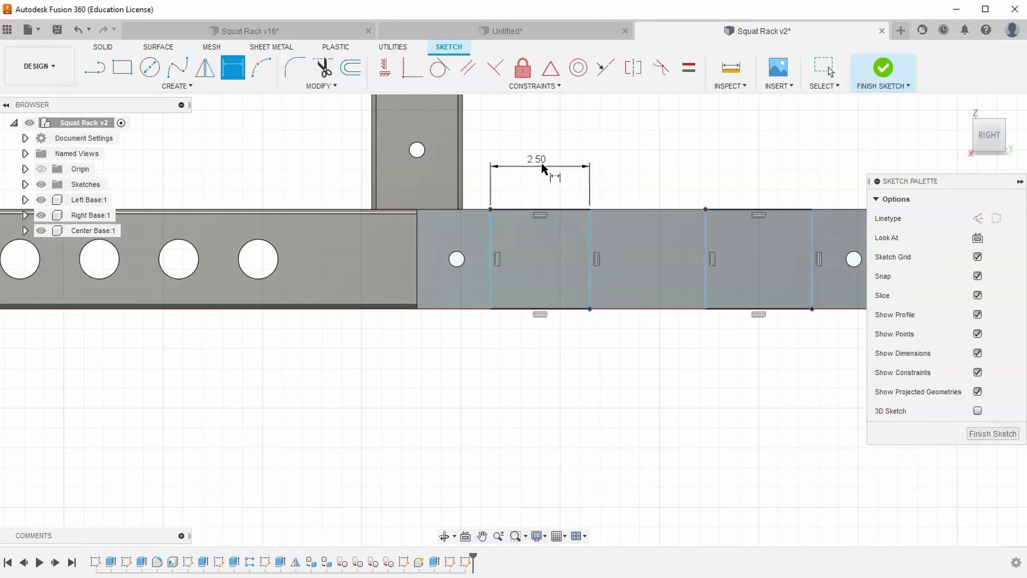
{"action": "left_click", "coordinate": [741, 212]}
{"action": "left_click", "coordinate": [742, 166]}
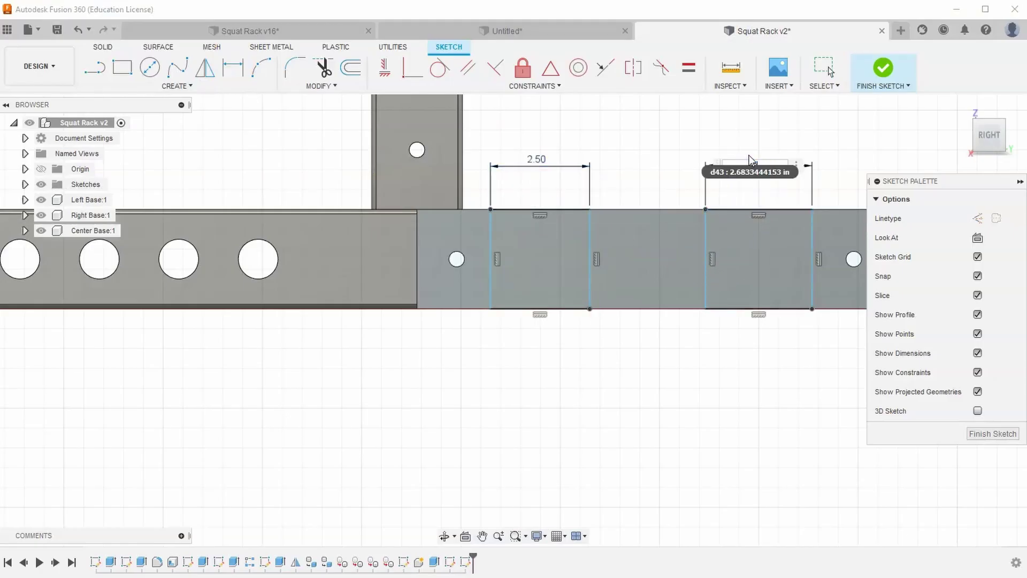
{"action": "type", "text": "2.5"}
{"action": "key", "text": "Return"}
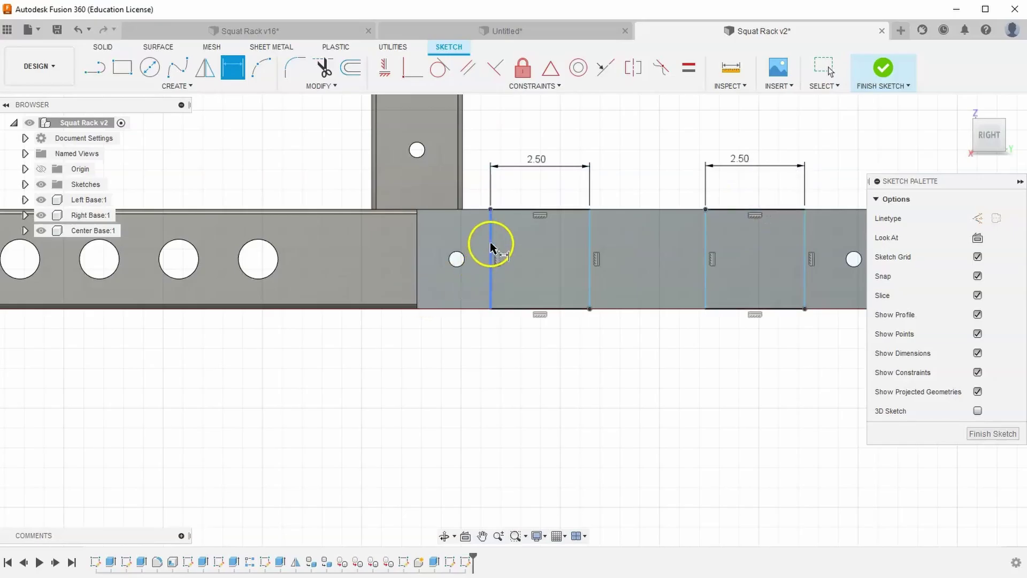
Step: Set each rectangle's outer edge 1.00 from its hole centre and finish the sketch
{"action": "left_click", "coordinate": [490, 247]}
{"action": "left_click", "coordinate": [456, 259]}
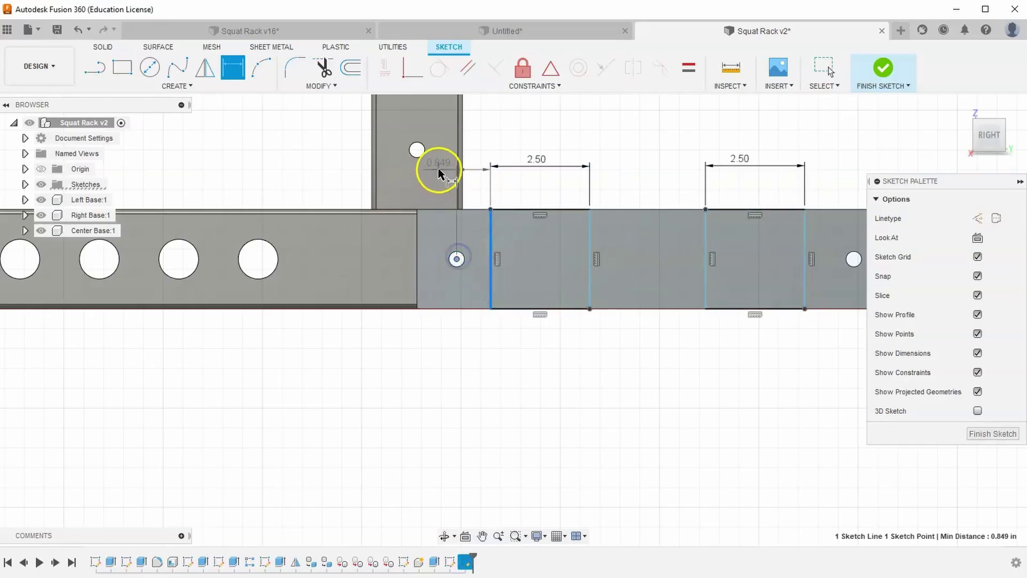
{"action": "left_click", "coordinate": [439, 172]}
{"action": "type", "text": "1"}
{"action": "key", "text": "Return"}
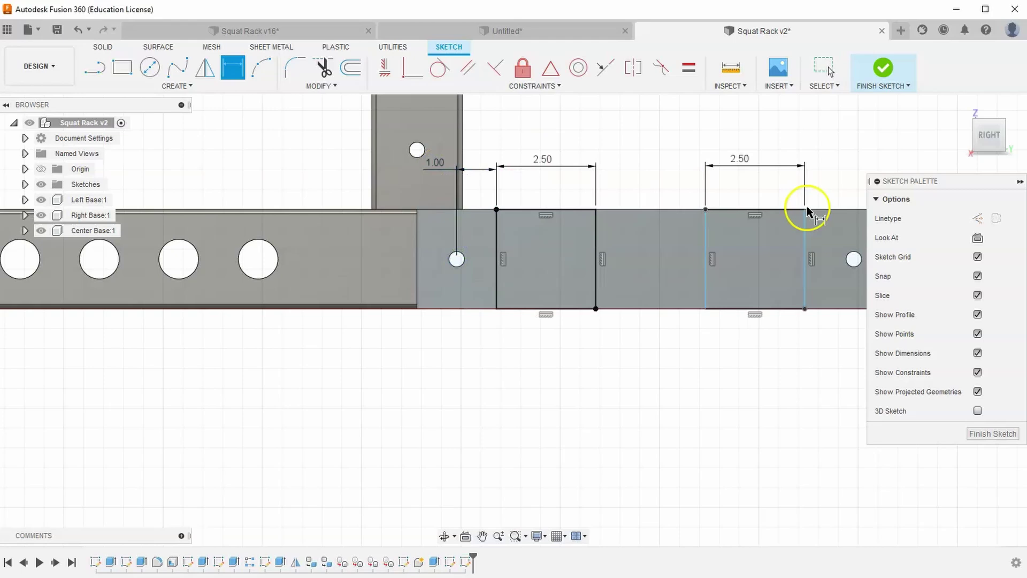
{"action": "middle_click_drag", "start_coordinate": [817, 292], "coordinate": [687, 286]}
{"action": "left_click", "coordinate": [670, 236]}
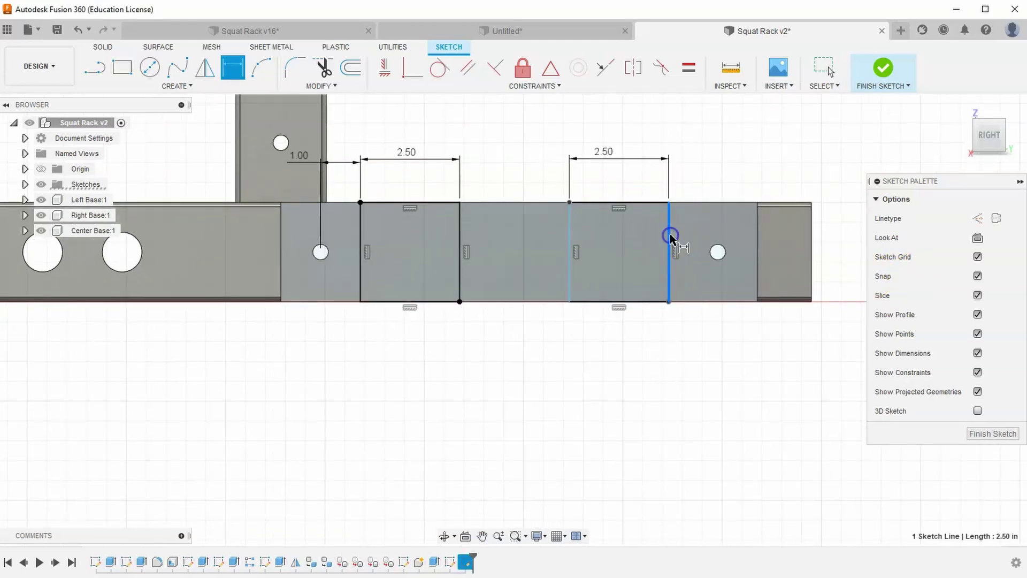
{"action": "left_click", "coordinate": [717, 251]}
{"action": "left_click", "coordinate": [715, 155]}
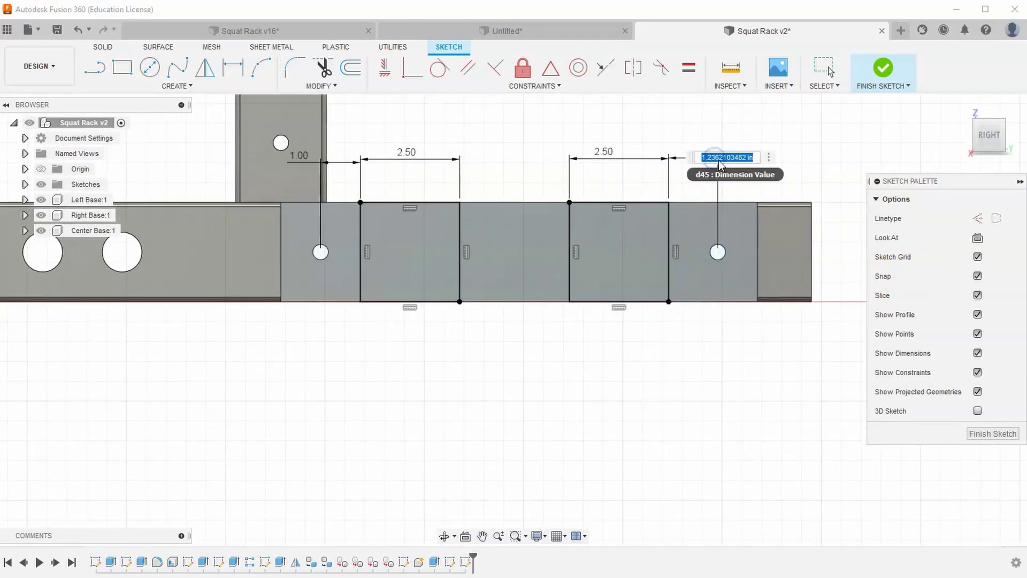
{"action": "type", "text": "1"}
{"action": "key", "text": "Return"}
{"action": "middle_click_drag", "start_coordinate": [481, 143], "coordinate": [474, 184]}
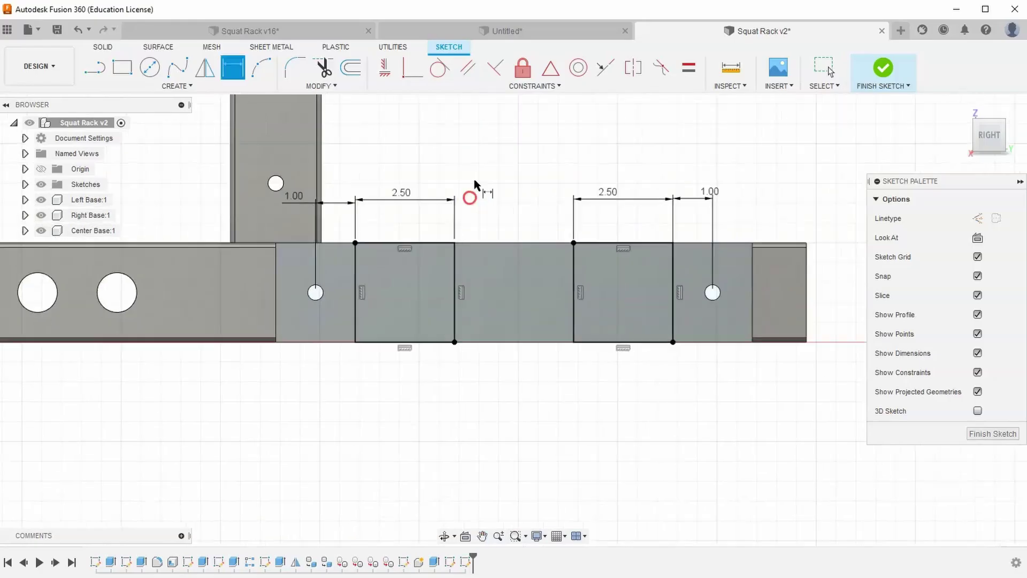
{"action": "left_click", "coordinate": [870, 70]}
Step: Start a joined extrusion of the plate profile and check the reference photo for the crossbar length
{"action": "left_click", "coordinate": [960, 108]}
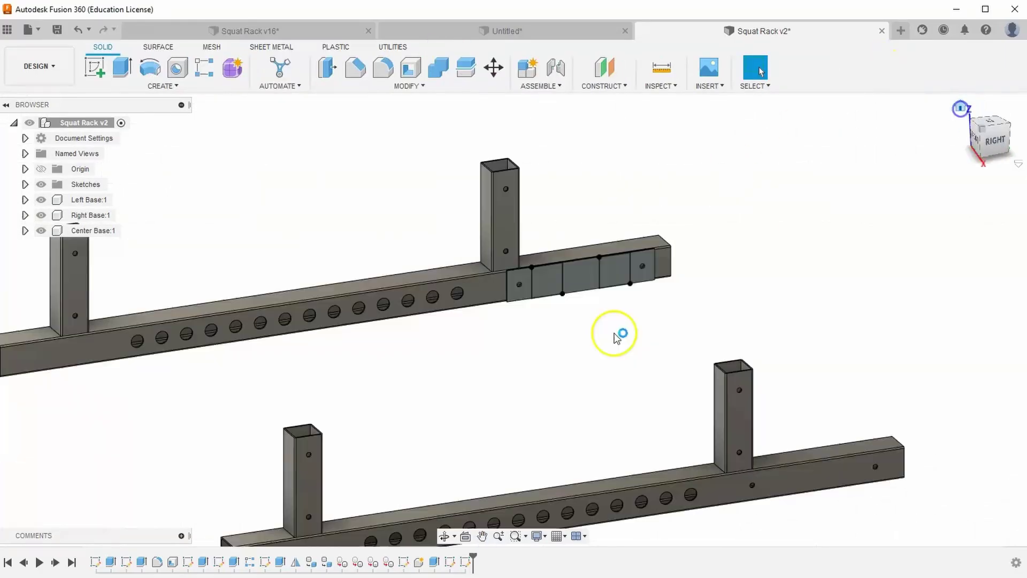
{"action": "scroll", "coordinate": [552, 220], "scroll_direction": "up", "scroll_amount": 5}
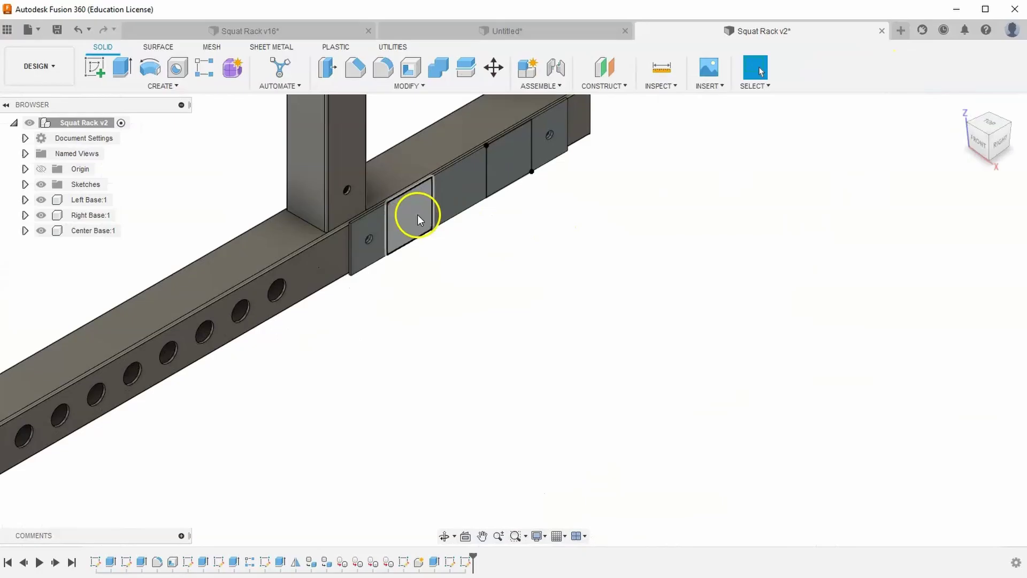
{"action": "left_click", "coordinate": [123, 77]}
{"action": "left_click", "coordinate": [516, 163]}
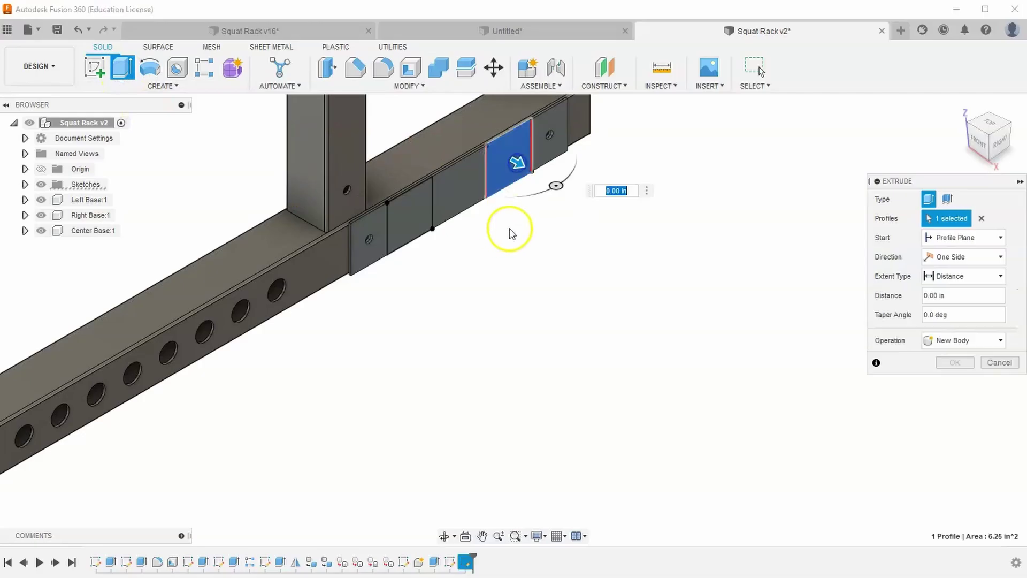
{"action": "left_click_drag", "start_coordinate": [517, 162], "coordinate": [663, 245]}
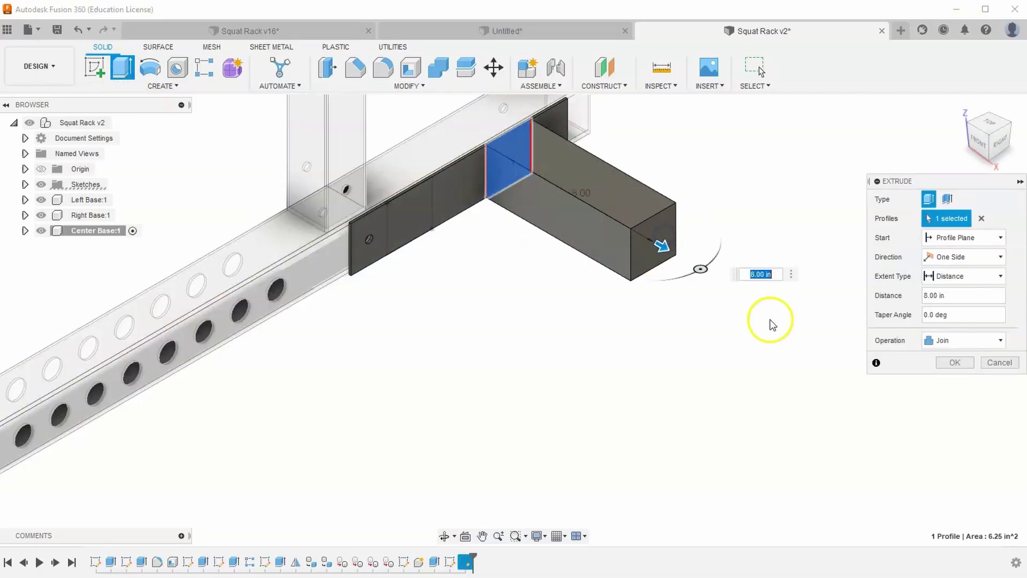
{"action": "scroll", "coordinate": [653, 231], "scroll_direction": "down", "scroll_amount": 2}
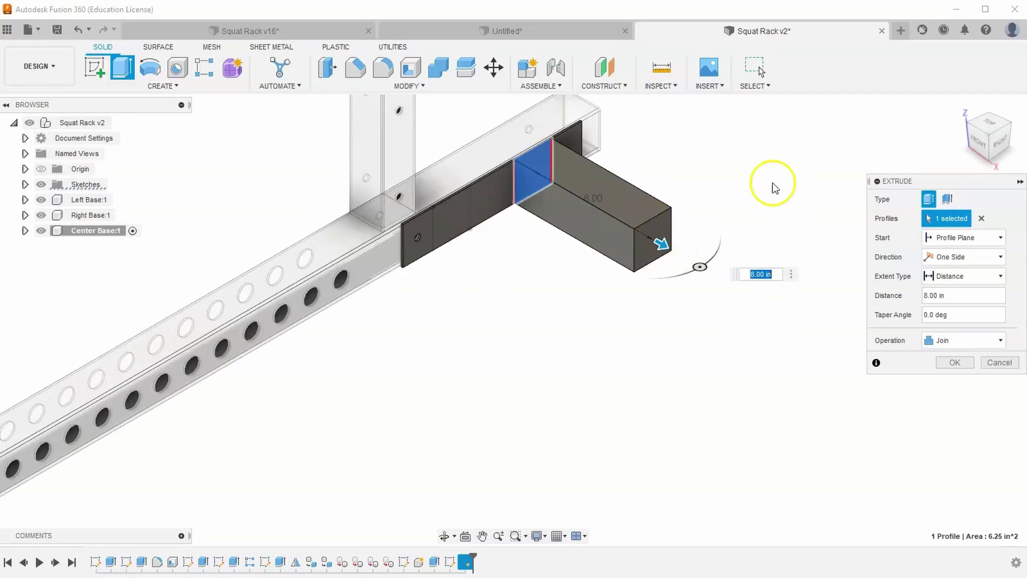
{"action": "left_click", "coordinate": [965, 295]}
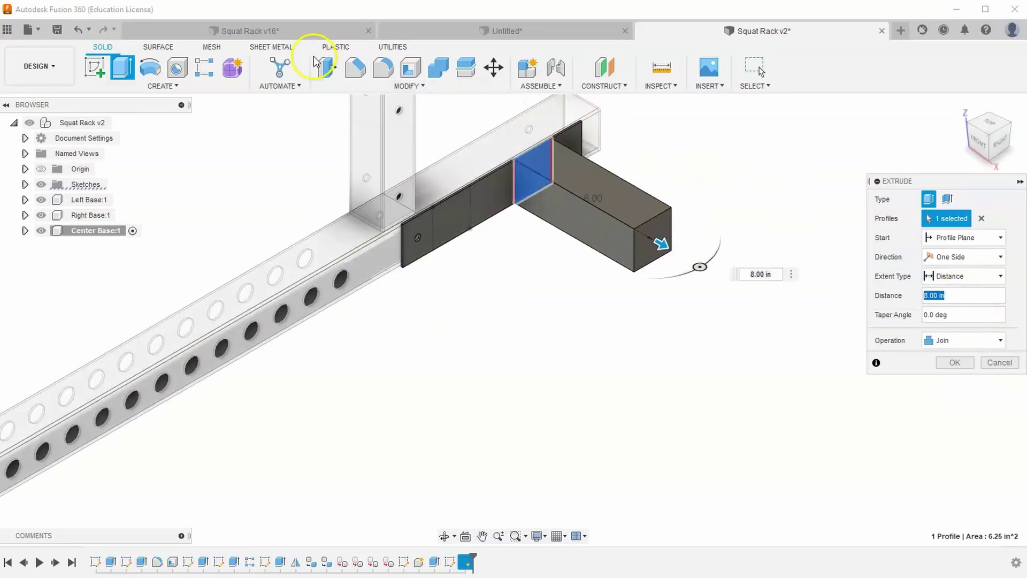
{"action": "key", "text": "alt+Tab"}
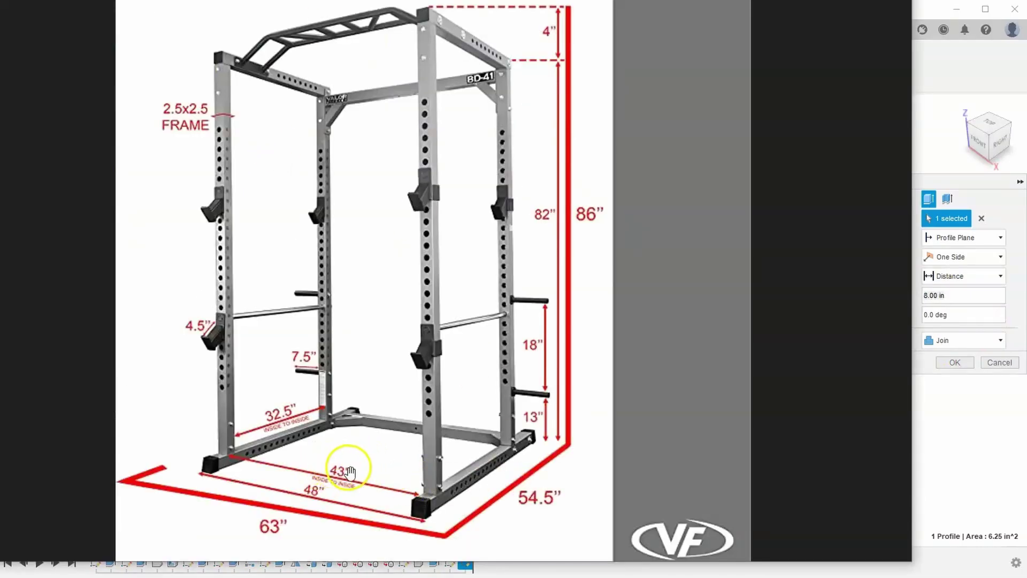
{"action": "key", "text": "alt+Tab"}
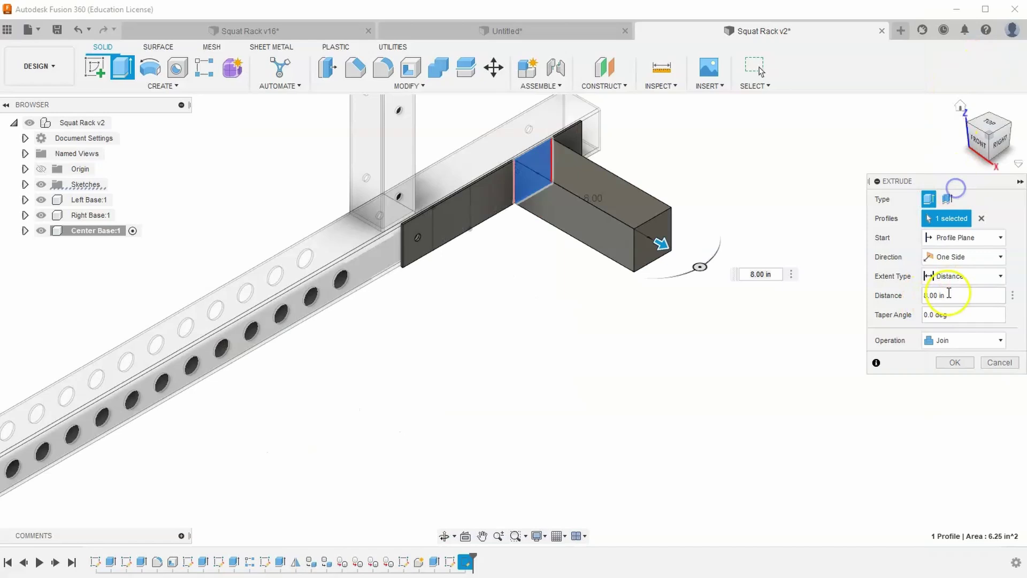
Step: Set the extrusion distance to 43/2 (21.50 in) and commit the joined crossbar
{"action": "left_click", "coordinate": [916, 301]}
{"action": "type", "text": "43"}
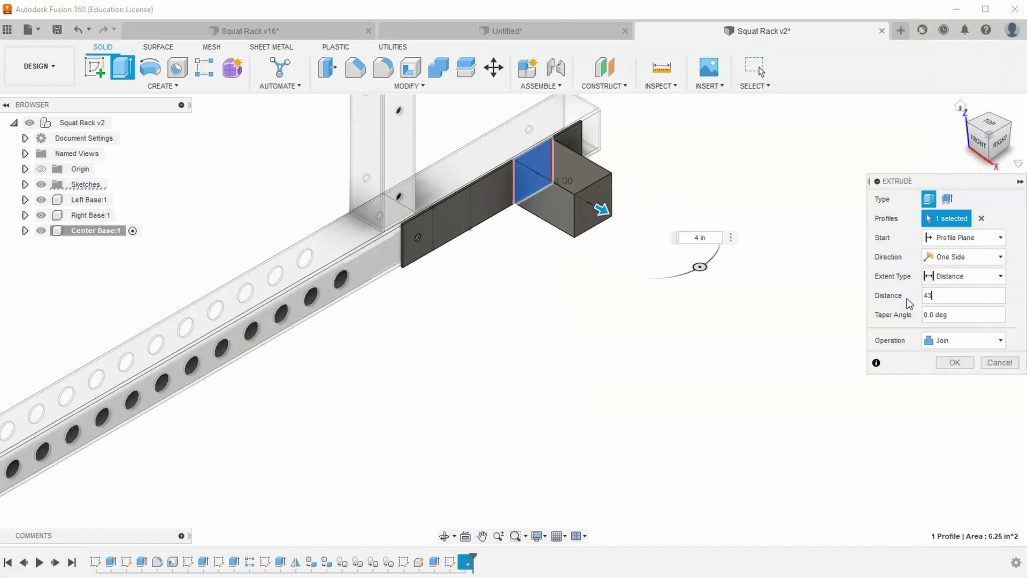
{"action": "type", "text": "/2"}
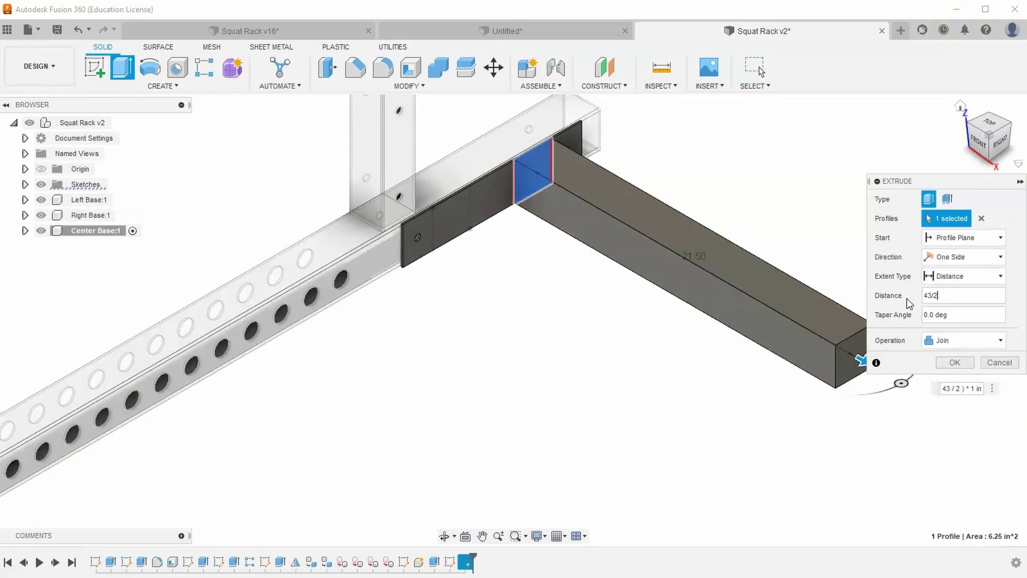
{"action": "left_click", "coordinate": [950, 363]}
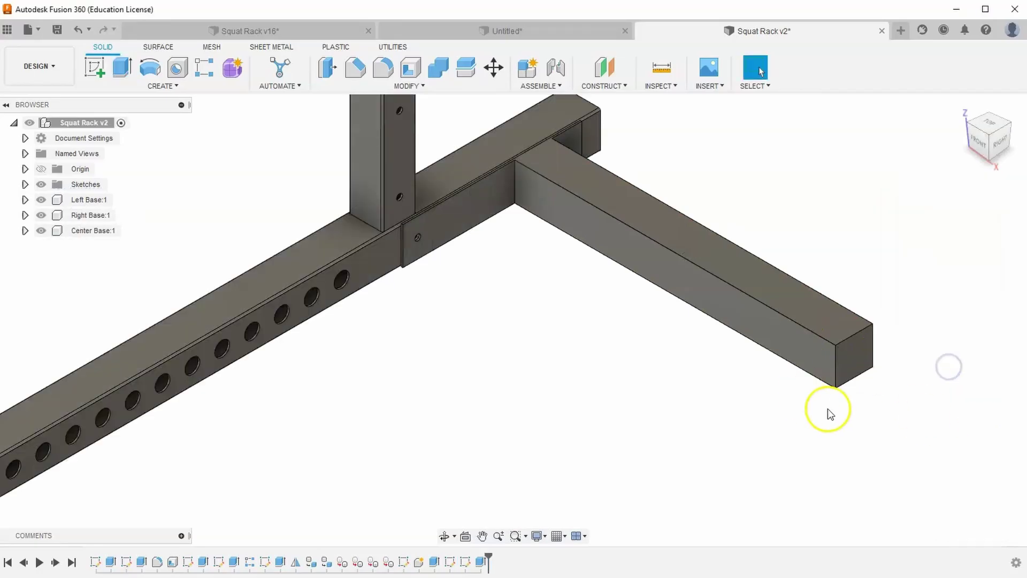
{"action": "scroll", "coordinate": [813, 367], "scroll_direction": "down", "scroll_amount": 2}
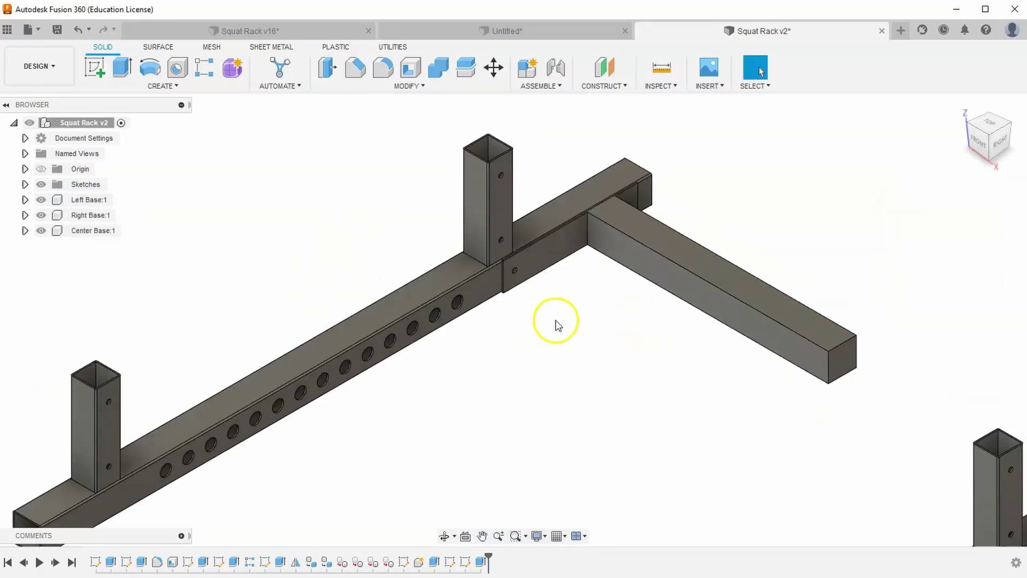
{"action": "scroll", "coordinate": [658, 287], "scroll_direction": "up", "scroll_amount": 2}
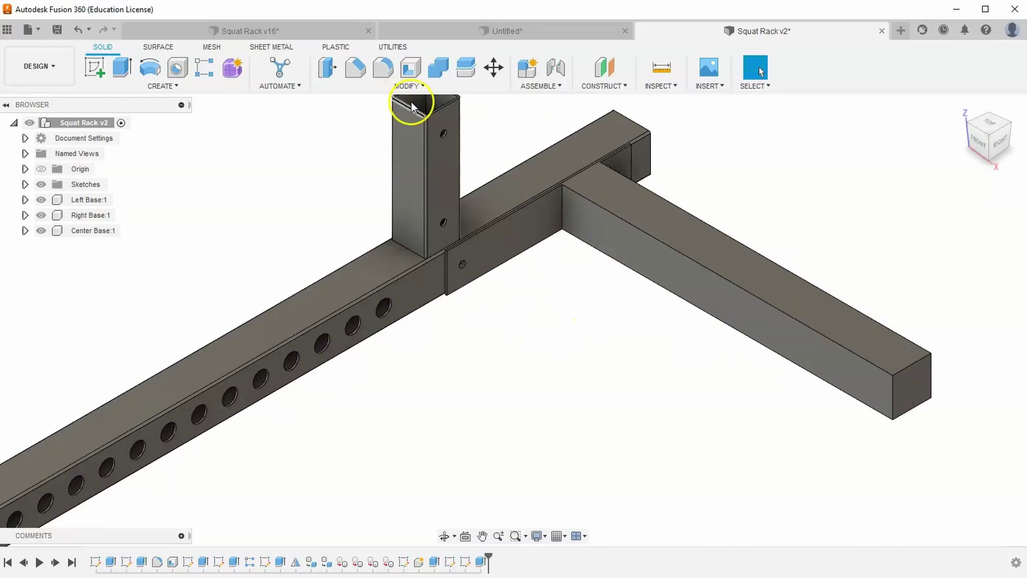
Step: Start a fillet and pick the beam's top, bottom and end edges at the rail joint
{"action": "left_click", "coordinate": [383, 68]}
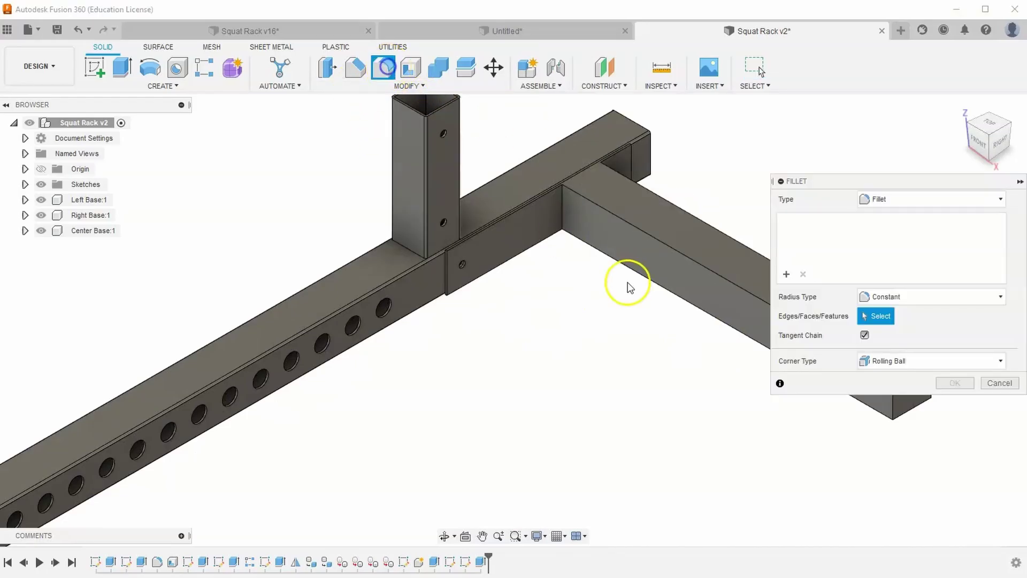
{"action": "middle_click_drag", "start_coordinate": [612, 268], "coordinate": [422, 234]}
{"action": "left_click", "coordinate": [504, 227]}
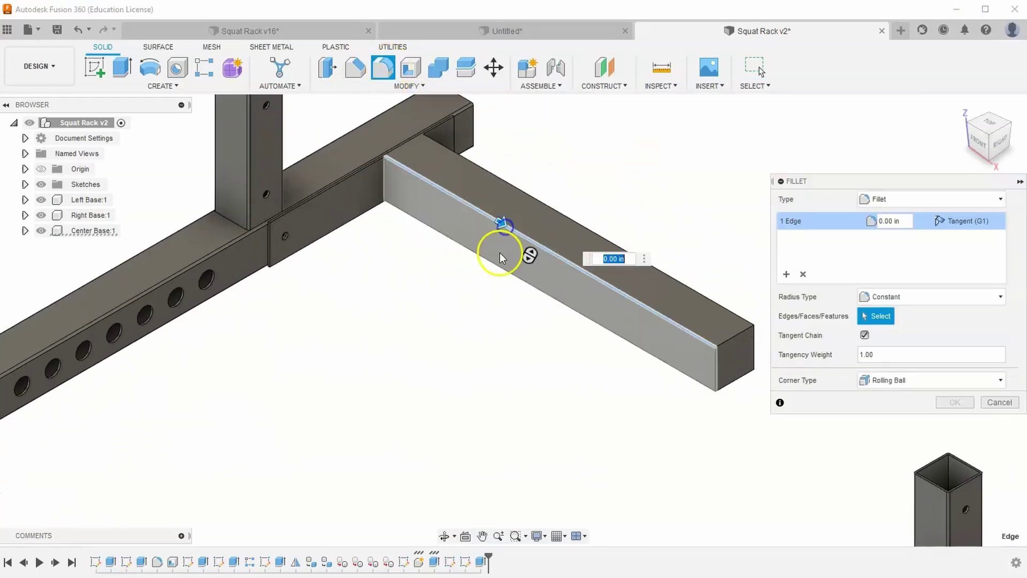
{"action": "left_click", "coordinate": [498, 262]}
{"action": "left_click", "coordinate": [553, 211]}
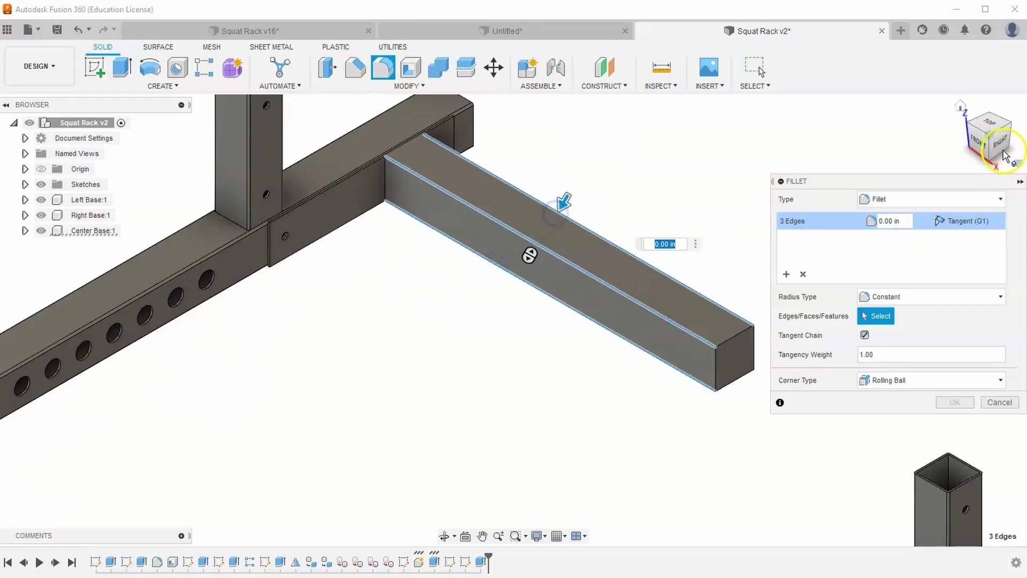
{"action": "left_click_drag", "start_coordinate": [1006, 156], "coordinate": [528, 244]}
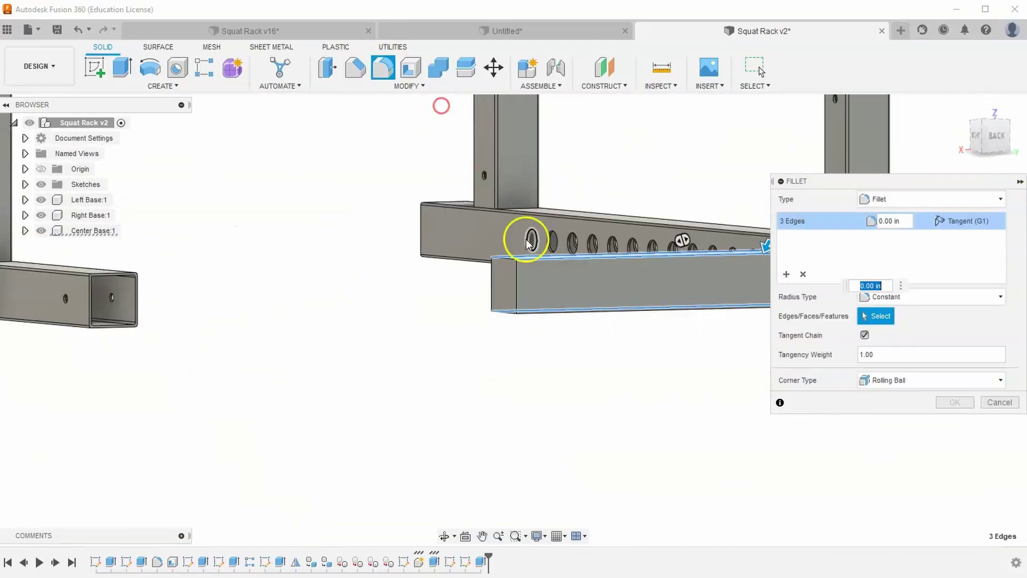
{"action": "scroll", "coordinate": [573, 321], "scroll_direction": "up", "scroll_amount": 3}
{"action": "left_click", "coordinate": [554, 311]}
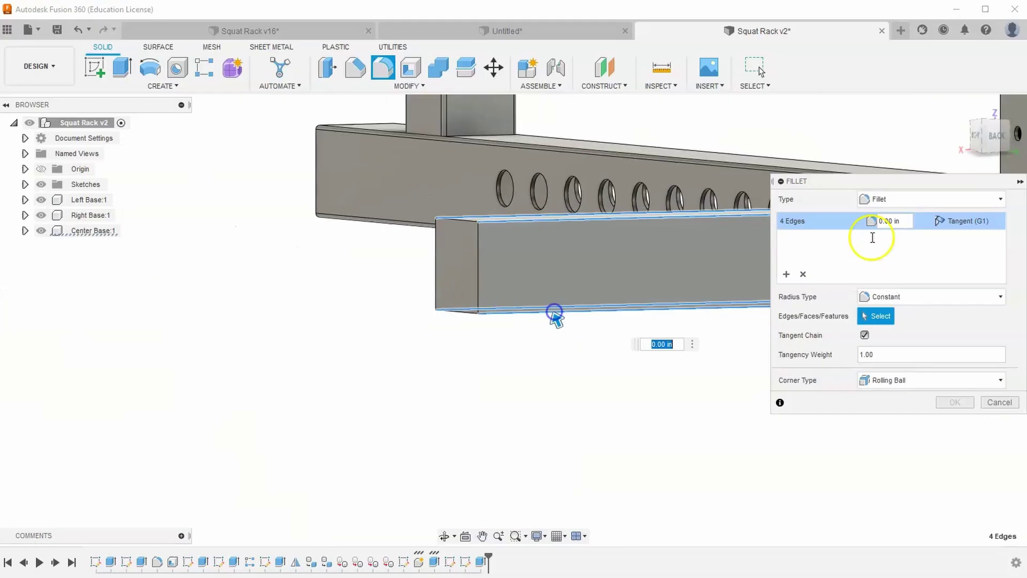
{"action": "middle_click_drag", "start_coordinate": [692, 303], "coordinate": [467, 358]}
{"action": "scroll", "coordinate": [570, 258], "scroll_direction": "up", "scroll_amount": 5}
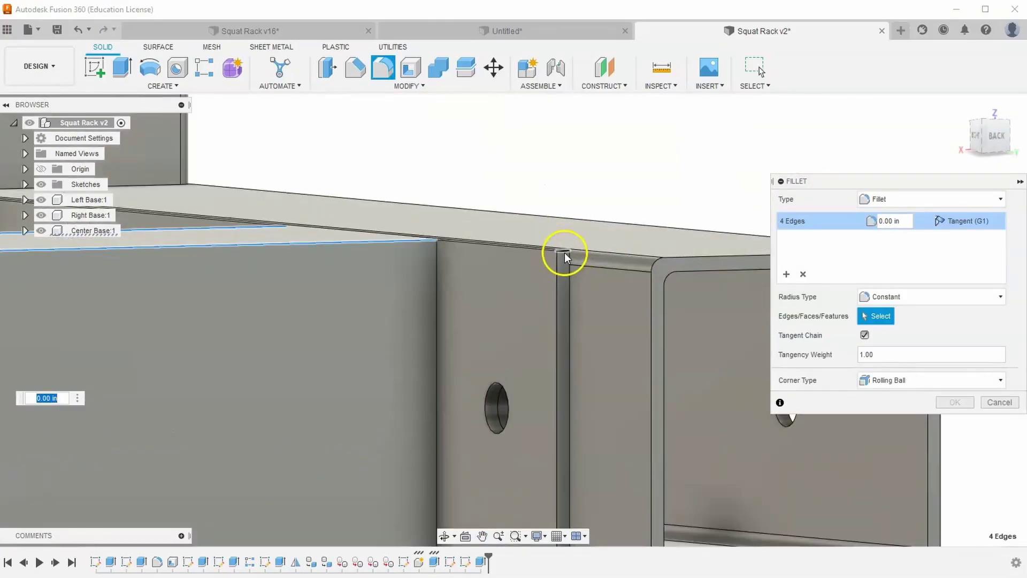
{"action": "left_click", "coordinate": [564, 253]}
{"action": "middle_click_drag", "start_coordinate": [564, 253], "coordinate": [529, 305]}
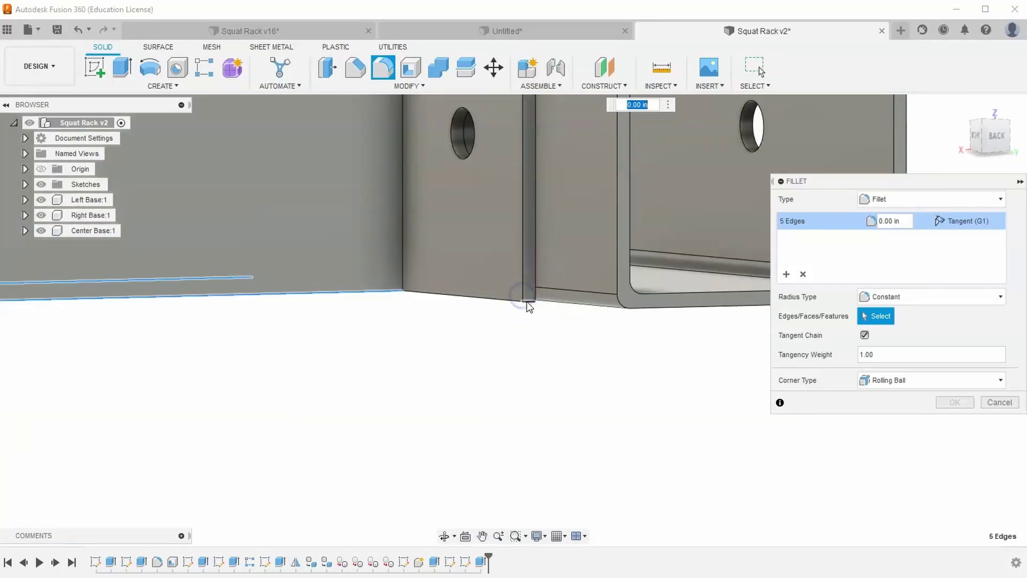
Step: Add the remaining vertical joint edges and apply a 7/64 in radius to all eight
{"action": "left_click", "coordinate": [790, 231]}
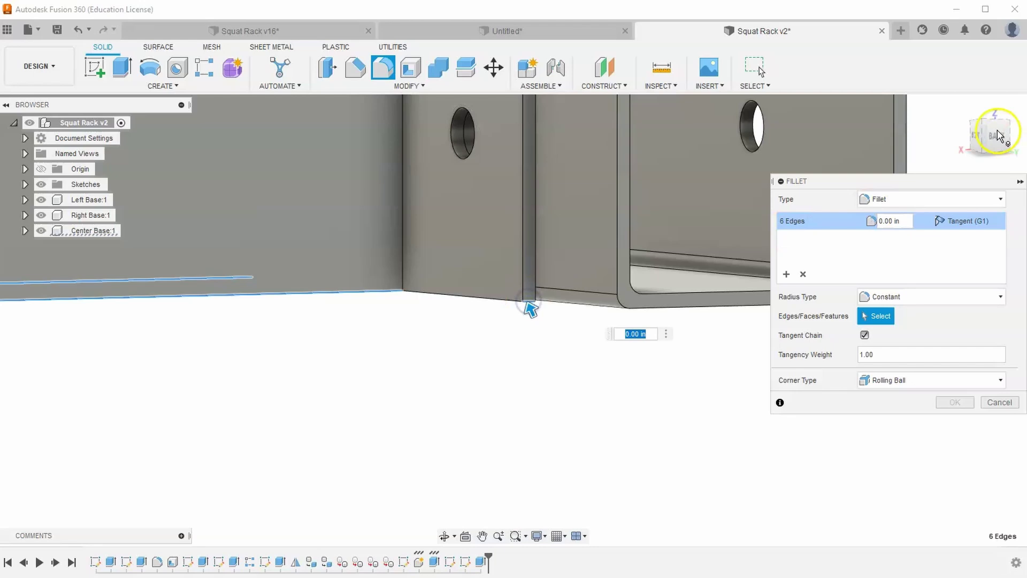
{"action": "left_click_drag", "start_coordinate": [970, 128], "coordinate": [610, 185]}
{"action": "left_click", "coordinate": [356, 216]}
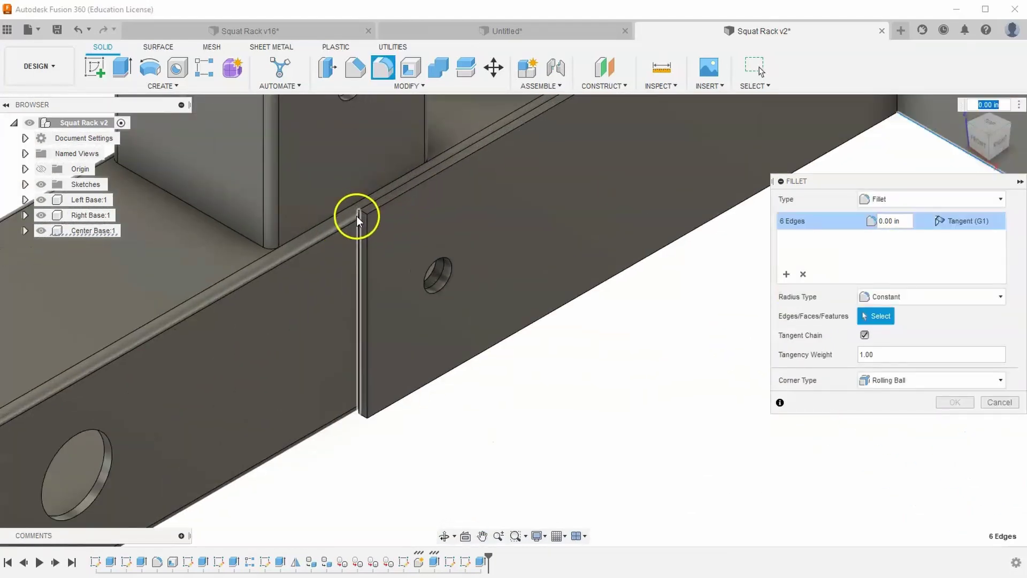
{"action": "scroll", "coordinate": [360, 209], "scroll_direction": "up", "scroll_amount": 3}
{"action": "middle_click_drag", "start_coordinate": [369, 214], "coordinate": [404, 214]}
{"action": "left_click", "coordinate": [401, 348]}
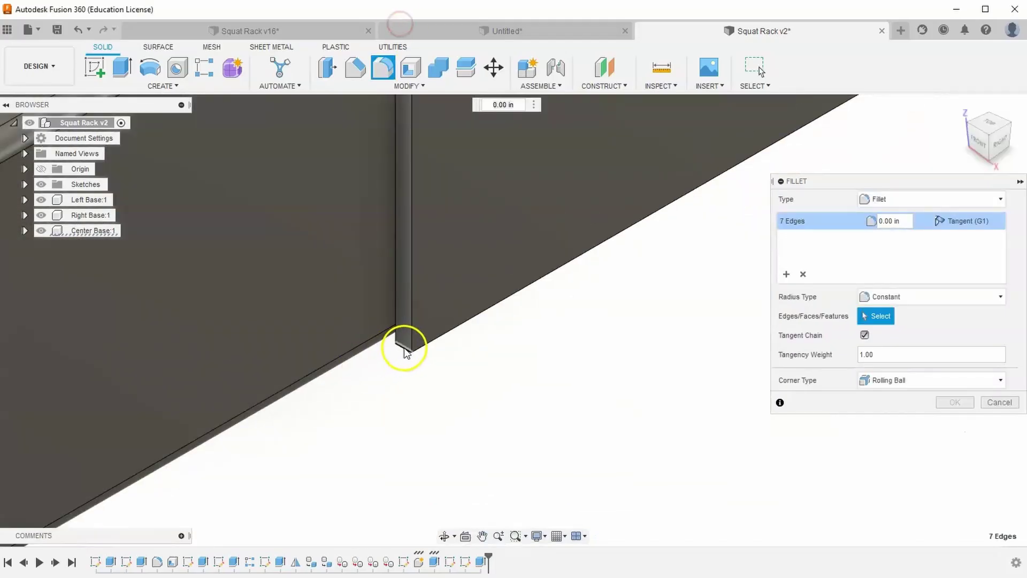
{"action": "scroll", "coordinate": [557, 343], "scroll_direction": "down", "scroll_amount": 2}
{"action": "left_click", "coordinate": [895, 221]}
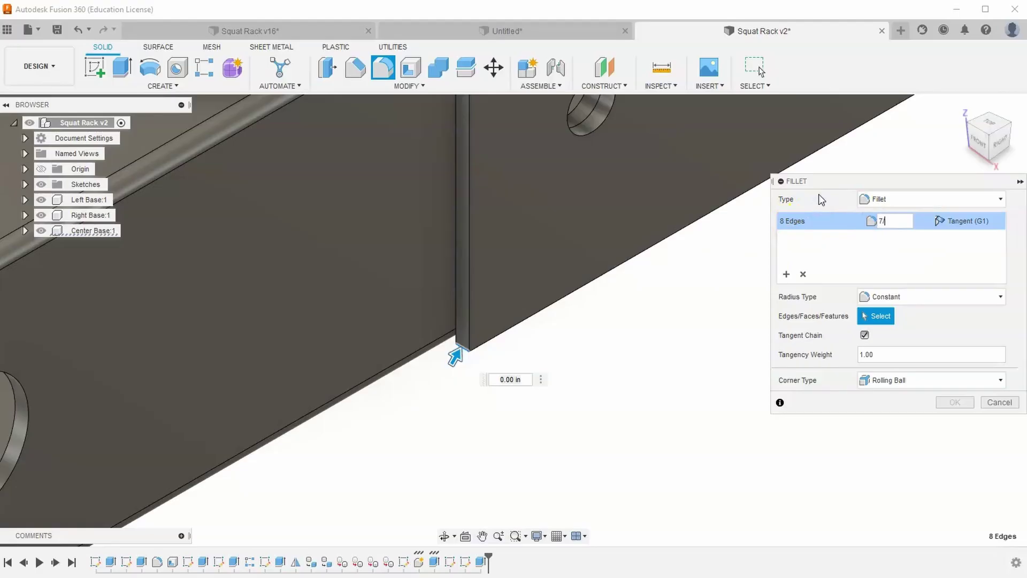
{"action": "key", "text": "Return"}
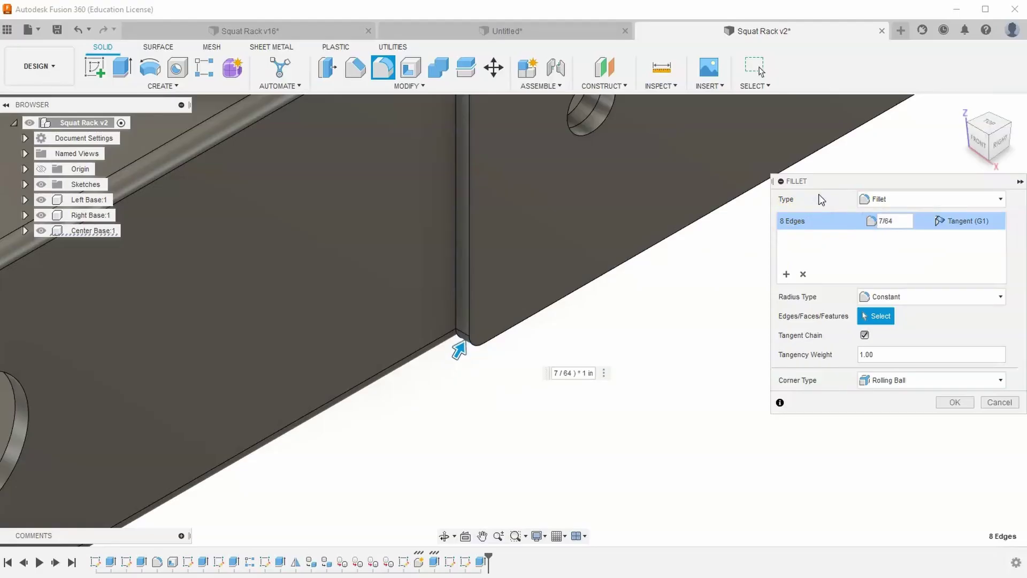
{"action": "key", "text": "Return"}
{"action": "scroll", "coordinate": [910, 500], "scroll_direction": "down", "scroll_amount": 6}
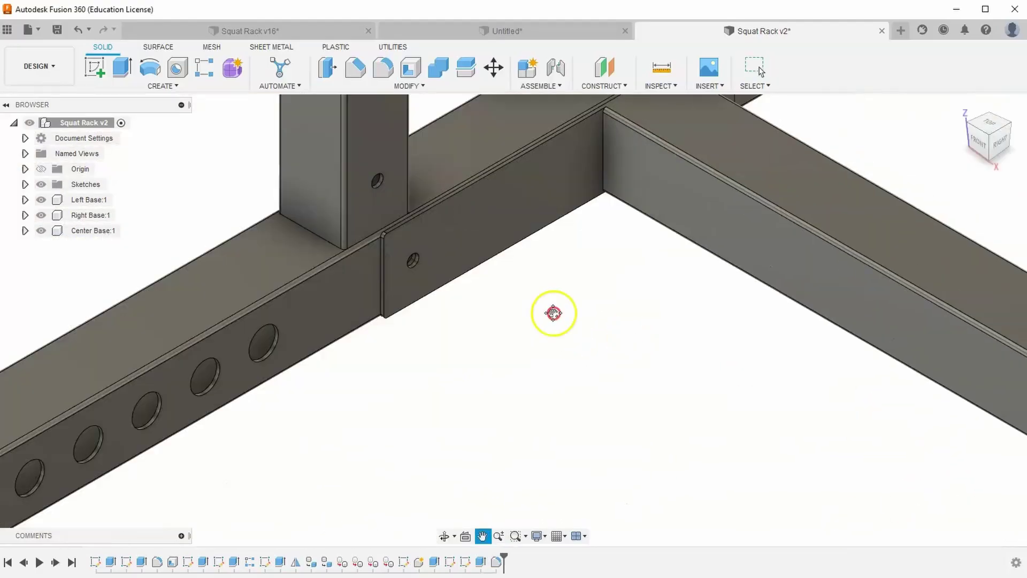
Step: Shell the long beam with thickness 1, removing its end face to leave an open tube
{"action": "middle_click_drag", "start_coordinate": [603, 333], "coordinate": [376, 110]}
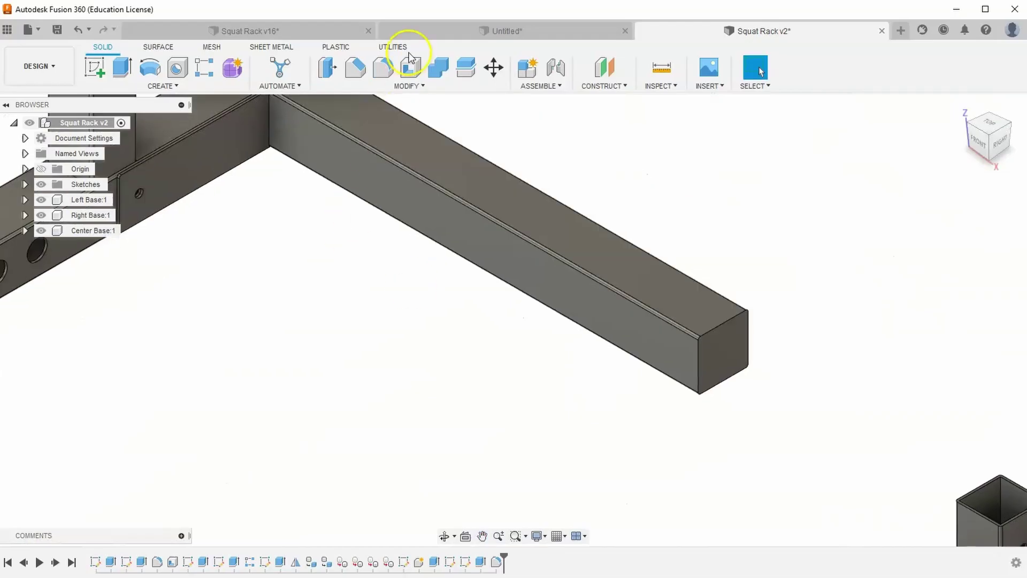
{"action": "left_click", "coordinate": [416, 79]}
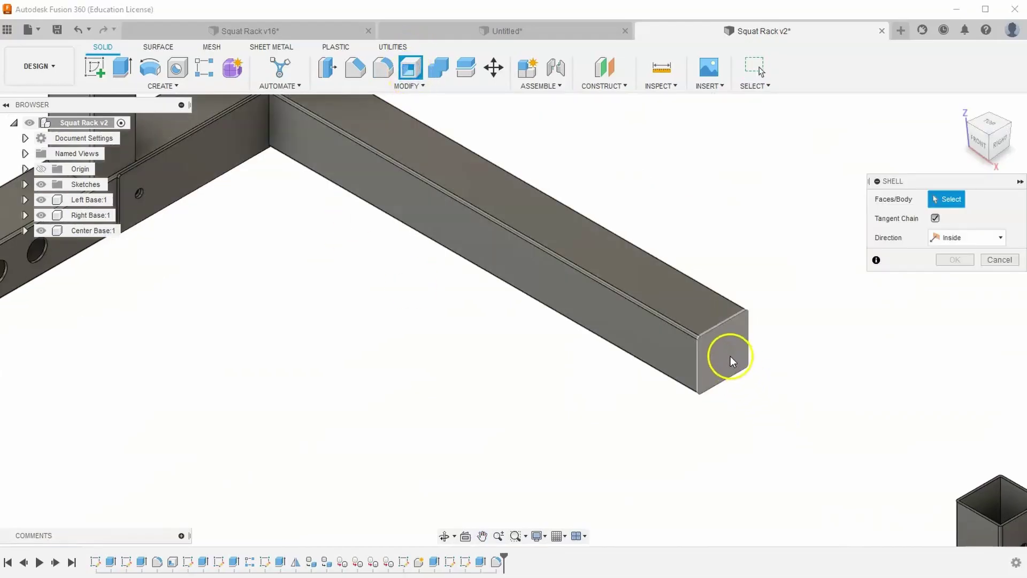
{"action": "left_click", "coordinate": [724, 360]}
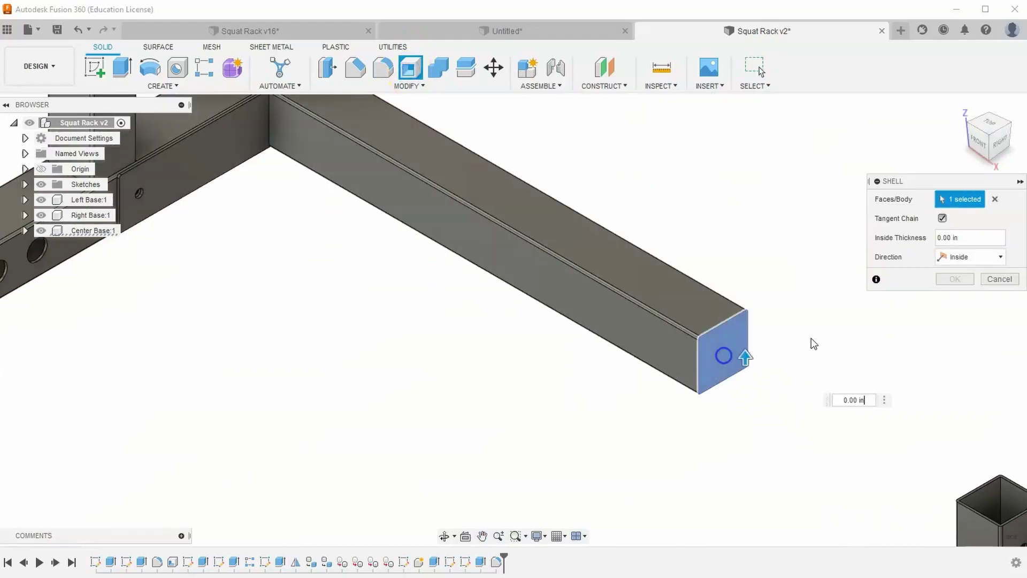
{"action": "left_click", "coordinate": [978, 235]}
{"action": "type", "text": "1"}
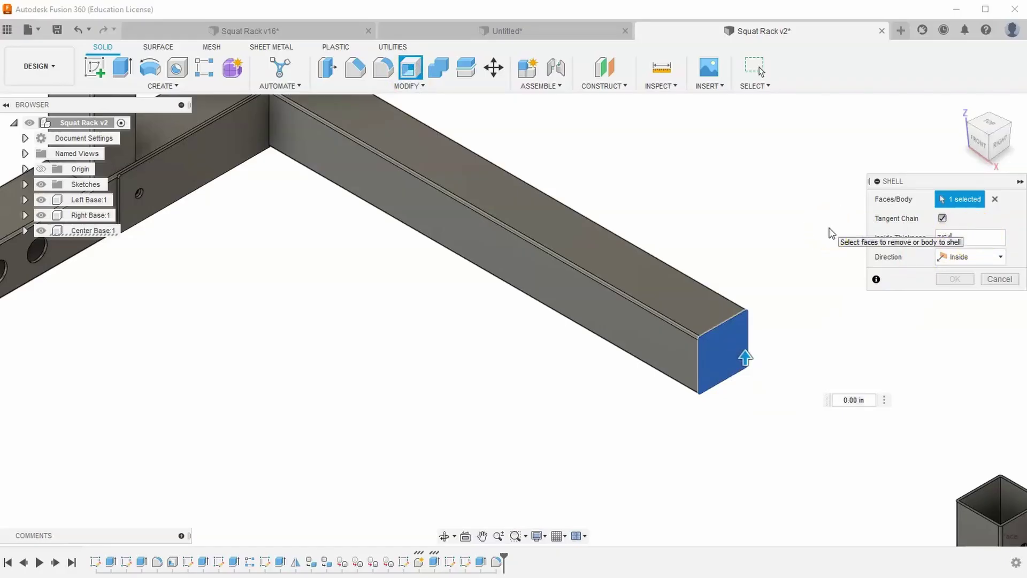
{"action": "key", "text": "Return"}
{"action": "scroll", "coordinate": [601, 289], "scroll_direction": "down", "scroll_amount": 3}
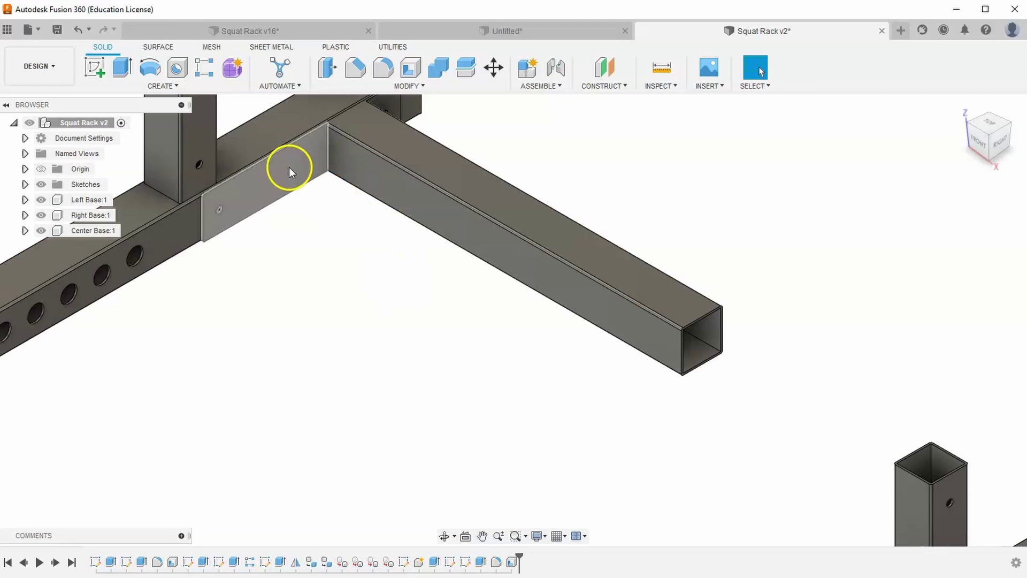
Step: Sketch a 2-point rectangle on the beam's side face spanning its full height
{"action": "left_click", "coordinate": [388, 182]}
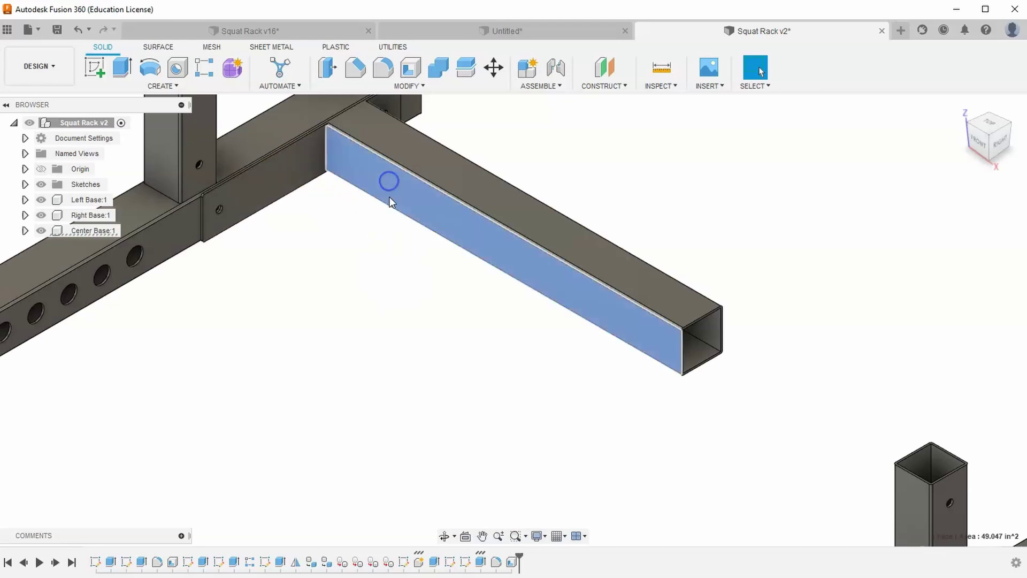
{"action": "left_click", "coordinate": [95, 70]}
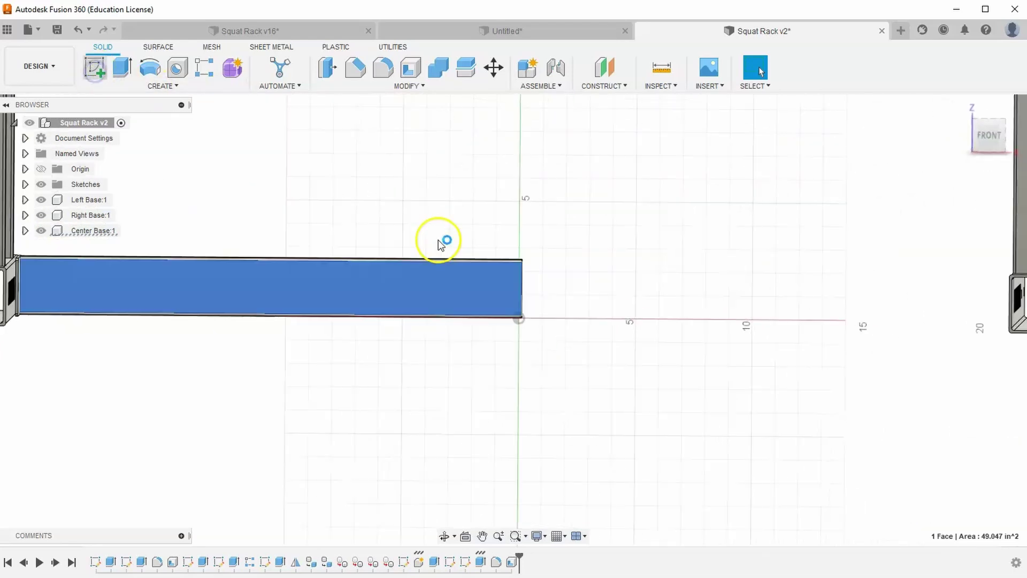
{"action": "left_click", "coordinate": [122, 67]}
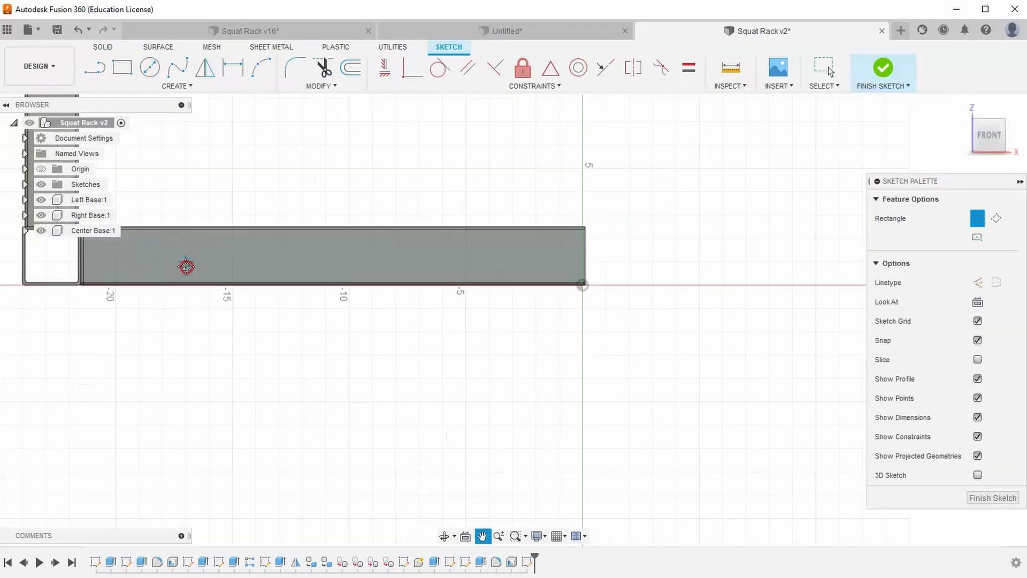
{"action": "scroll", "coordinate": [240, 212], "scroll_direction": "up", "scroll_amount": 5}
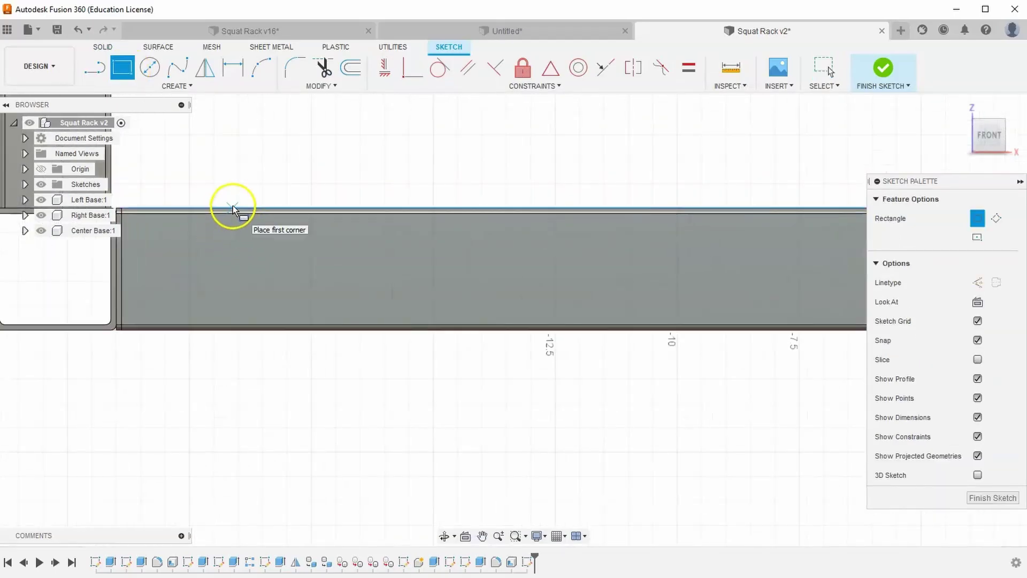
{"action": "left_click", "coordinate": [237, 208]}
{"action": "left_click", "coordinate": [345, 332]}
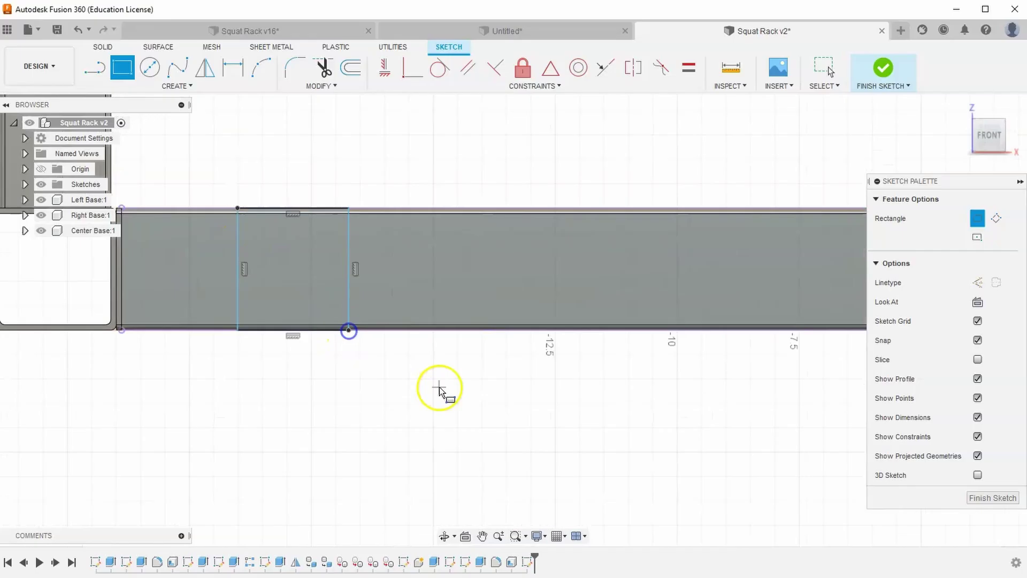
{"action": "right_click", "coordinate": [442, 390]}
{"action": "left_click", "coordinate": [481, 388]}
Step: Dimension the rectangle's width to 2.50 and finish the sketch
{"action": "key", "text": "c"}
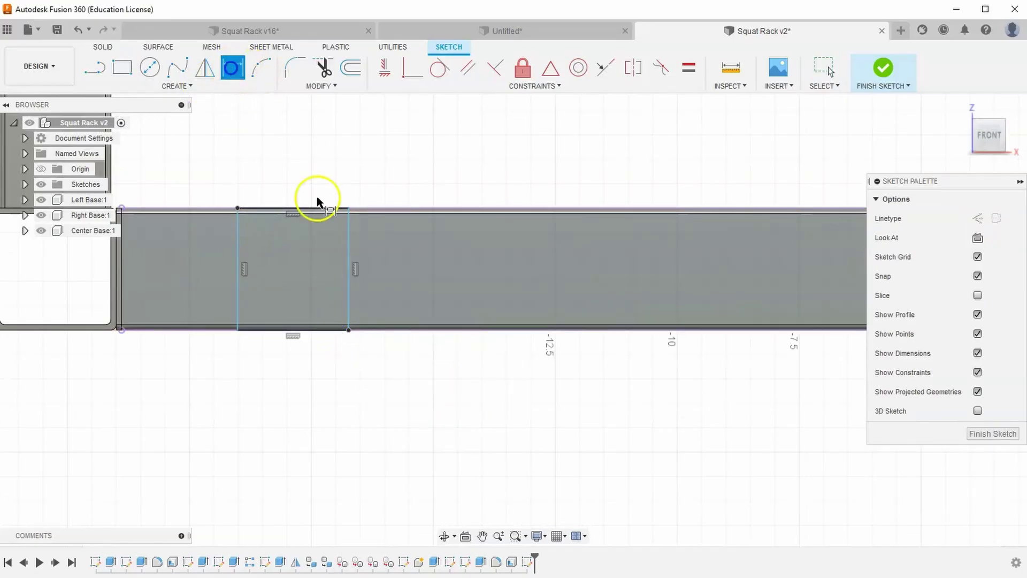
{"action": "left_click", "coordinate": [315, 211]}
{"action": "left_click", "coordinate": [355, 174]}
{"action": "type", "text": "2.5"}
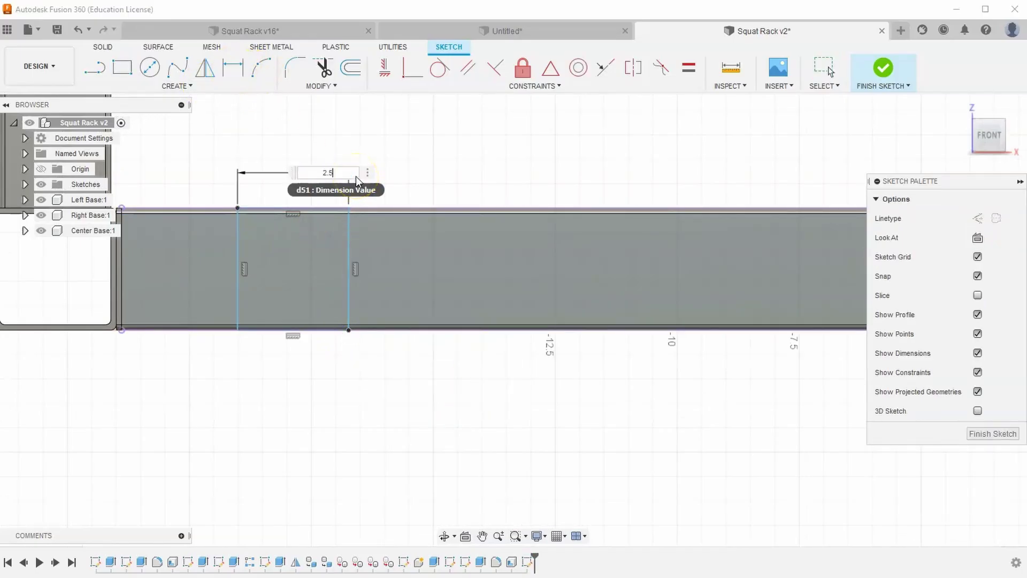
{"action": "key", "text": "Return"}
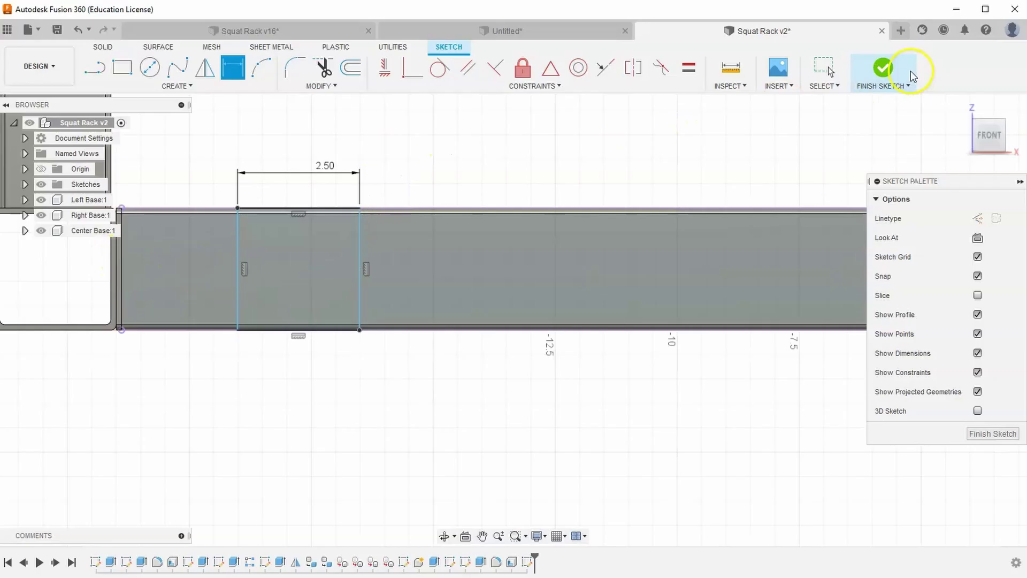
{"action": "left_click", "coordinate": [883, 69]}
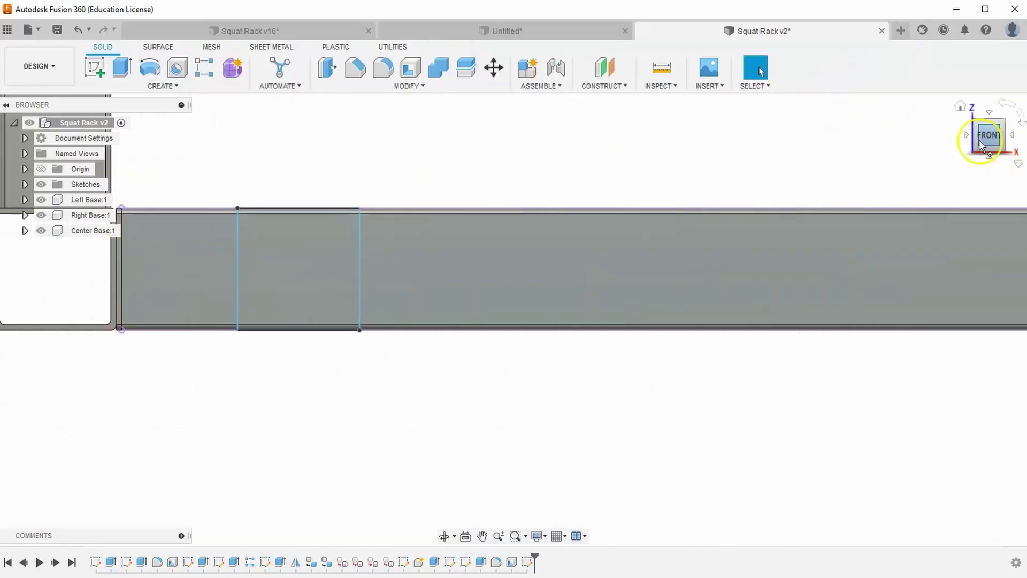
Step: Reopen the beam sketch with Slice on and add a driven 3.00 dimension between the rectangles
{"action": "left_click", "coordinate": [994, 129]}
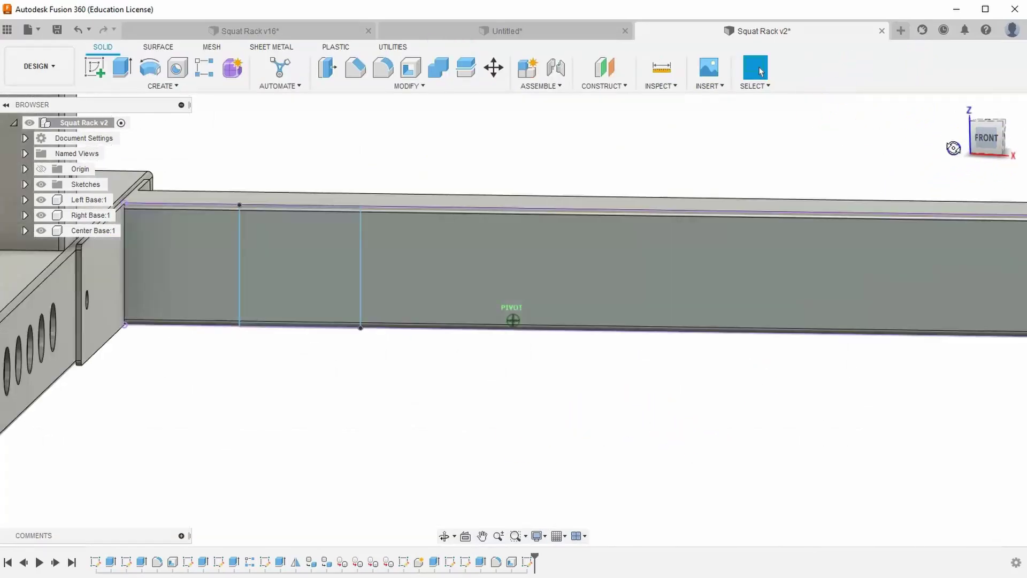
{"action": "double_click", "coordinate": [464, 561]}
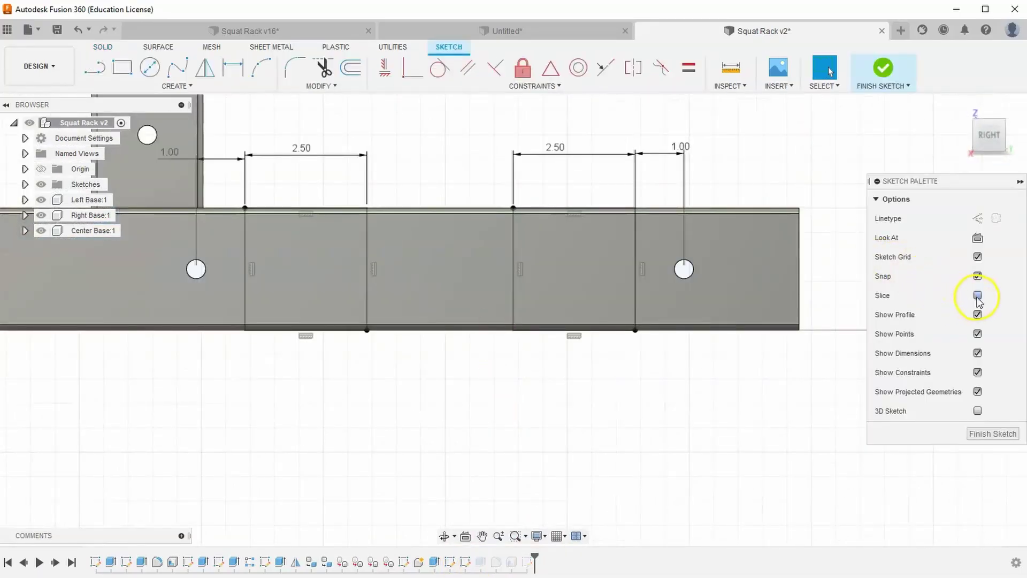
{"action": "left_click", "coordinate": [977, 296]}
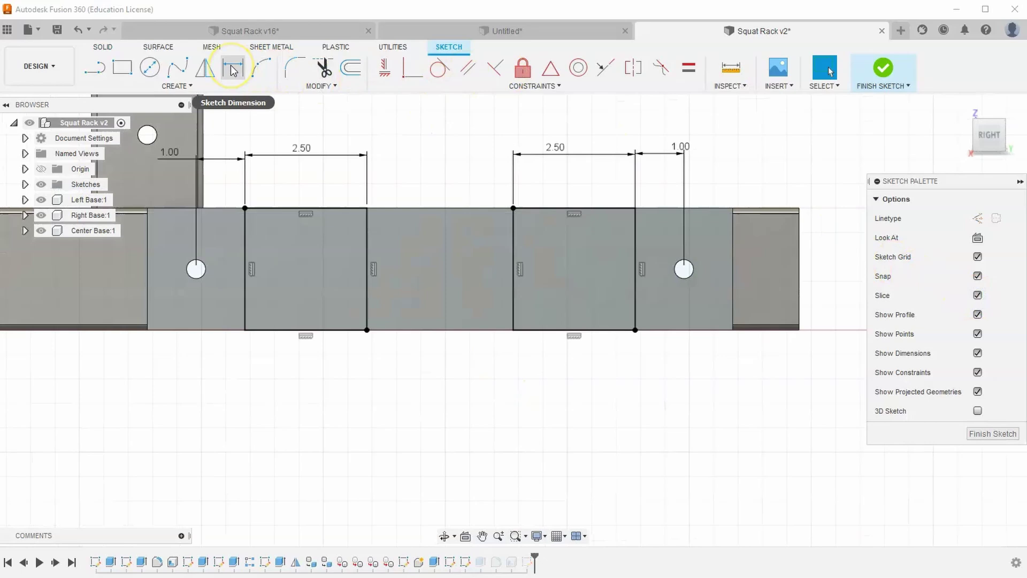
{"action": "left_click", "coordinate": [232, 68]}
{"action": "left_click", "coordinate": [367, 235]}
{"action": "left_click", "coordinate": [513, 238]}
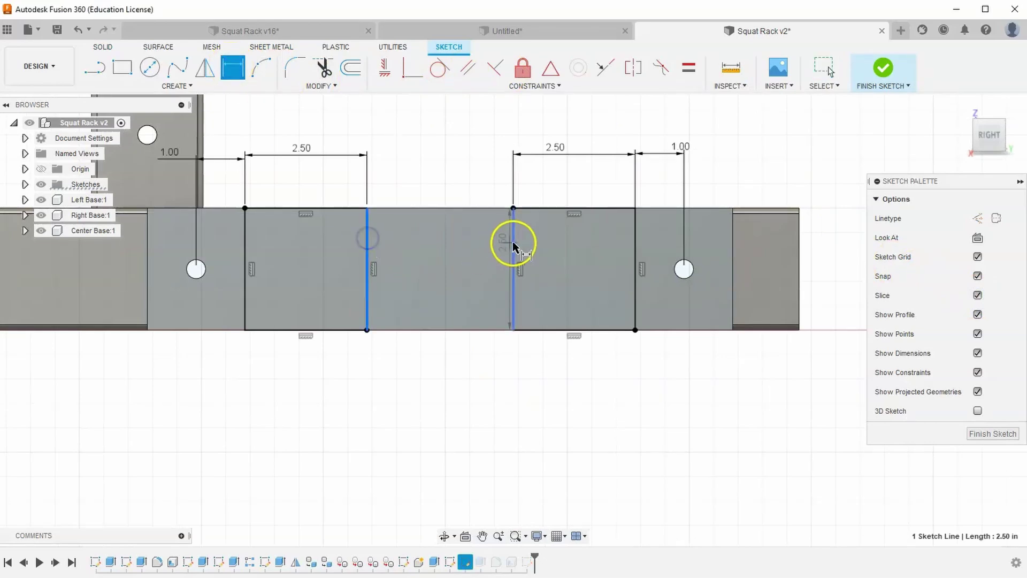
{"action": "left_click", "coordinate": [459, 148]}
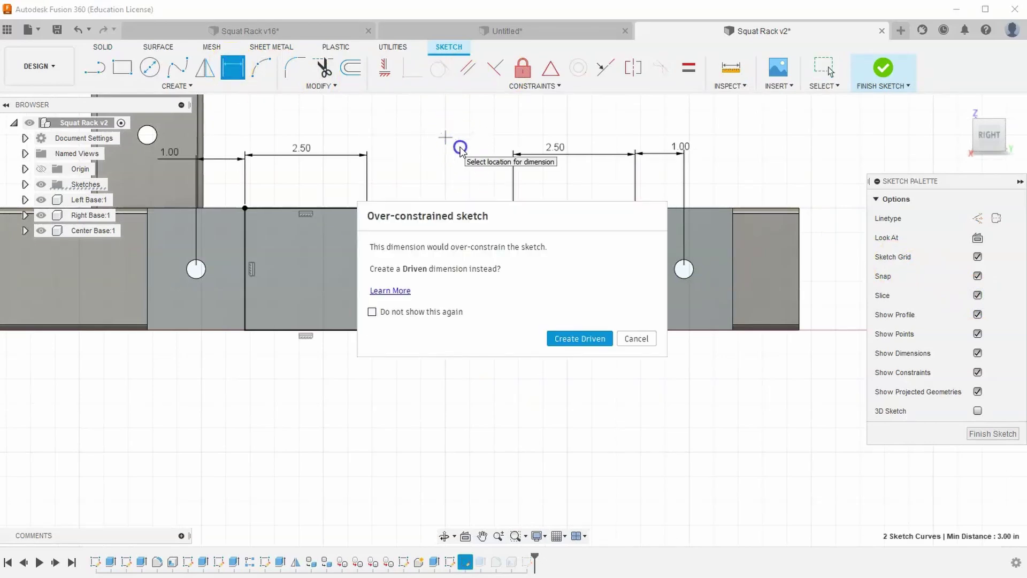
{"action": "left_click", "coordinate": [588, 340]}
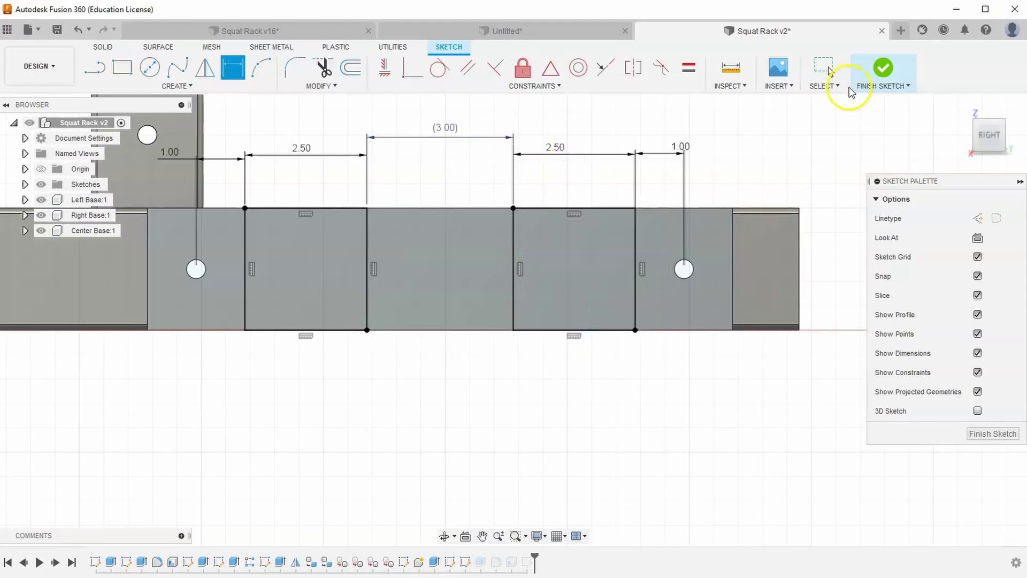
{"action": "left_click", "coordinate": [882, 68]}
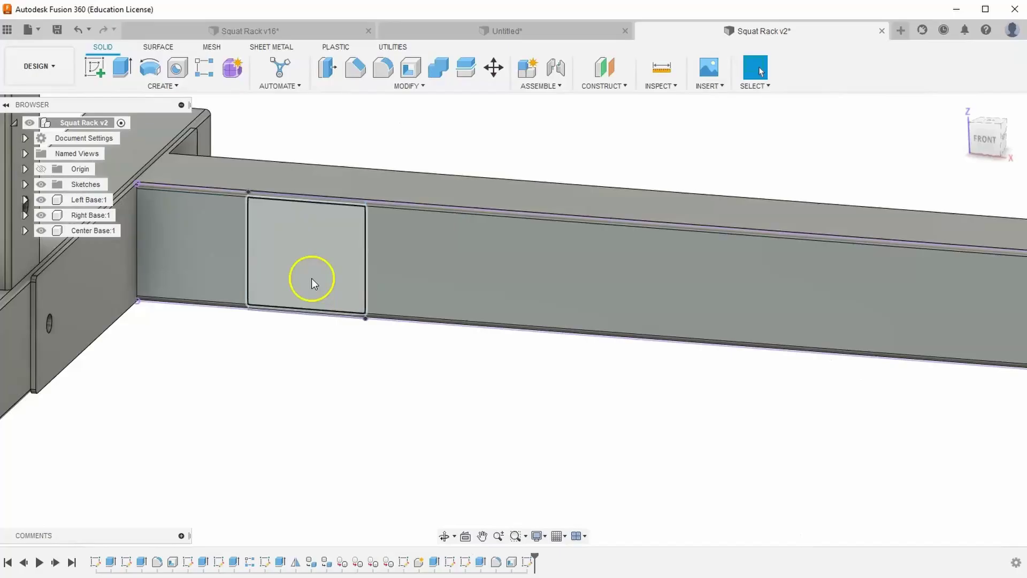
Step: Edit Sketch9 and dimension the square's left line 3.00 from the tube end
{"action": "left_click", "coordinate": [248, 249]}
{"action": "left_click", "coordinate": [137, 237]}
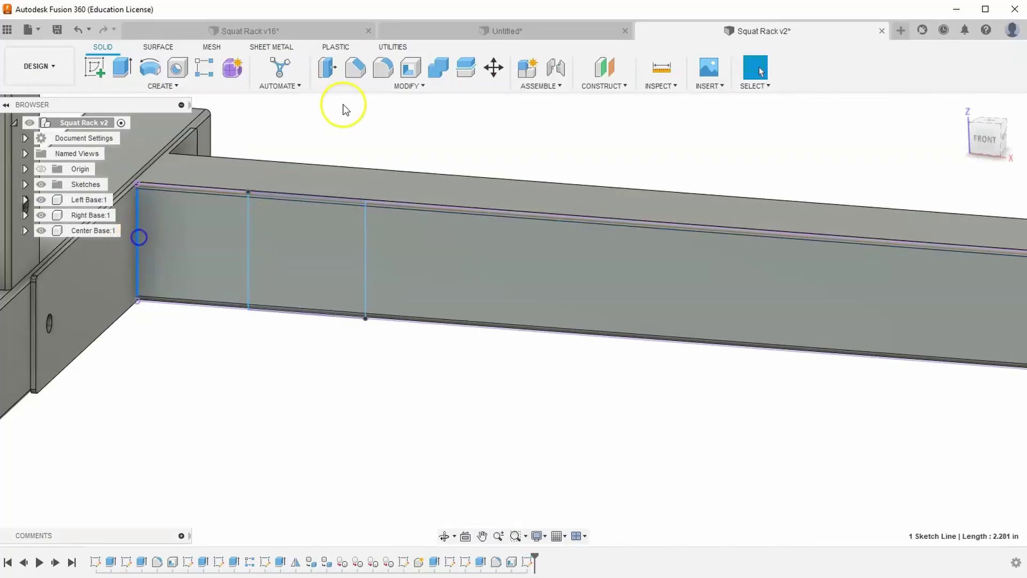
{"action": "left_click", "coordinate": [365, 105]}
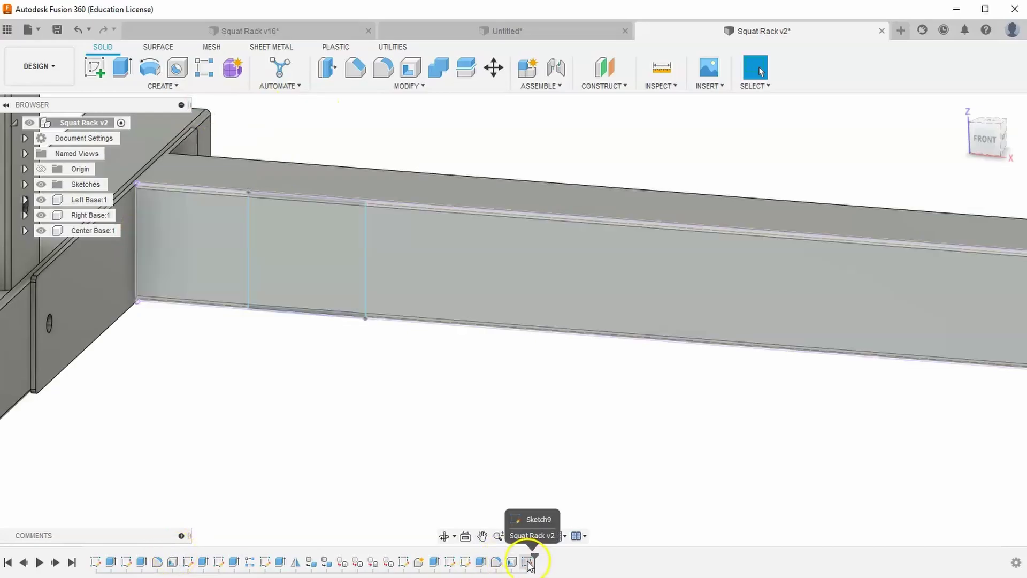
{"action": "right_click", "coordinate": [528, 562]}
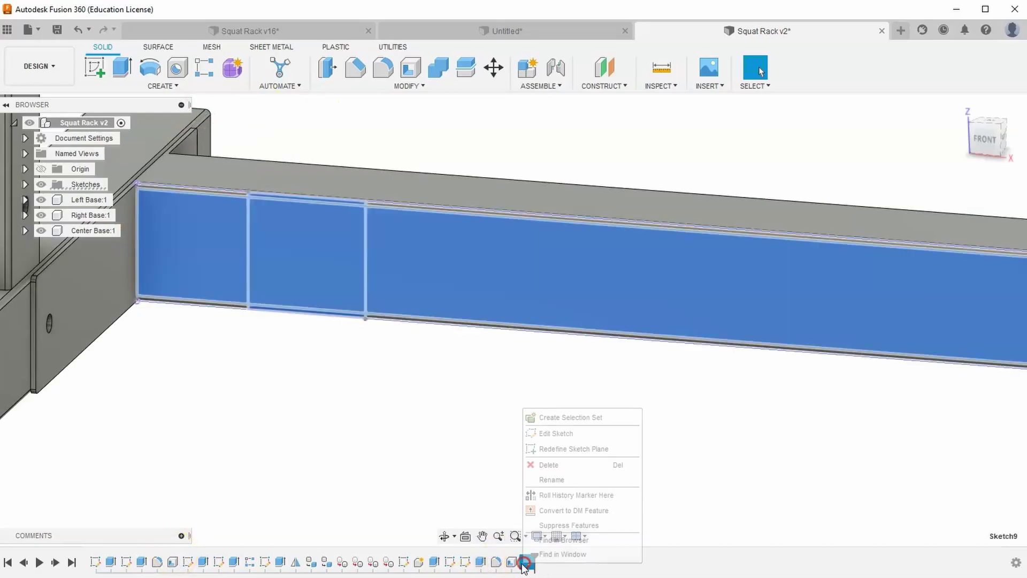
{"action": "left_click", "coordinate": [558, 433]}
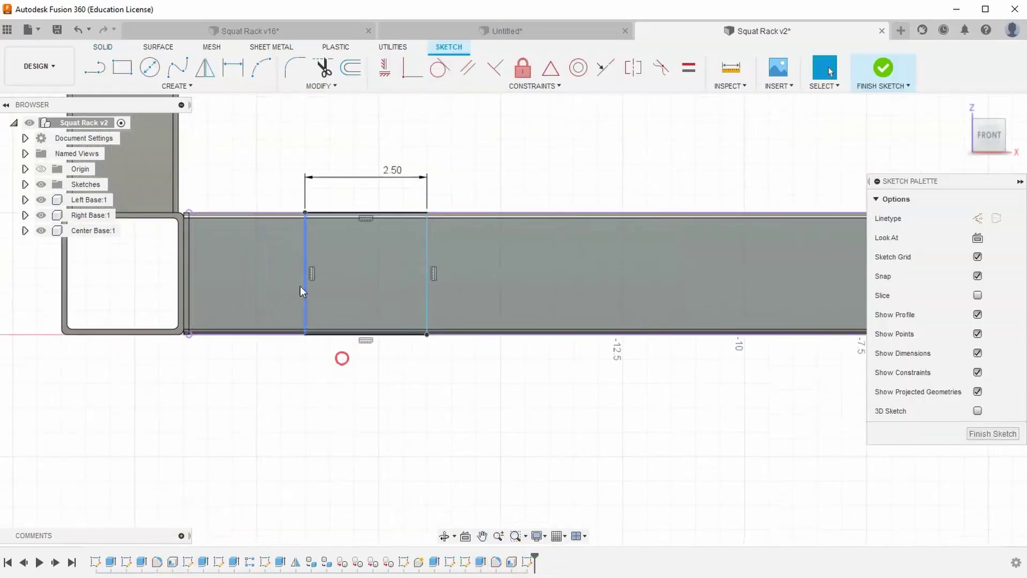
{"action": "left_click", "coordinate": [232, 69]}
{"action": "left_click", "coordinate": [321, 264]}
{"action": "left_click", "coordinate": [204, 262]}
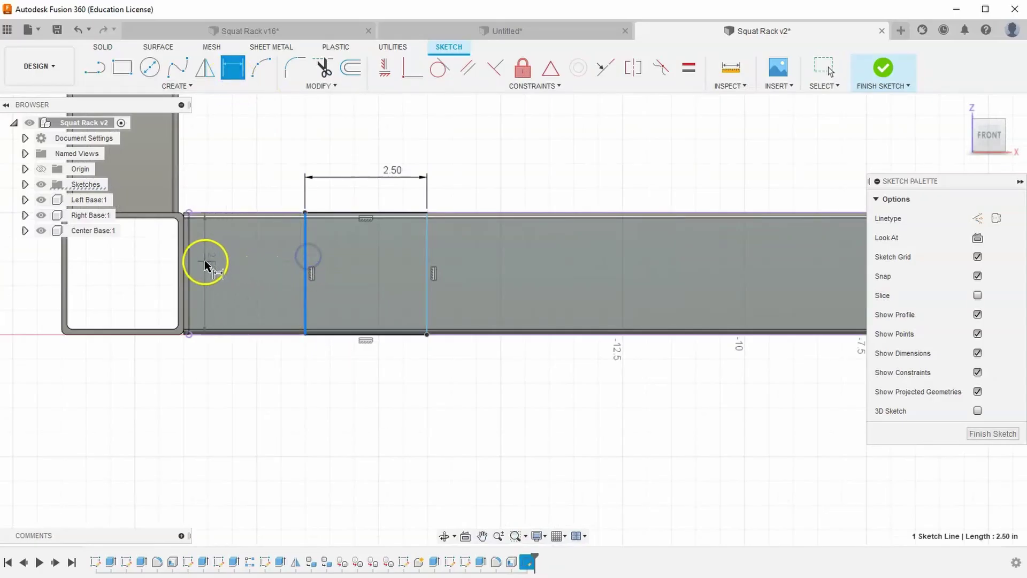
{"action": "left_click", "coordinate": [190, 262]}
{"action": "scroll", "coordinate": [190, 261], "scroll_direction": "up", "scroll_amount": 1}
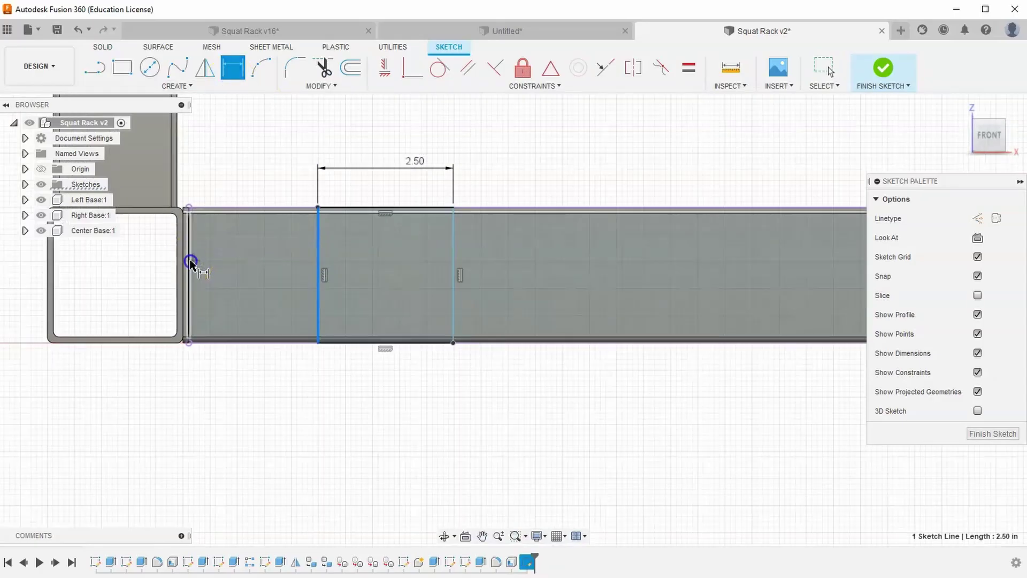
{"action": "left_click", "coordinate": [251, 163]}
{"action": "type", "text": "3"}
{"action": "key", "text": "Return"}
{"action": "left_click", "coordinate": [880, 75]}
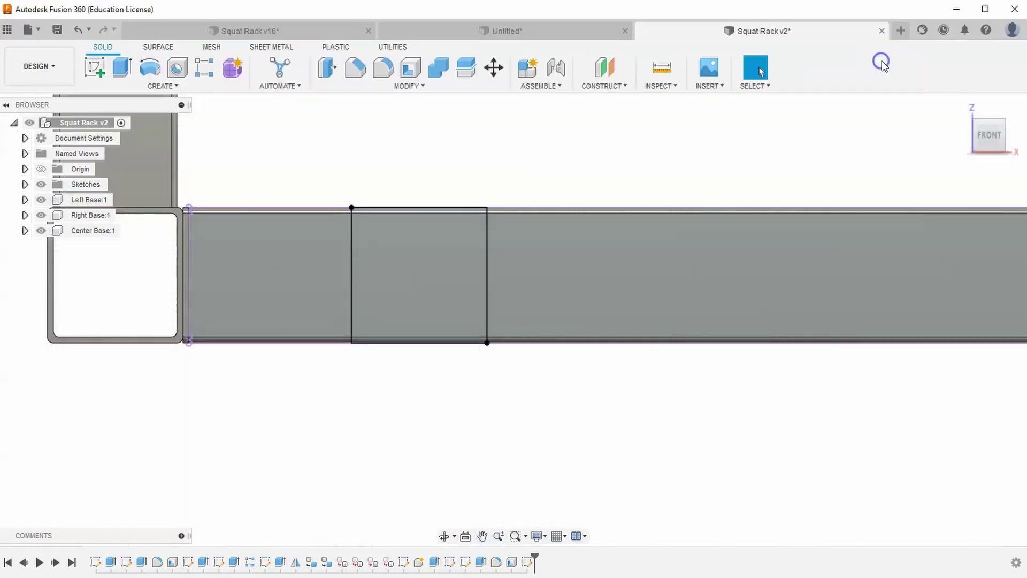
Step: Return to the Home view and make Sketch8 visible
{"action": "left_click", "coordinate": [962, 107]}
{"action": "scroll", "coordinate": [554, 351], "scroll_direction": "up", "scroll_amount": 5}
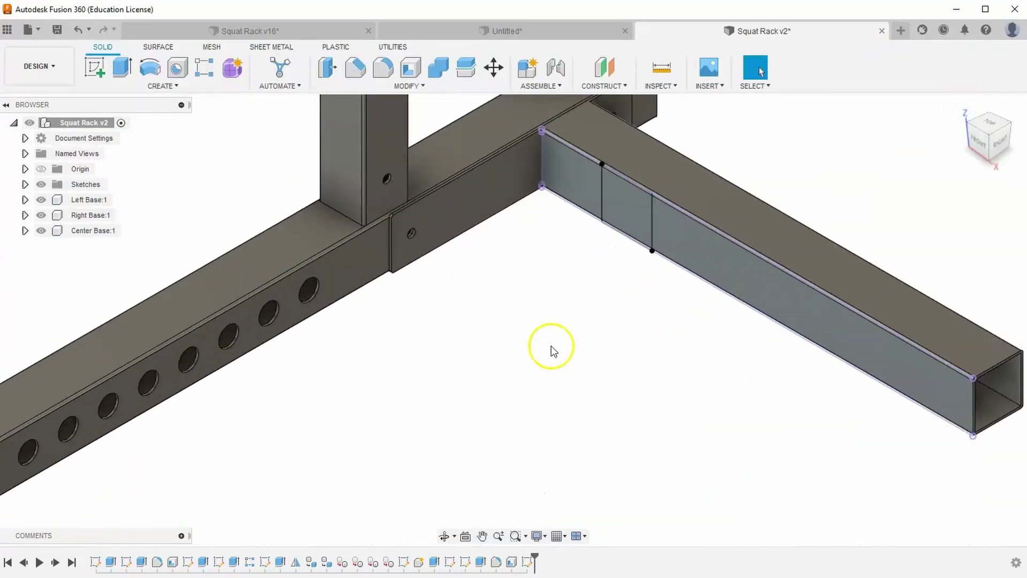
{"action": "left_click", "coordinate": [25, 184]}
{"action": "left_click", "coordinate": [52, 307]}
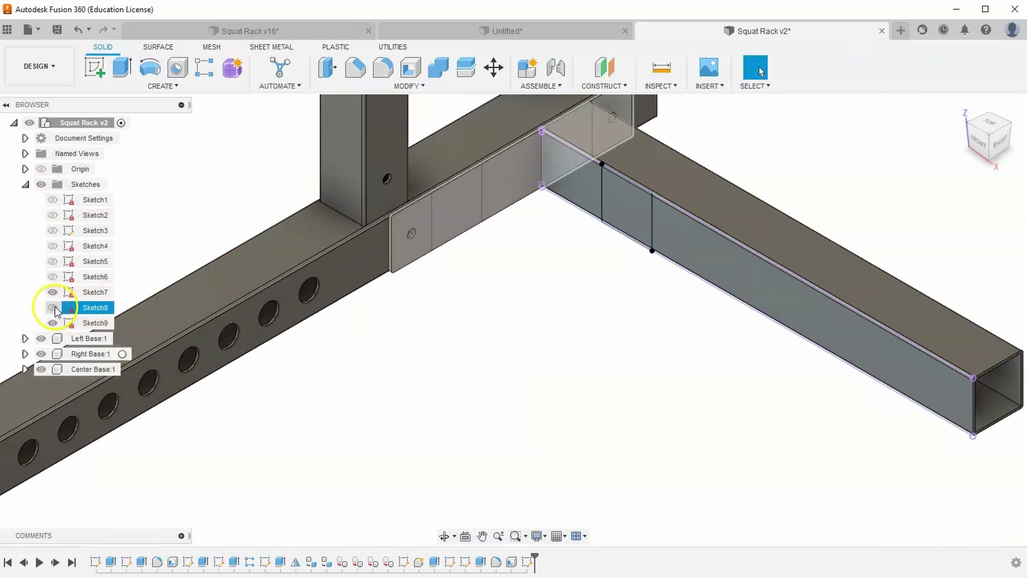
{"action": "left_click", "coordinate": [53, 309]}
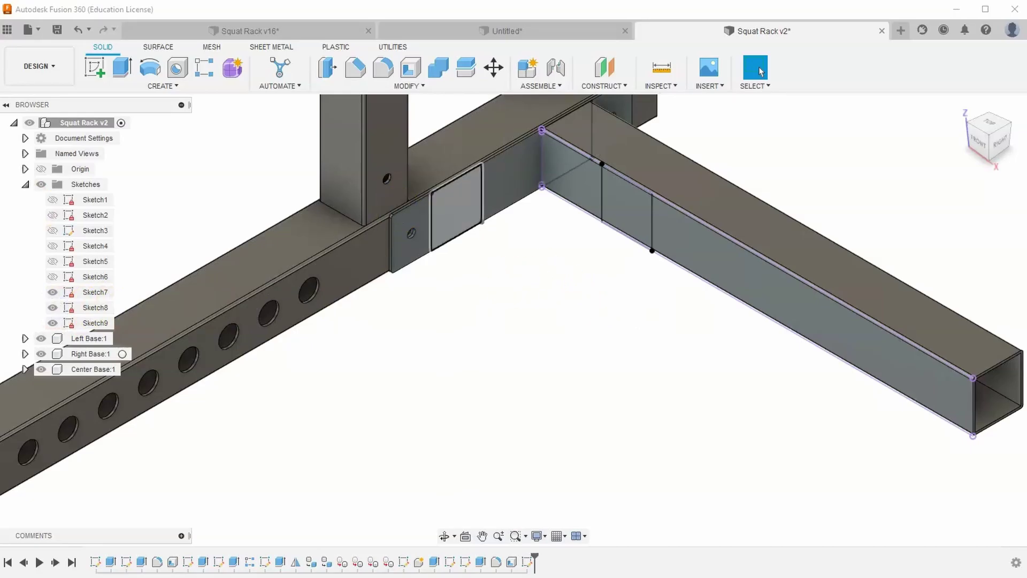
Step: Start a Loft and restrict the selection filters to Sketch Profiles only
{"action": "left_click", "coordinate": [159, 86]}
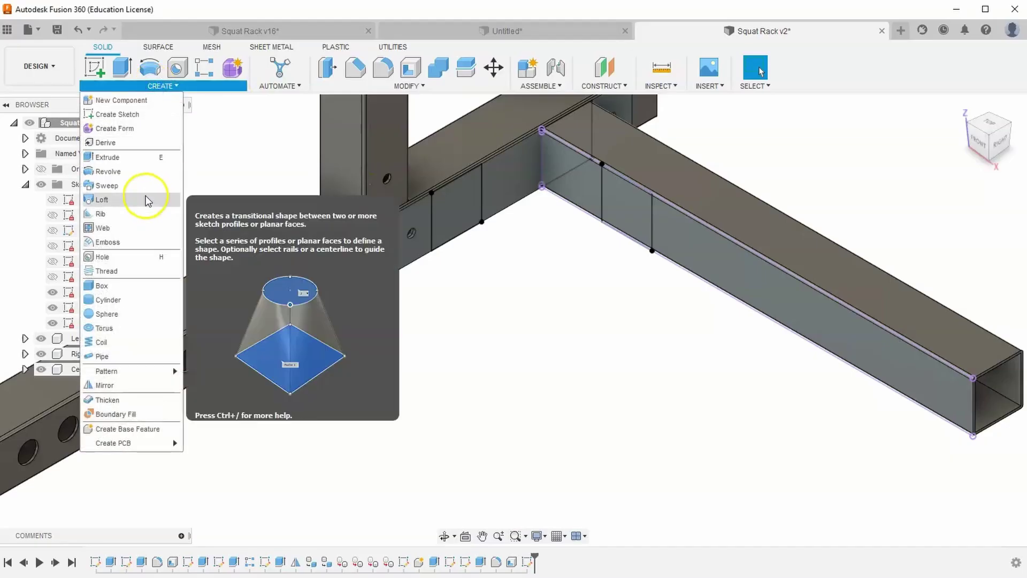
{"action": "left_click", "coordinate": [147, 200]}
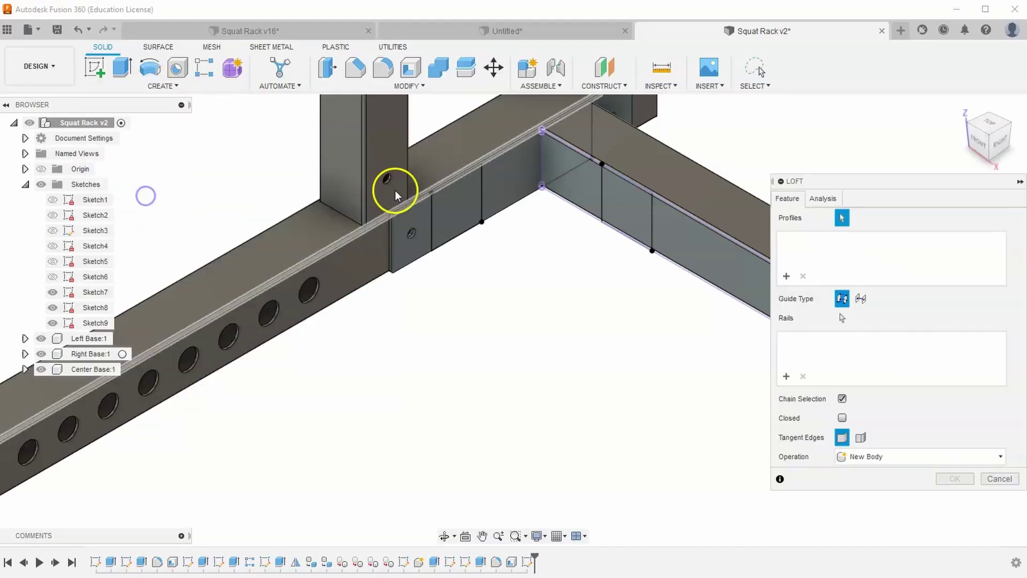
{"action": "left_click", "coordinate": [761, 90]}
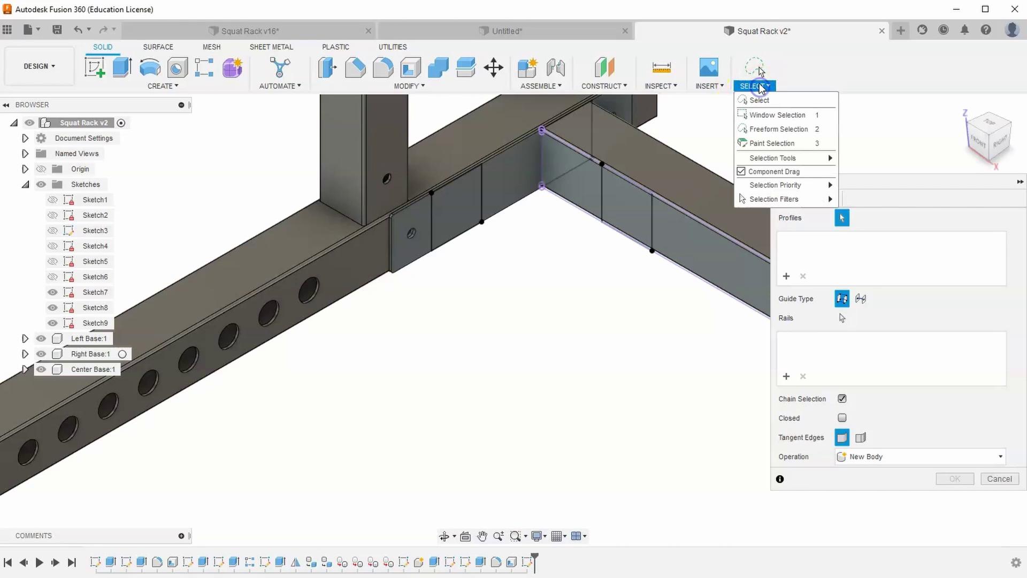
{"action": "left_click", "coordinate": [793, 127]}
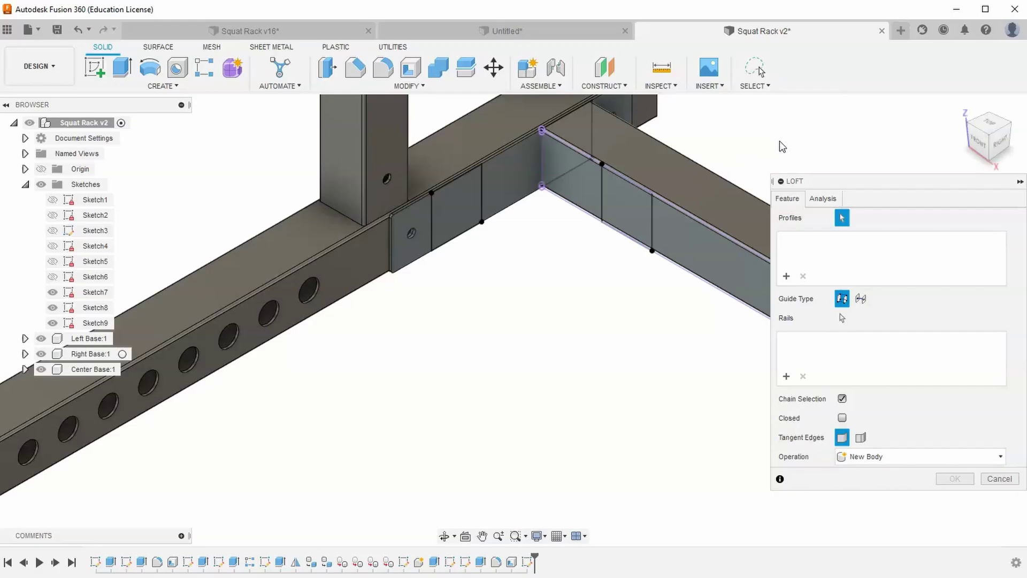
{"action": "left_click", "coordinate": [756, 84]}
{"action": "left_click", "coordinate": [763, 122]}
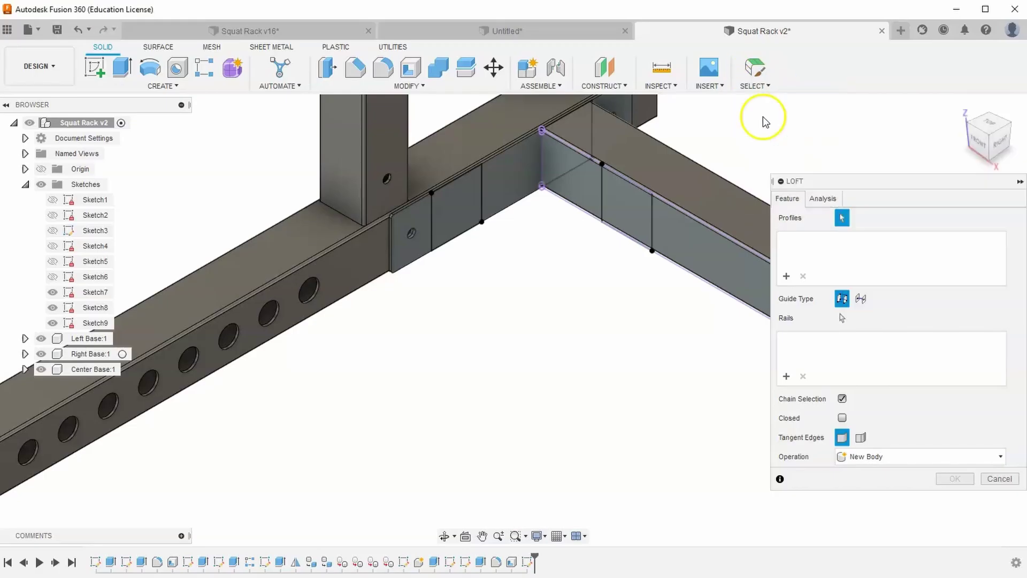
{"action": "left_click", "coordinate": [760, 87]}
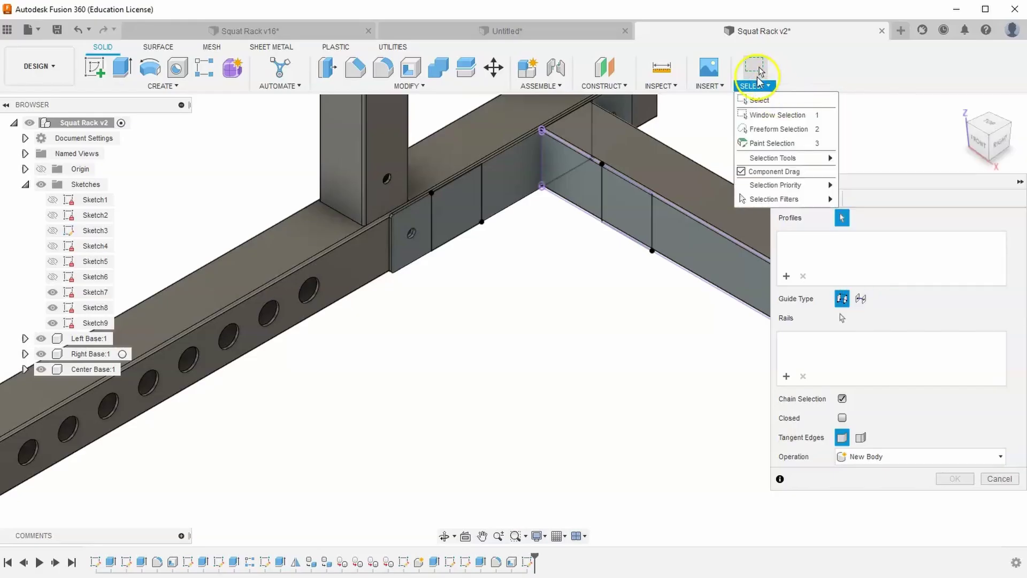
{"action": "left_click", "coordinate": [760, 86]}
{"action": "left_click", "coordinate": [754, 85]}
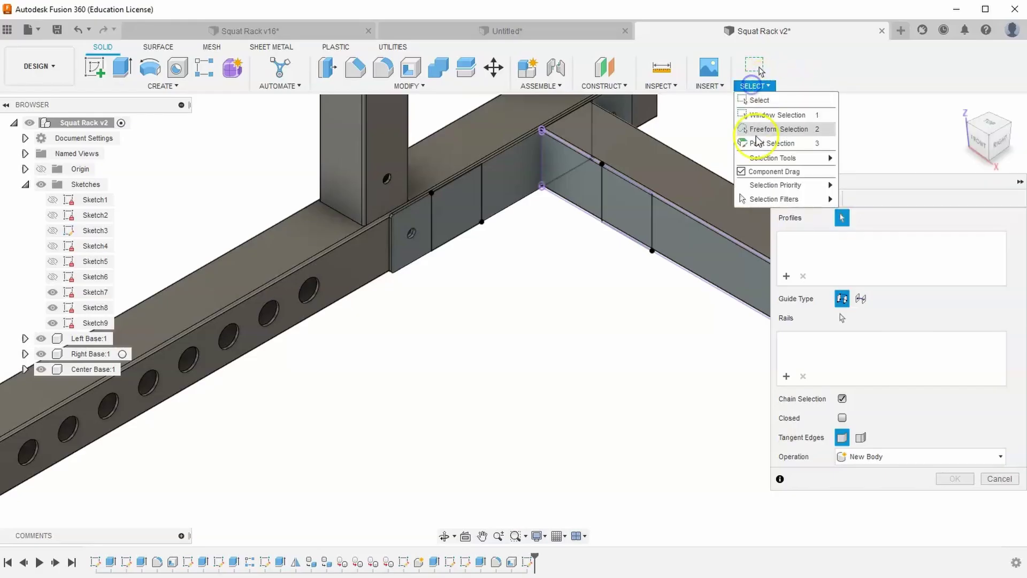
{"action": "mouse_move", "coordinate": [790, 203]}
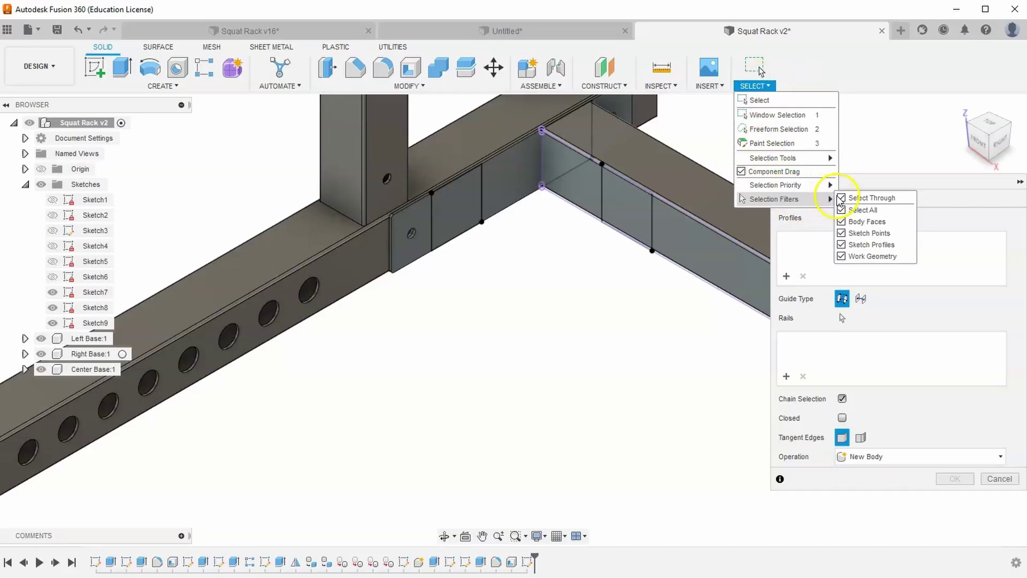
{"action": "left_click", "coordinate": [842, 210]}
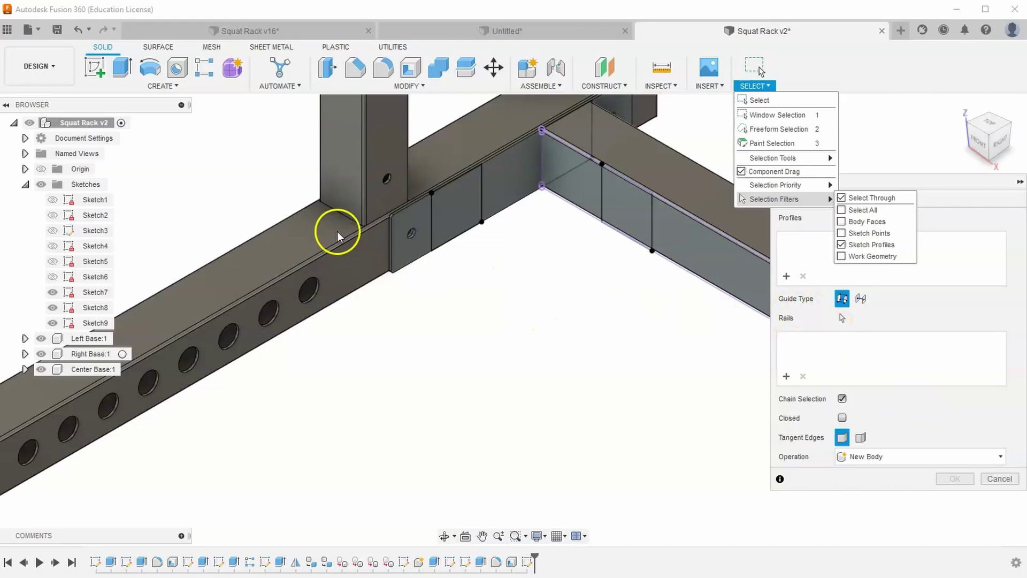
Step: Loft the base-rail square to the side-tube square as a New Body, then hide Sketch8
{"action": "left_click", "coordinate": [454, 208]}
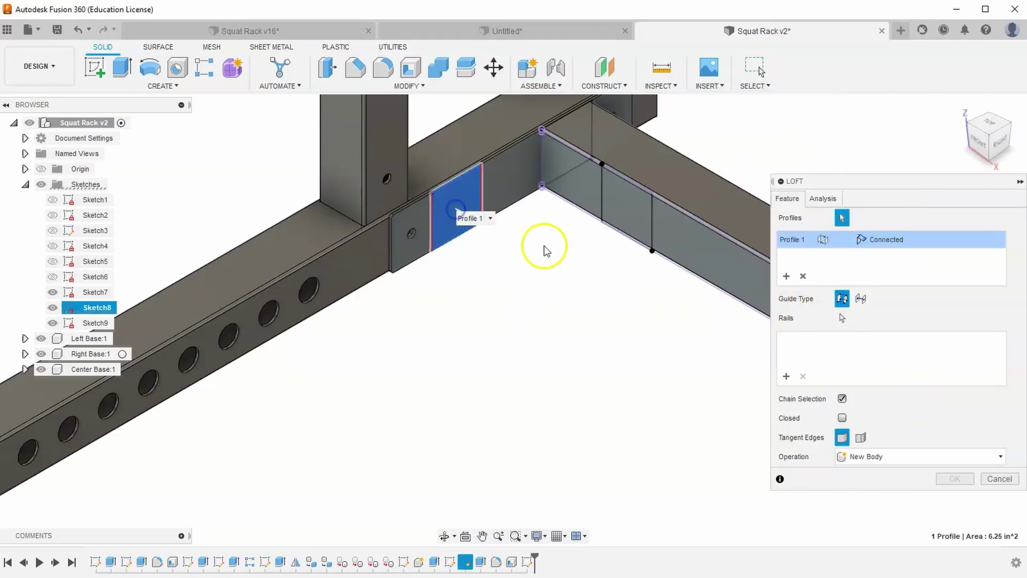
{"action": "left_click", "coordinate": [625, 204]}
{"action": "right_click", "coordinate": [542, 302]}
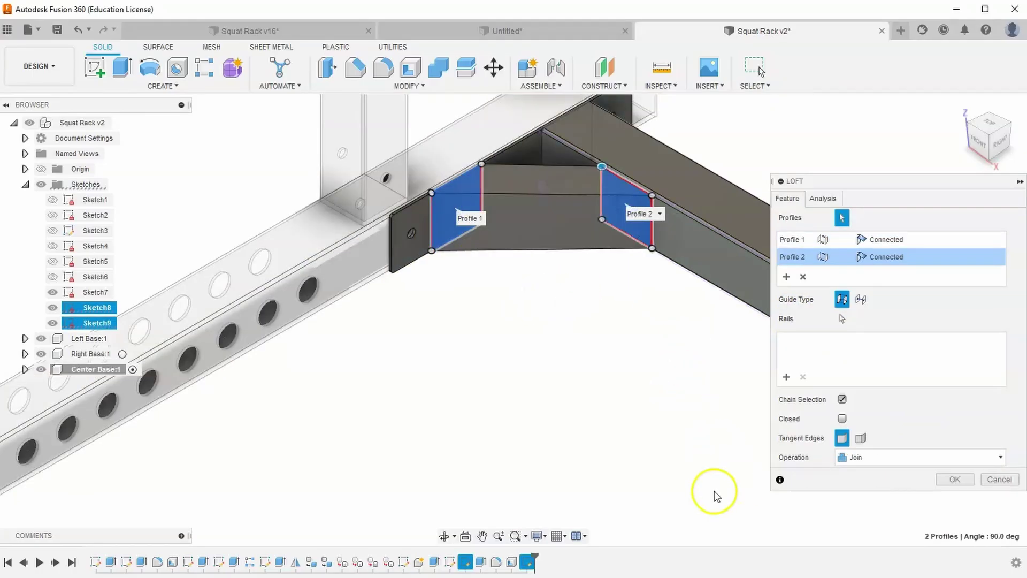
{"action": "left_click", "coordinate": [868, 463]}
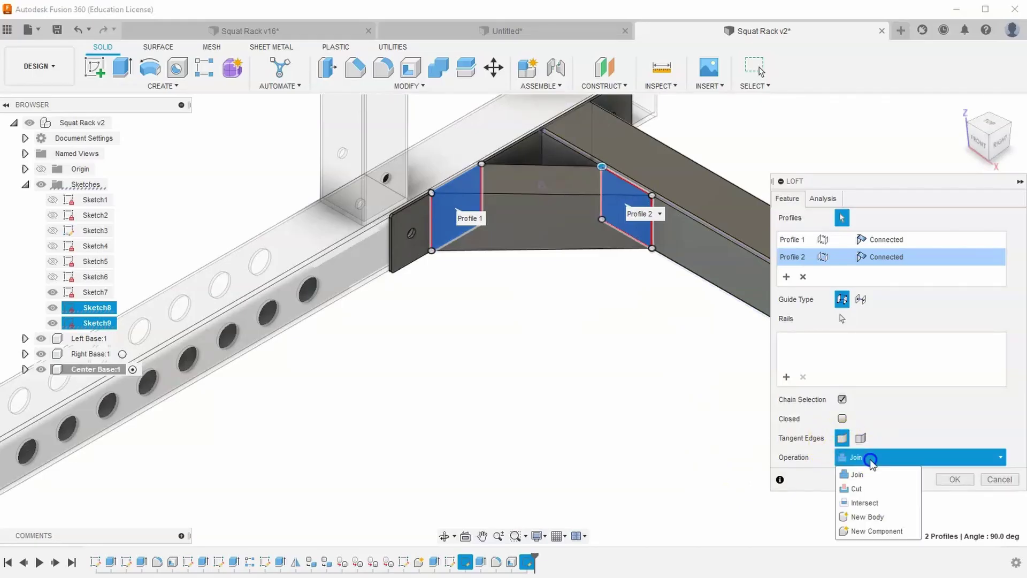
{"action": "left_click", "coordinate": [863, 518]}
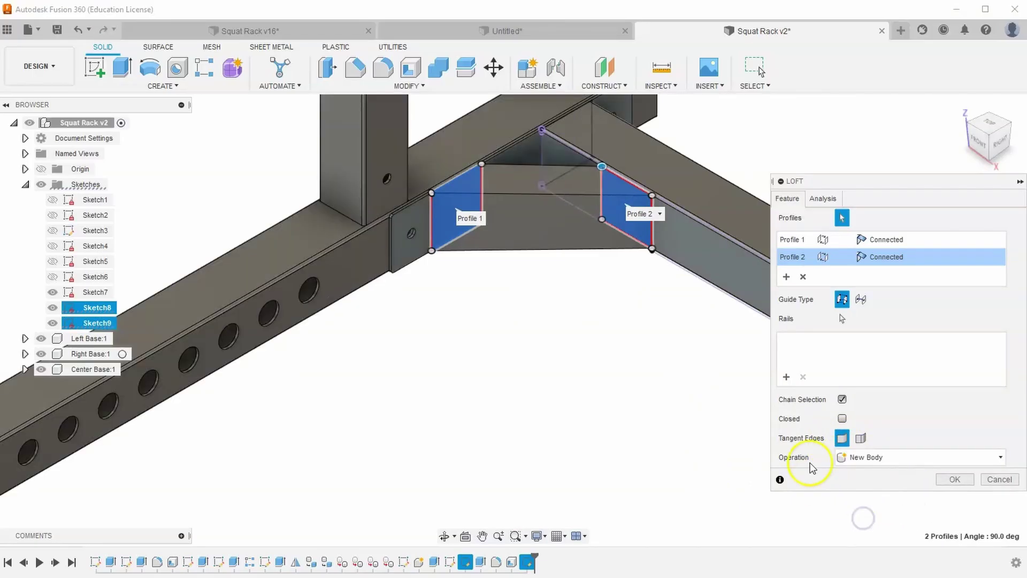
{"action": "left_click", "coordinate": [955, 478]}
{"action": "left_click", "coordinate": [54, 323]}
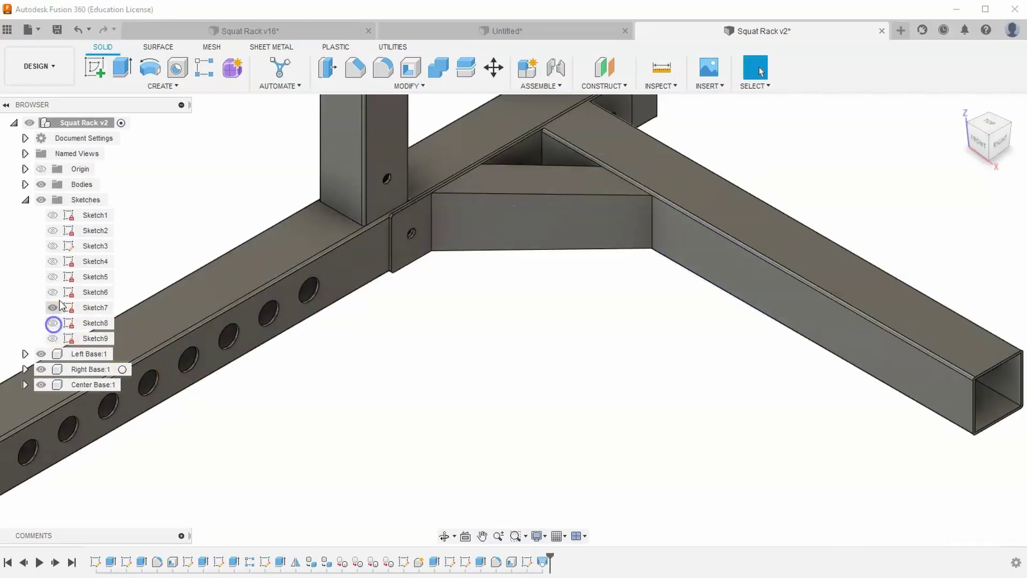
Step: Fillet the brace's front, top and underside edges with a 7/64 in radius
{"action": "left_click", "coordinate": [383, 69]}
{"action": "left_click", "coordinate": [548, 250]}
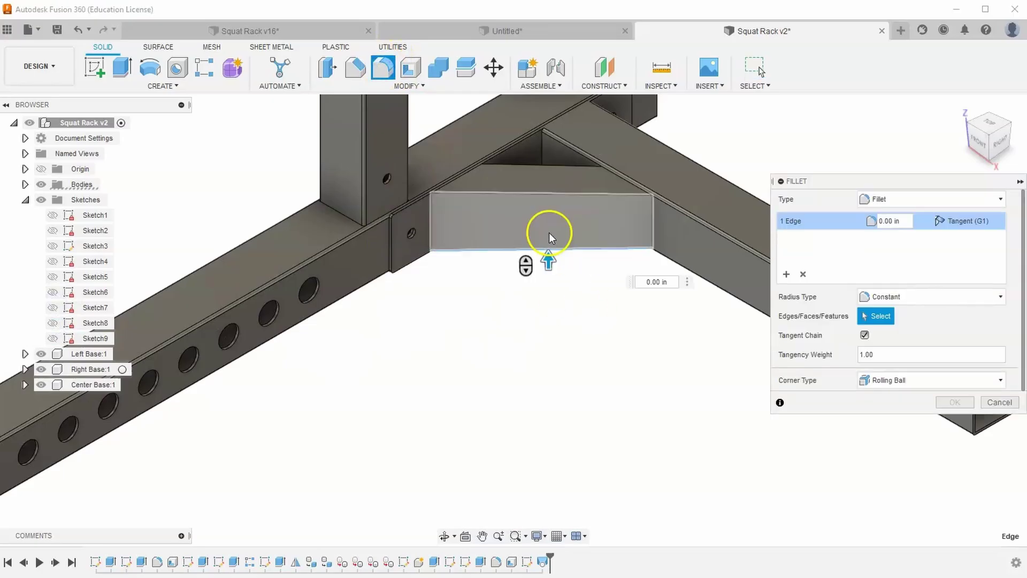
{"action": "left_click", "coordinate": [545, 194]}
{"action": "left_click", "coordinate": [545, 169]}
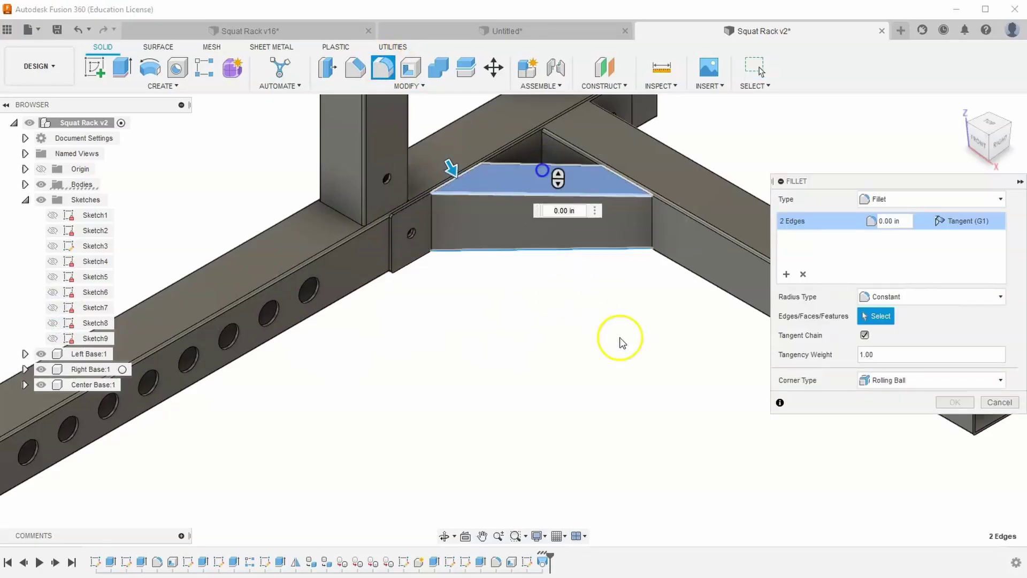
{"action": "left_click_drag", "start_coordinate": [992, 120], "coordinate": [823, 86]}
{"action": "middle_click_drag", "start_coordinate": [719, 251], "coordinate": [658, 371]}
{"action": "scroll", "coordinate": [631, 348], "scroll_direction": "up", "scroll_amount": 5}
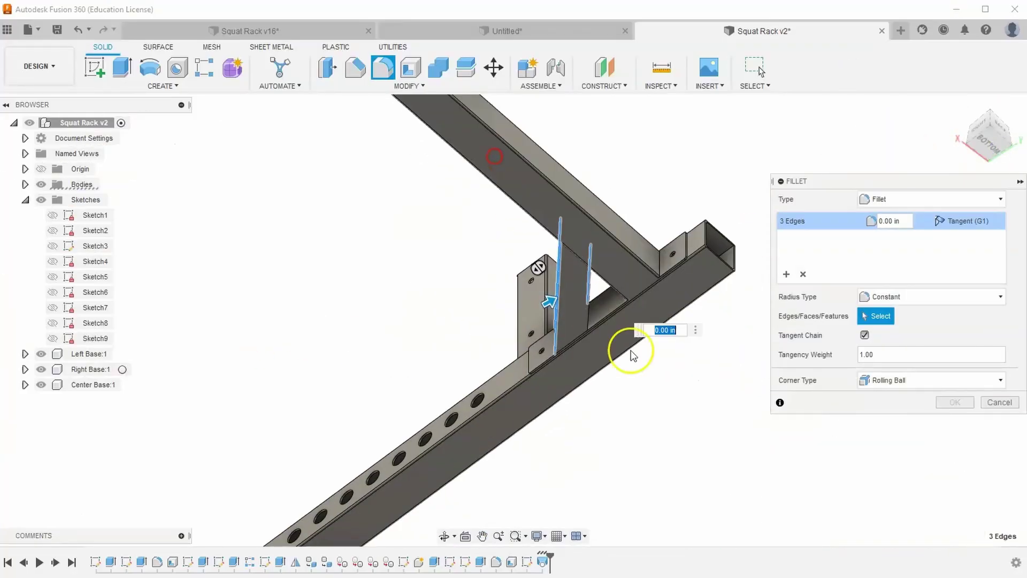
{"action": "left_click", "coordinate": [564, 263]}
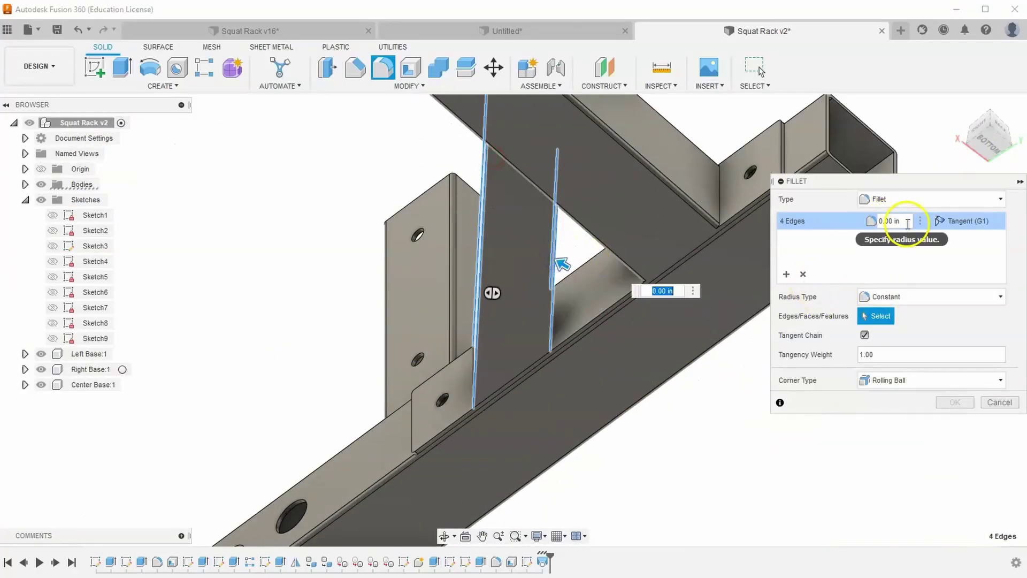
{"action": "left_click", "coordinate": [850, 219]}
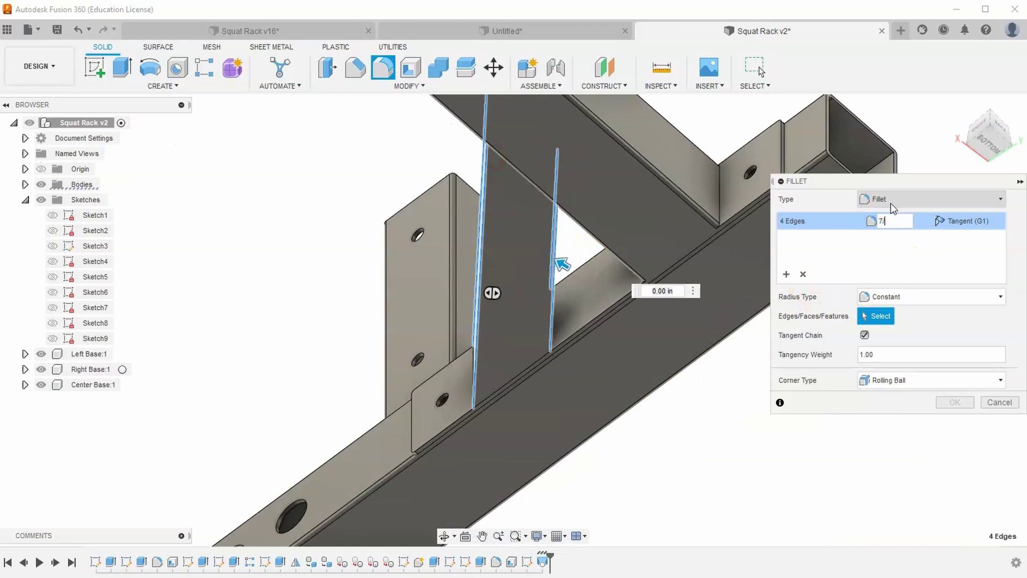
{"action": "type", "text": "7/64"}
{"action": "key", "text": "Return"}
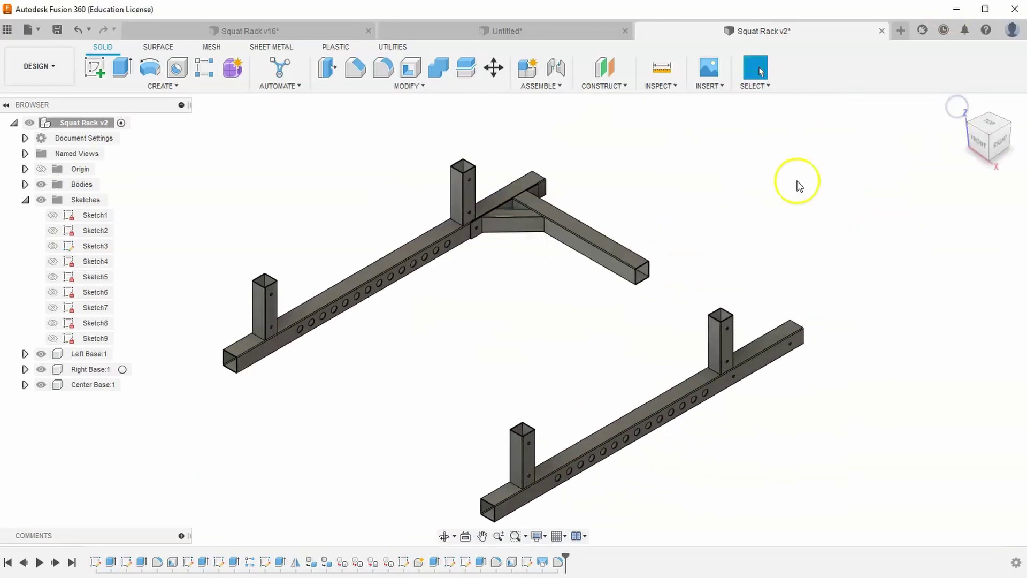
{"action": "scroll", "coordinate": [536, 229], "scroll_direction": "up", "scroll_amount": 5}
{"action": "scroll", "coordinate": [536, 229], "scroll_direction": "up", "scroll_amount": 3}
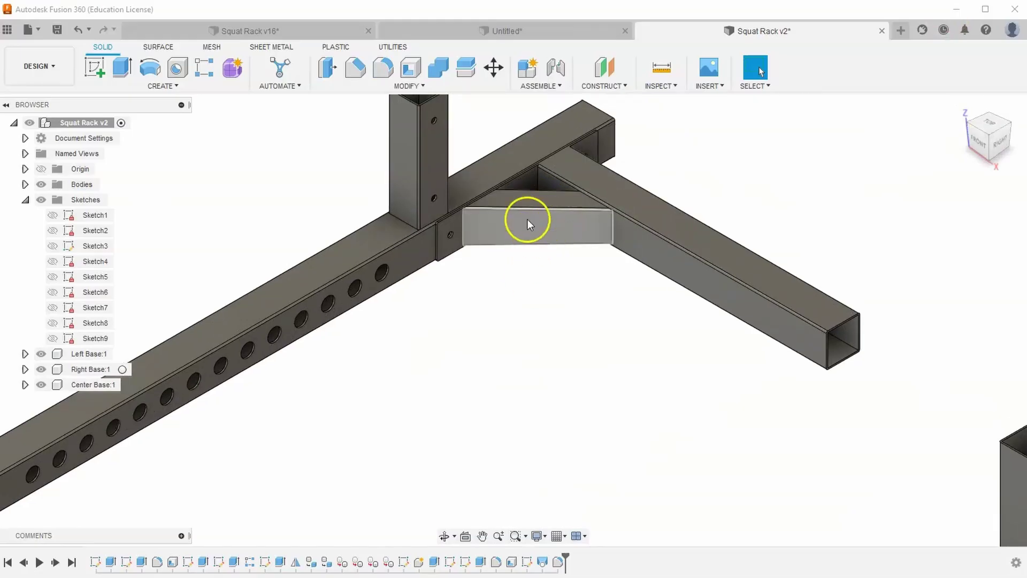
Step: With Shell started, hide Left Base:1 and Center Base:1's Body1 so only the gusset shows
{"action": "left_click", "coordinate": [410, 68]}
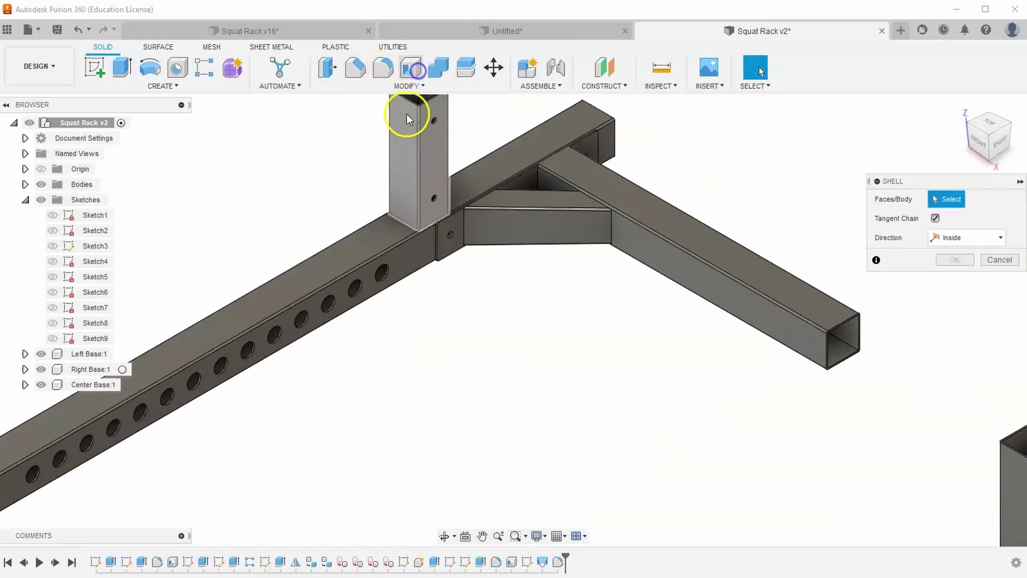
{"action": "left_click", "coordinate": [992, 117]}
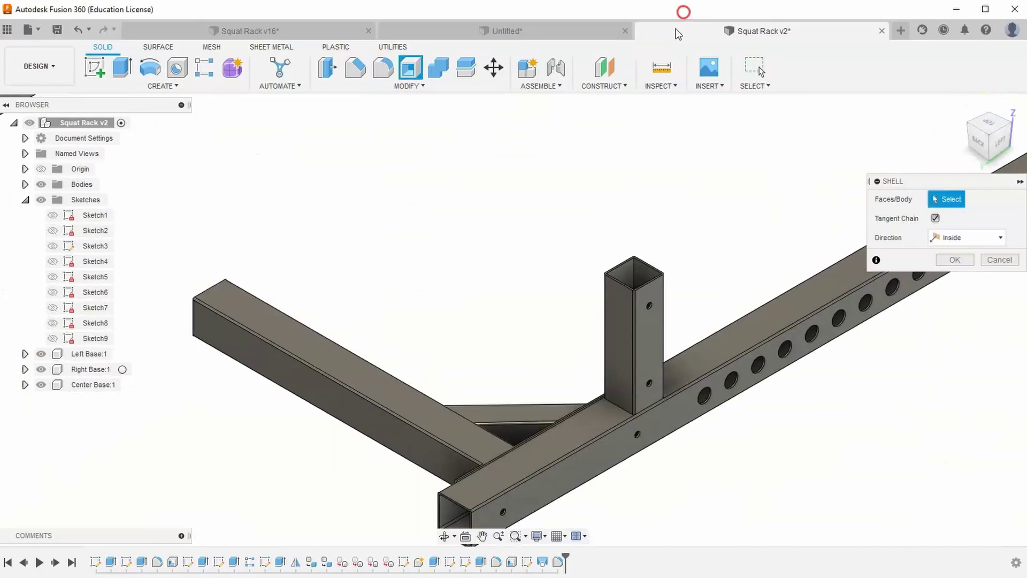
{"action": "middle_click_drag", "start_coordinate": [454, 382], "coordinate": [529, 204]}
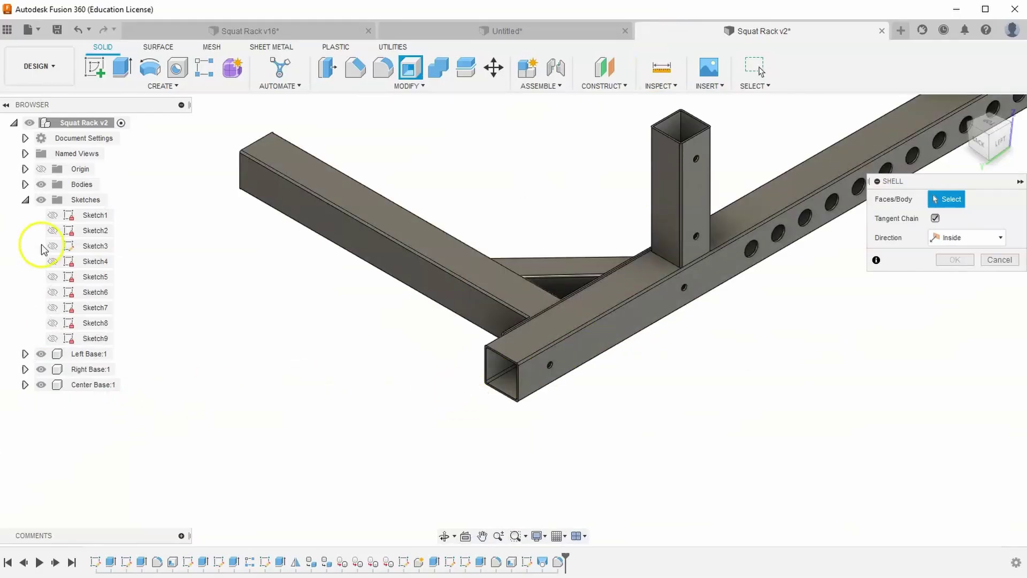
{"action": "left_click", "coordinate": [41, 355]}
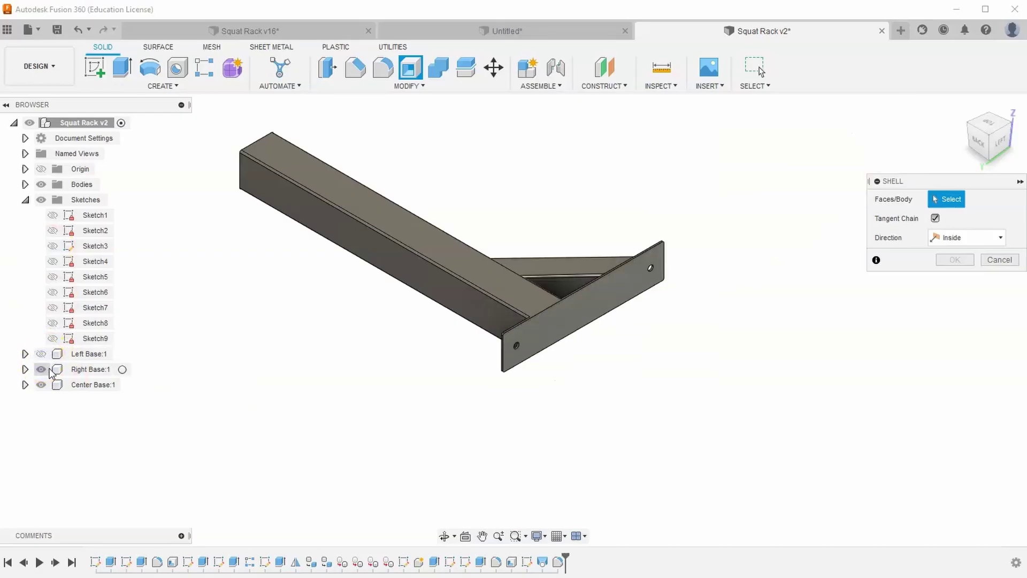
{"action": "left_click", "coordinate": [25, 385]}
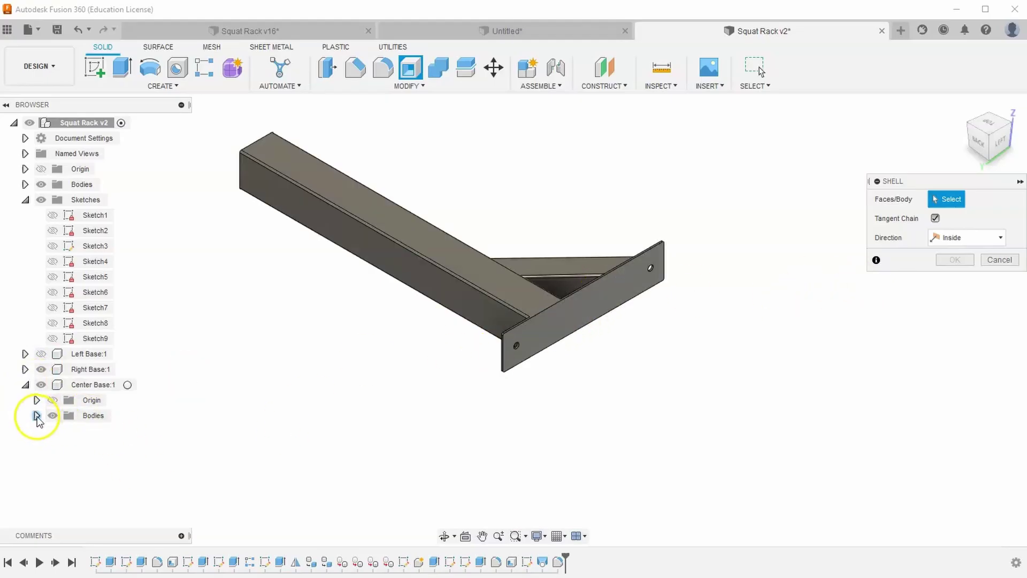
{"action": "left_click", "coordinate": [37, 415]}
{"action": "left_click", "coordinate": [64, 431]}
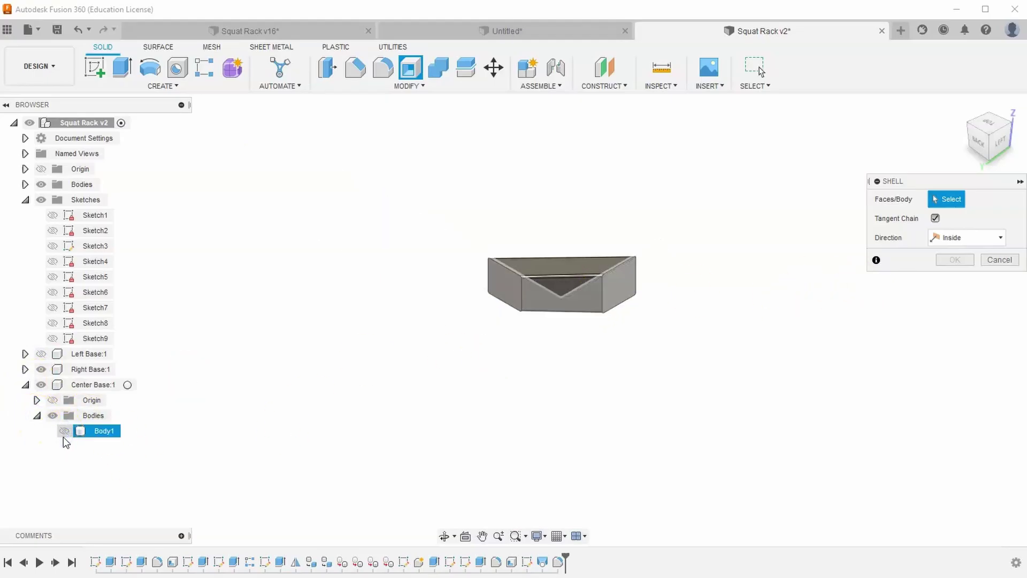
{"action": "left_click", "coordinate": [64, 432]}
{"action": "left_click", "coordinate": [64, 433]}
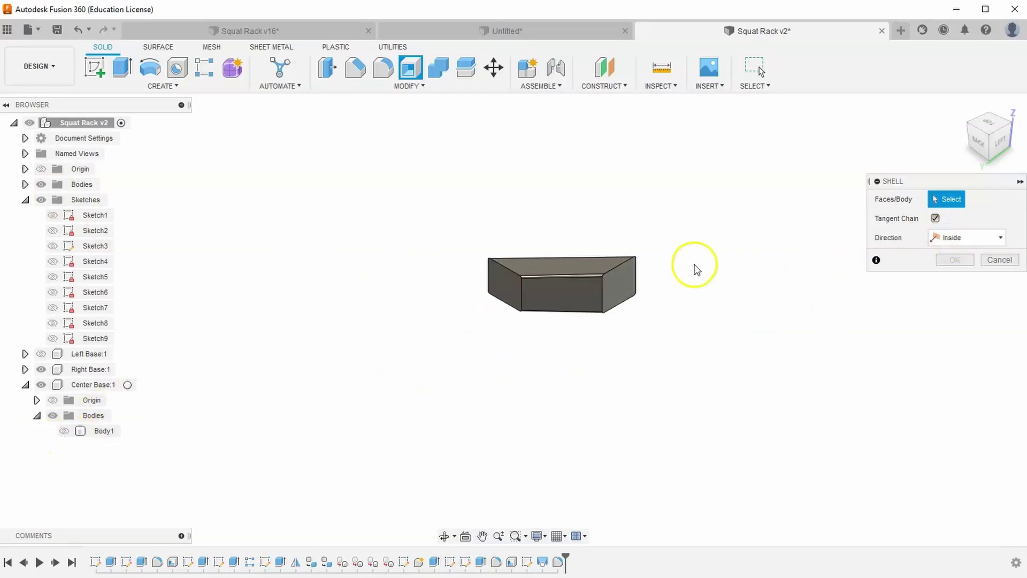
Step: Remove both angled end faces of the gusset and shell it 7/64 in thick
{"action": "left_click", "coordinate": [620, 286]}
{"action": "left_click", "coordinate": [512, 293]}
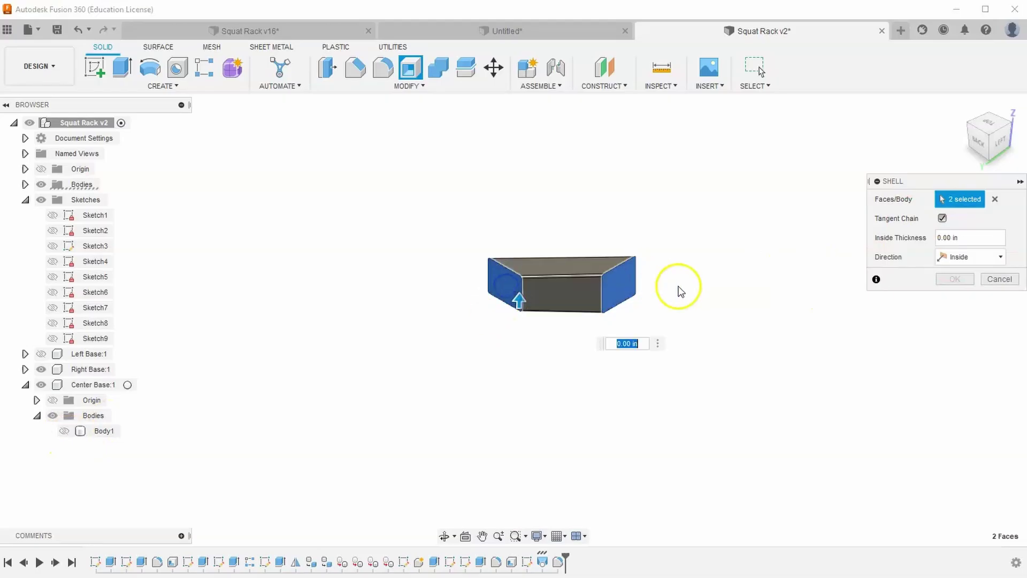
{"action": "left_click", "coordinate": [973, 242]}
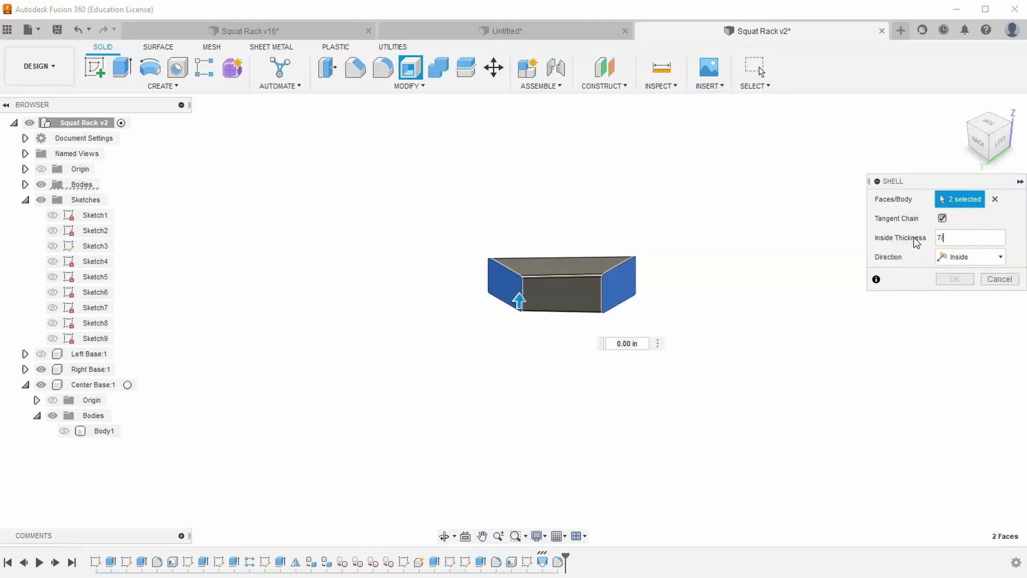
{"action": "key", "text": "Return"}
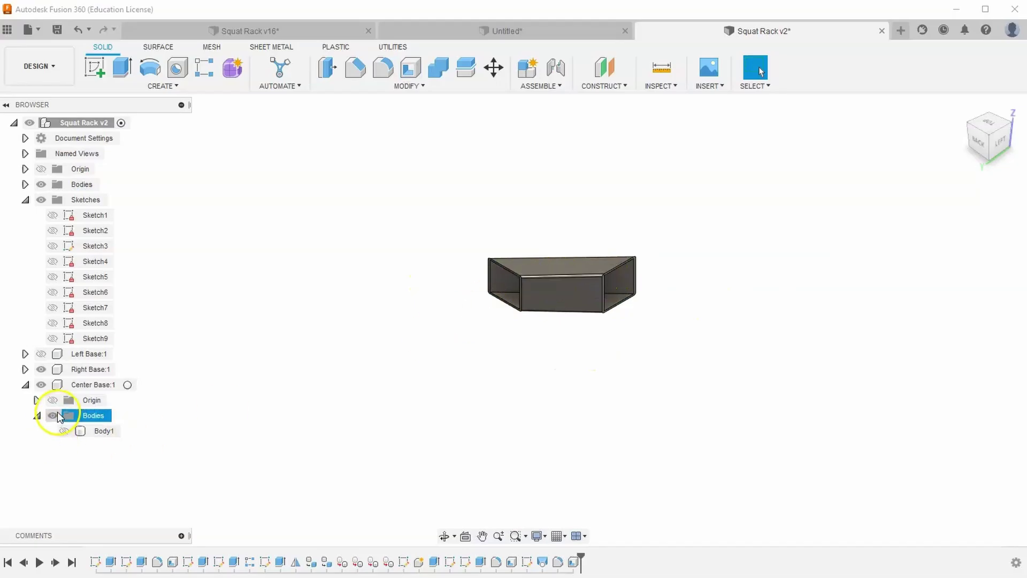
Step: Show the long beam Body1 again and move the gusset Body7 into Center Base:1 as Body2
{"action": "left_click", "coordinate": [63, 430]}
{"action": "left_click", "coordinate": [41, 185]}
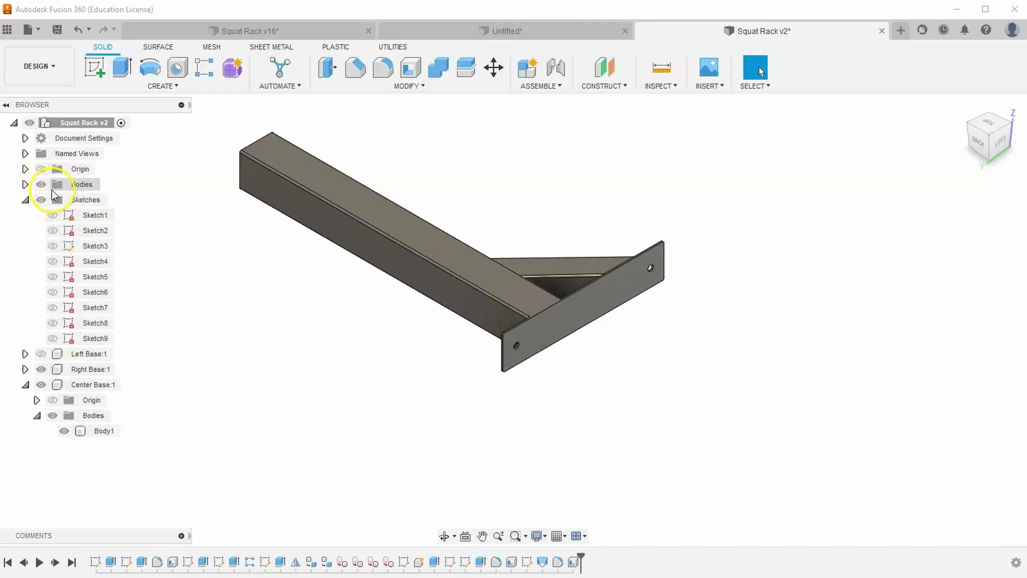
{"action": "left_click", "coordinate": [25, 184]}
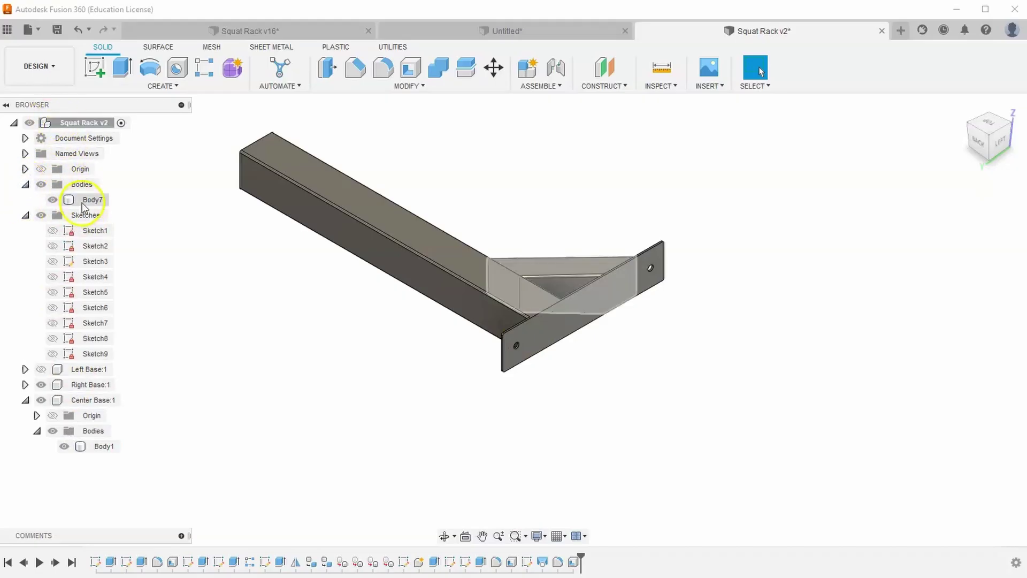
{"action": "left_click_drag", "start_coordinate": [82, 205], "coordinate": [89, 403]}
{"action": "left_click", "coordinate": [97, 432]}
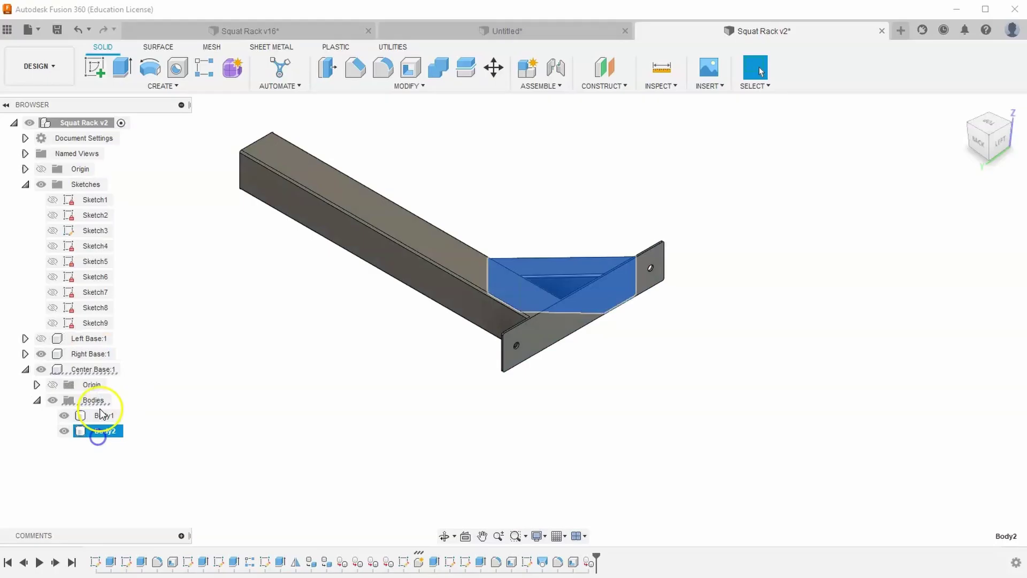
Step: Return to the home view of the rack and turn Left Base:1 back on
{"action": "left_click", "coordinate": [384, 386]}
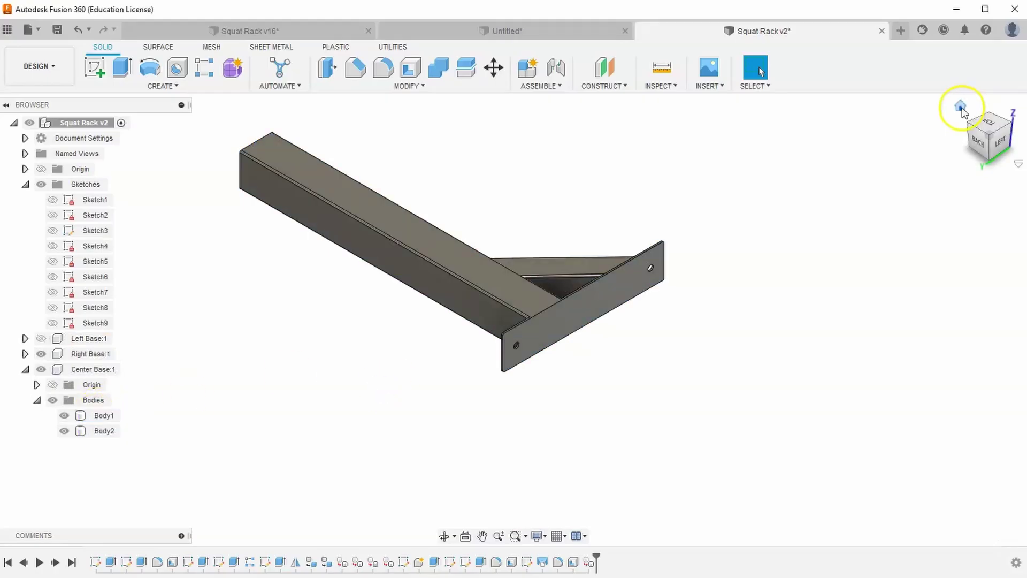
{"action": "left_click", "coordinate": [960, 108]}
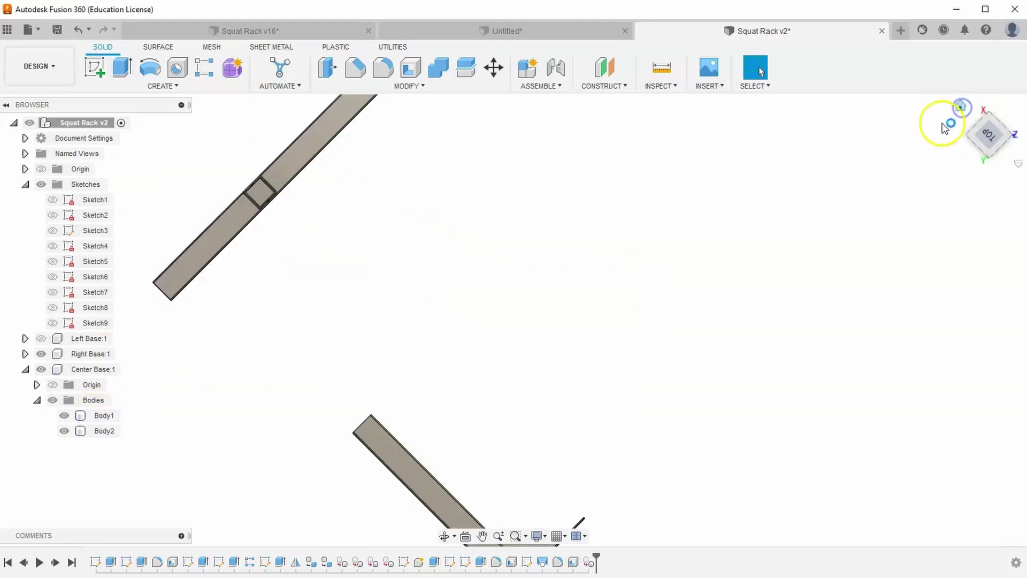
{"action": "left_click", "coordinate": [41, 338]}
Step: Start a body Mirror selecting the long beam Body1 and the gusset Body2
{"action": "middle_click_drag", "start_coordinate": [639, 316], "coordinate": [532, 282]}
{"action": "key", "text": "Escape"}
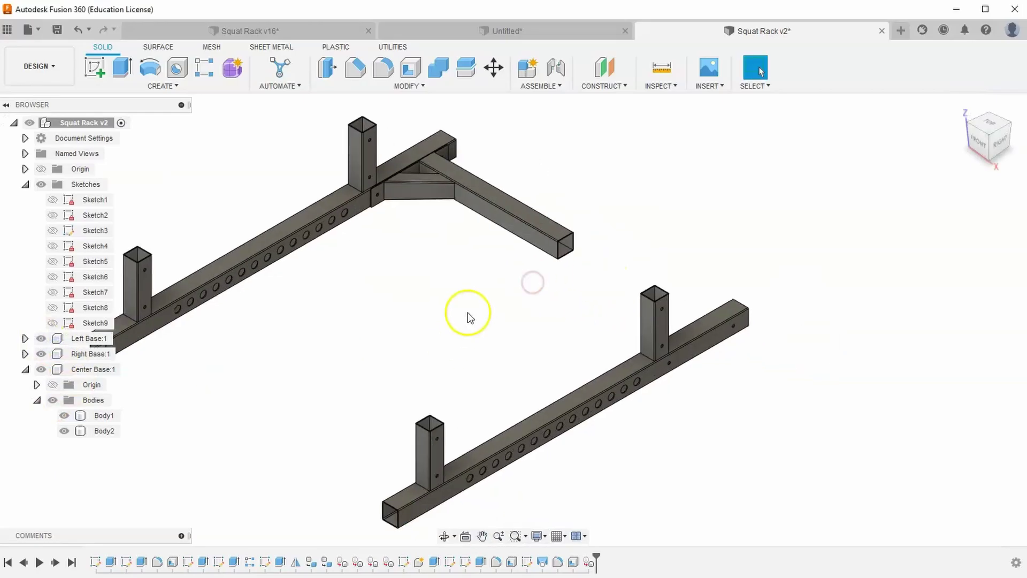
{"action": "scroll", "coordinate": [563, 295], "scroll_direction": "up", "scroll_amount": 5}
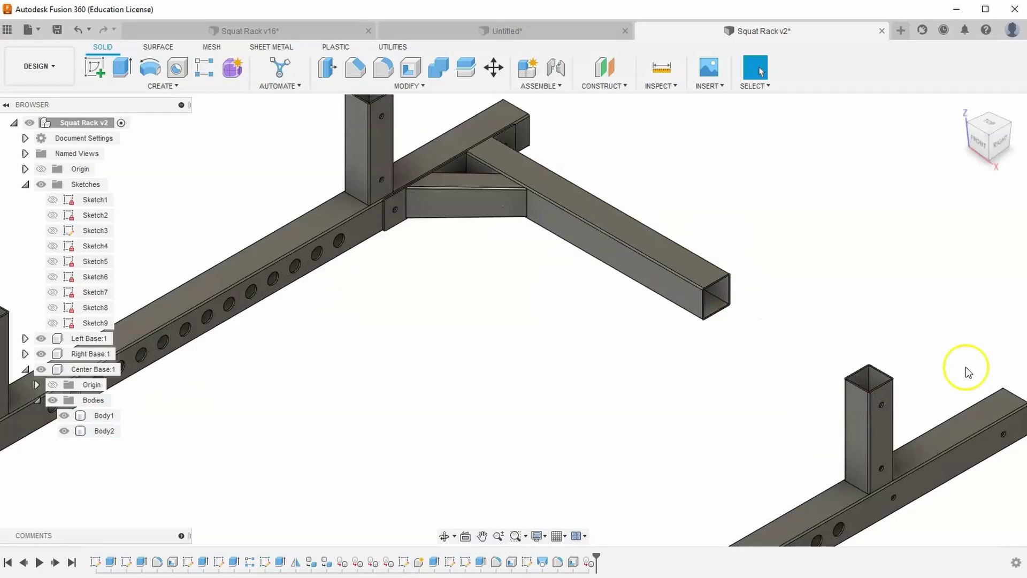
{"action": "left_click", "coordinate": [158, 92]}
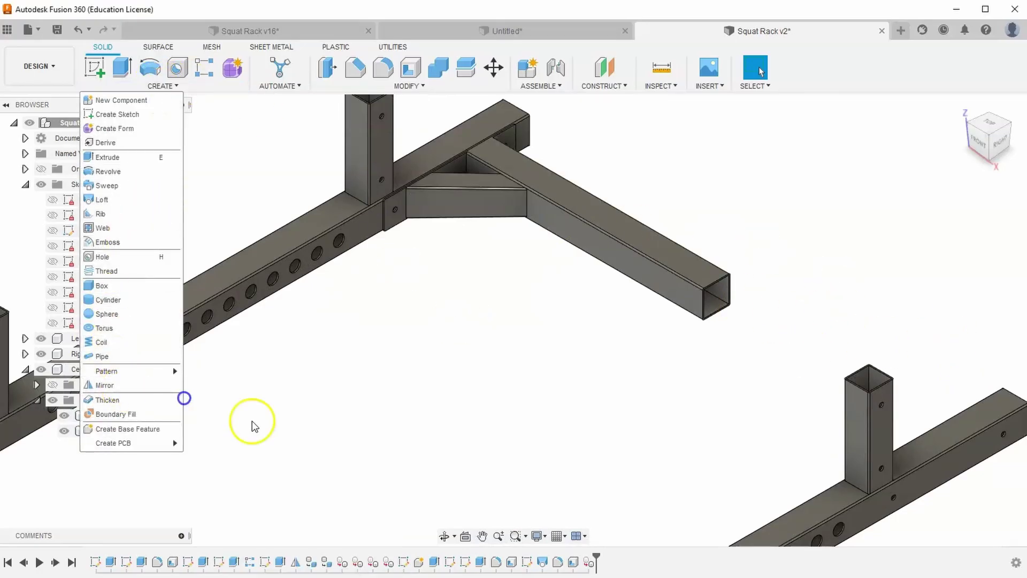
{"action": "left_click", "coordinate": [164, 384]}
{"action": "left_click", "coordinate": [982, 202]}
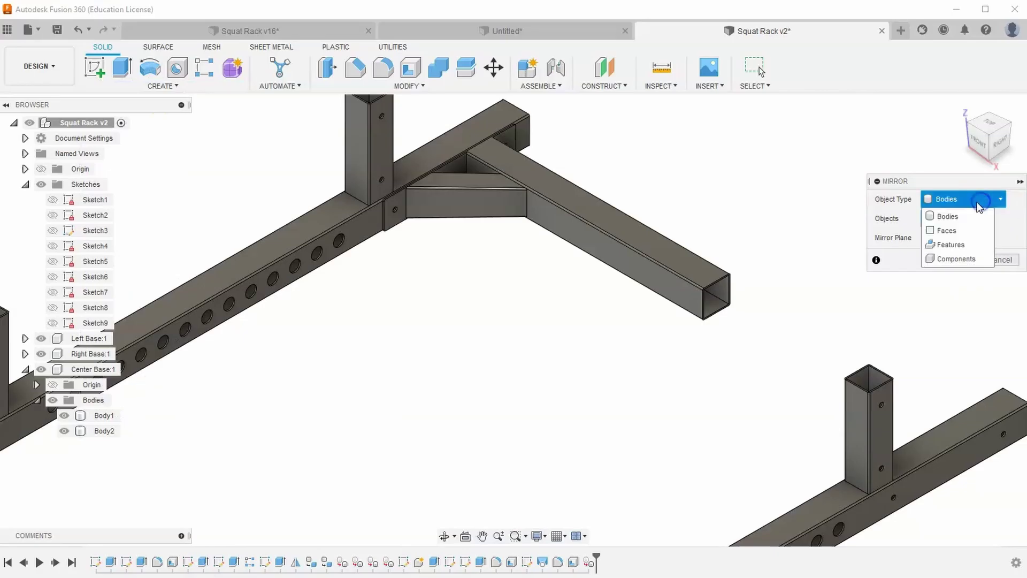
{"action": "left_click", "coordinate": [972, 204]}
{"action": "left_click", "coordinate": [603, 220]}
{"action": "left_click", "coordinate": [479, 199]}
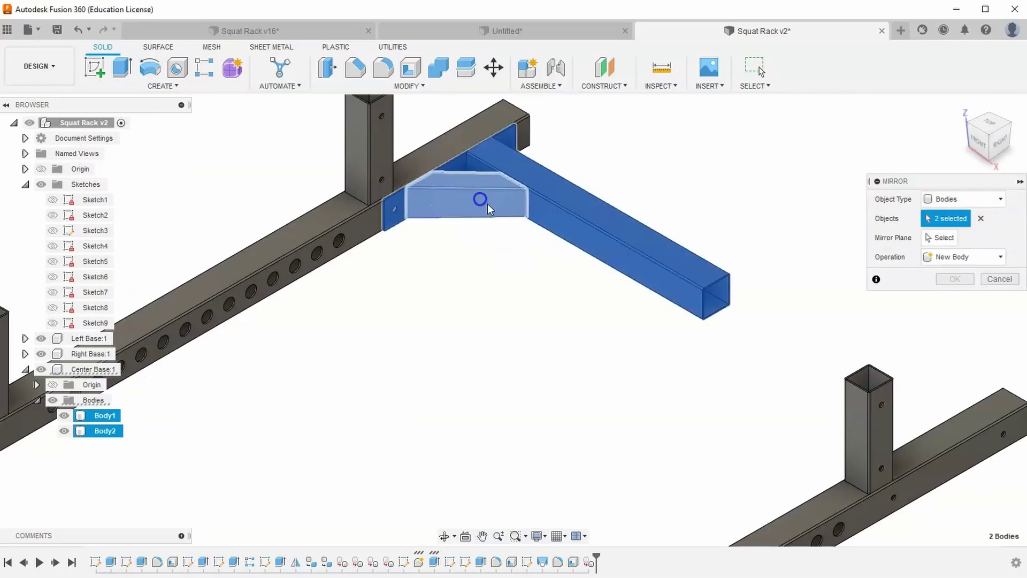
Step: Mirror them across the beam's end face as New Body, creating Body3 and Body4
{"action": "left_click", "coordinate": [940, 237]}
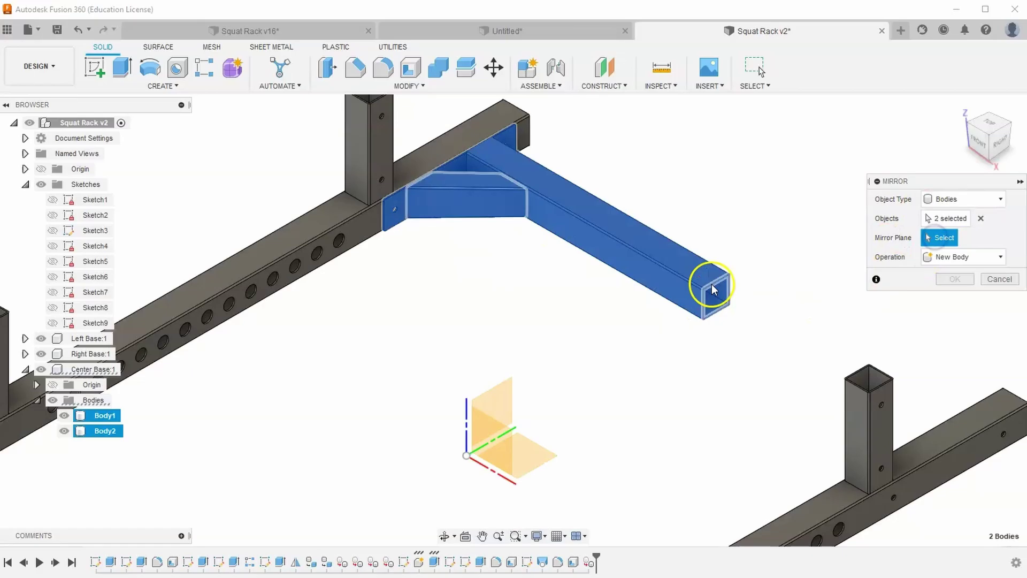
{"action": "scroll", "coordinate": [695, 300], "scroll_direction": "up", "scroll_amount": 5}
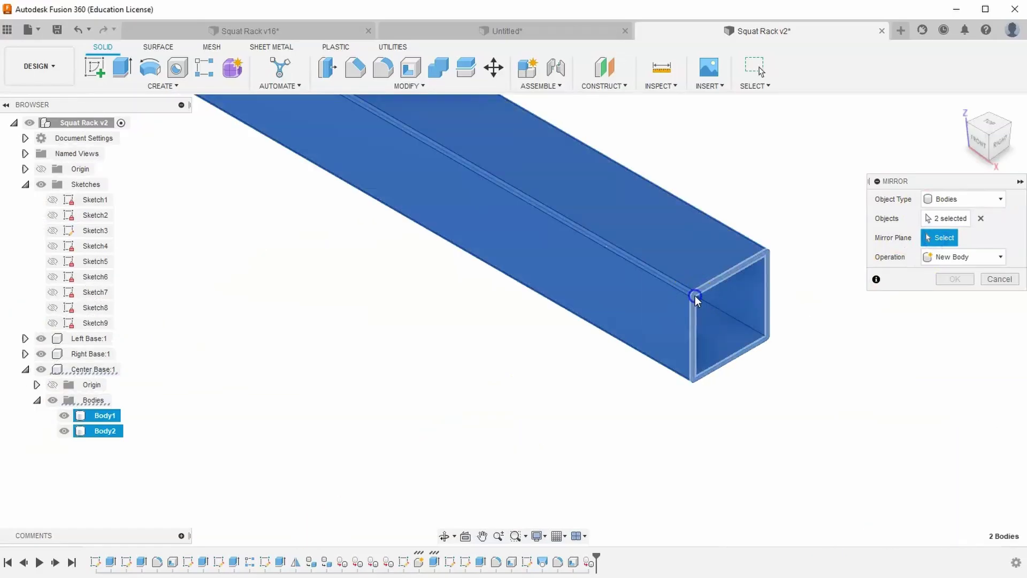
{"action": "left_click", "coordinate": [694, 295]}
{"action": "left_click", "coordinate": [958, 257]}
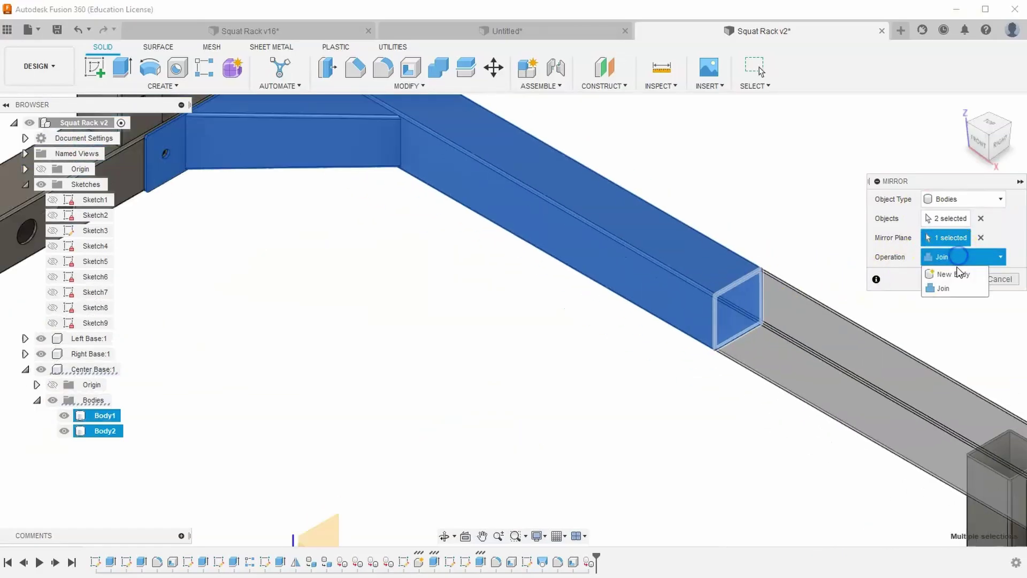
{"action": "left_click", "coordinate": [955, 274]}
{"action": "left_click", "coordinate": [954, 279]}
{"action": "scroll", "coordinate": [796, 268], "scroll_direction": "down", "scroll_amount": 10}
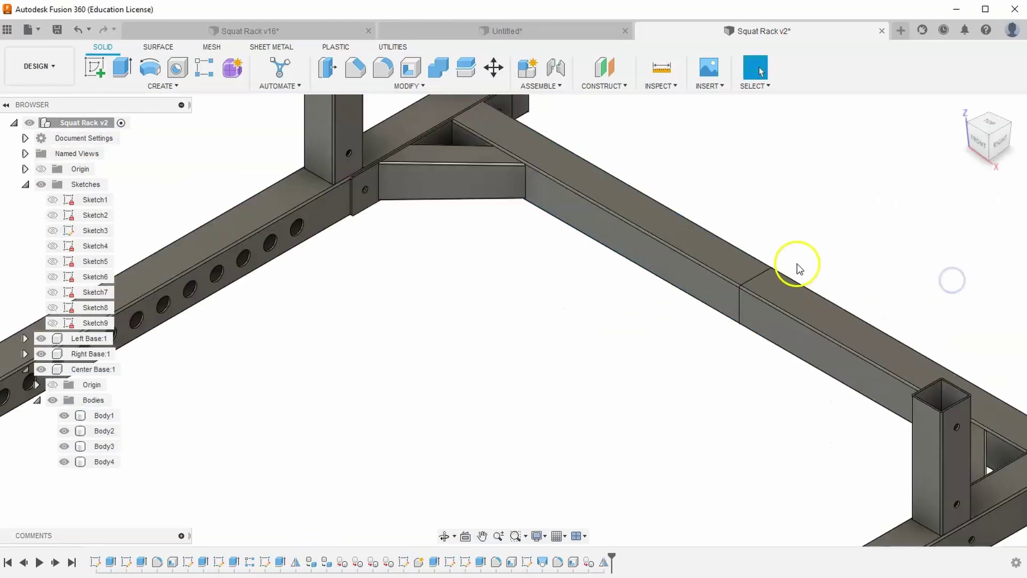
{"action": "left_click", "coordinate": [976, 124]}
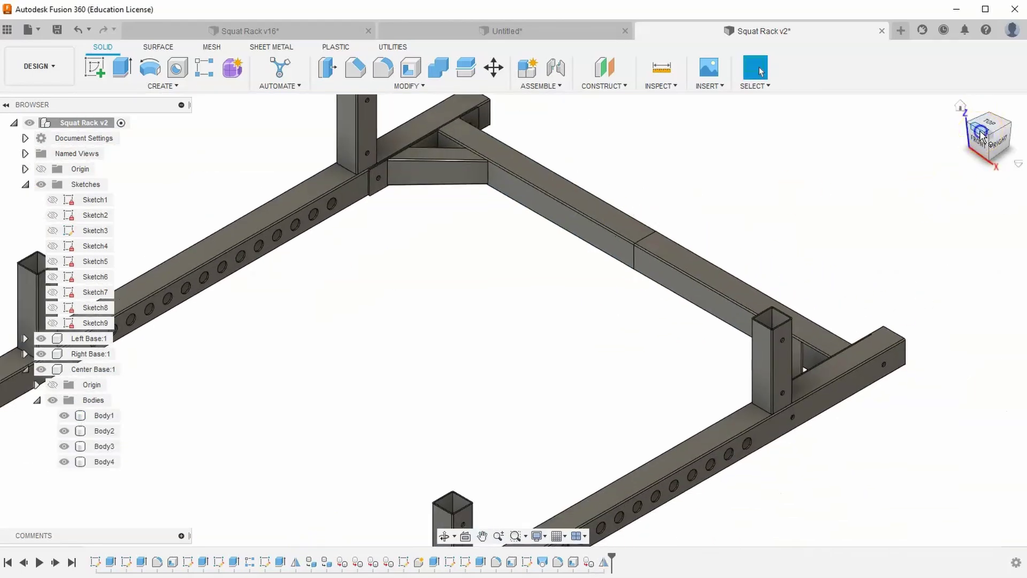
{"action": "middle_click_drag", "start_coordinate": [316, 256], "coordinate": [370, 293]}
{"action": "scroll", "coordinate": [790, 223], "scroll_direction": "up", "scroll_amount": 10}
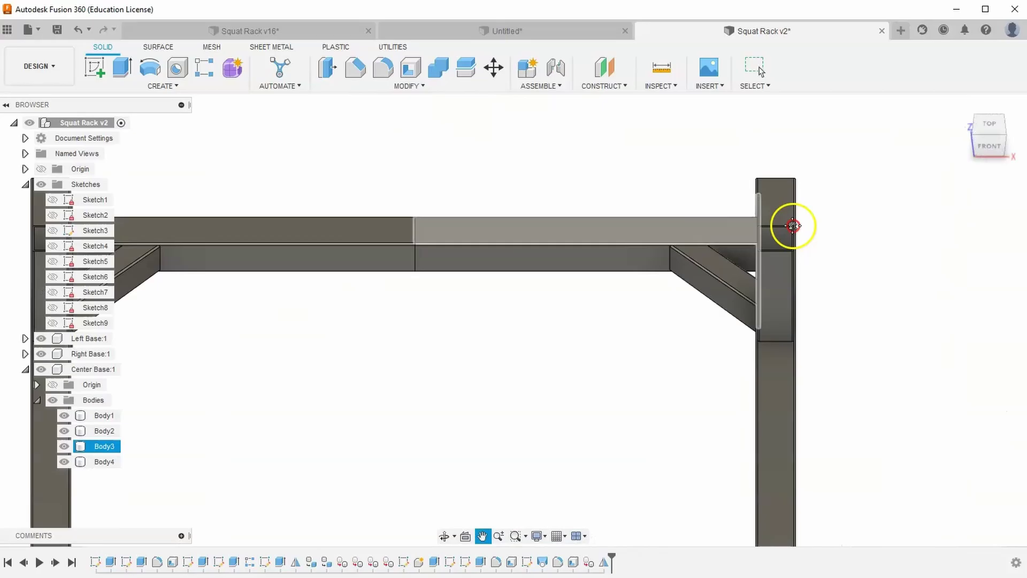
{"action": "key", "text": "Escape"}
{"action": "left_click", "coordinate": [624, 194]}
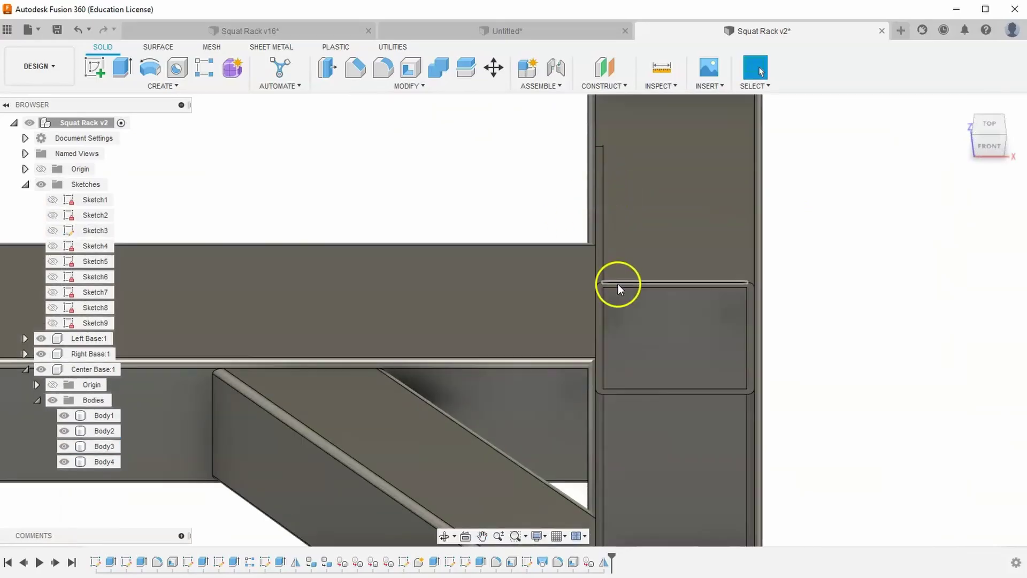
{"action": "mouse_move", "coordinate": [573, 271]}
{"action": "left_mouse_down"}
{"action": "mouse_move", "coordinate": [554, 271]}
{"action": "mouse_move", "coordinate": [579, 271]}
{"action": "left_mouse_up"}
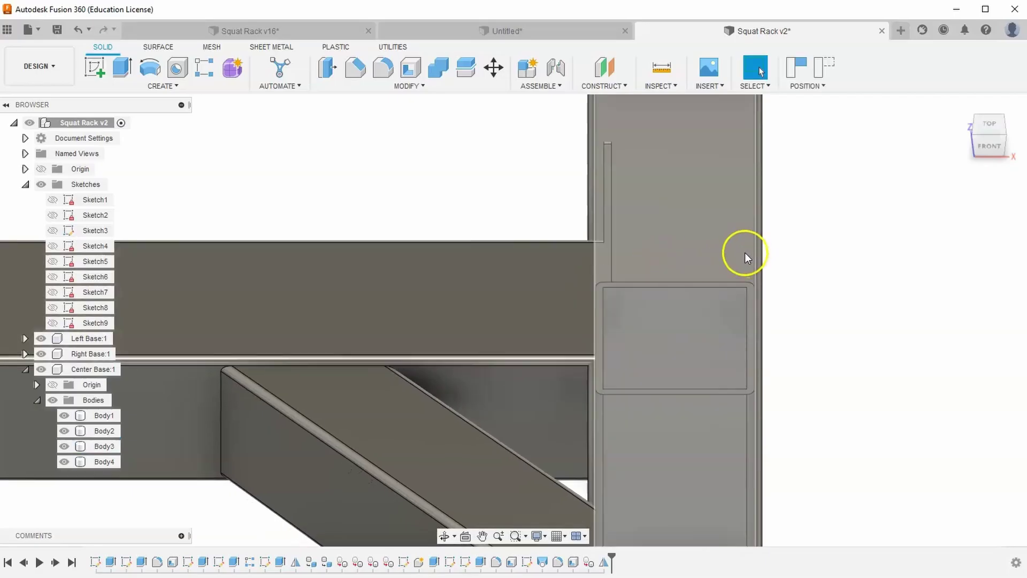
{"action": "key", "text": "ctrl+z"}
{"action": "left_click", "coordinate": [961, 110]}
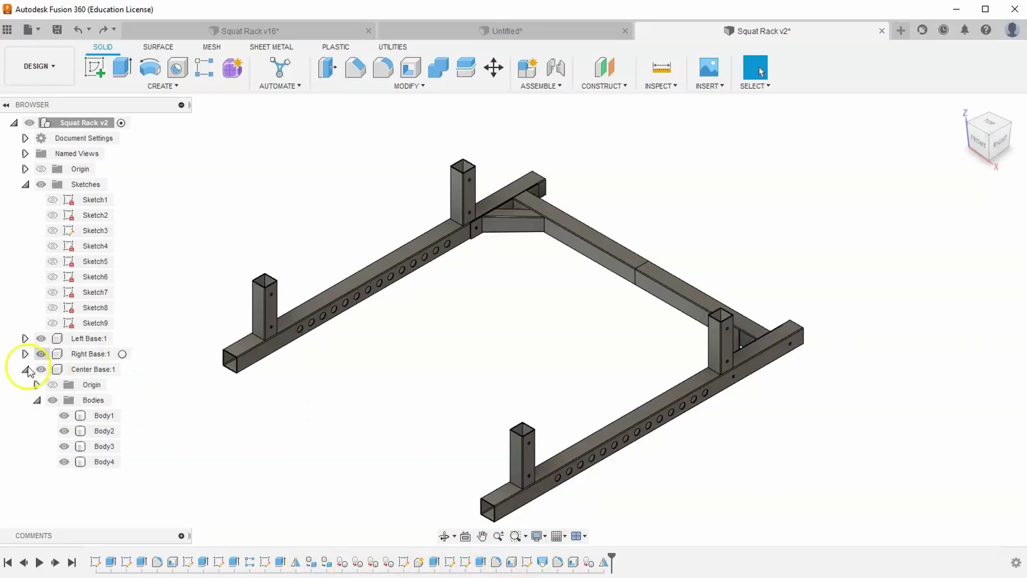
Step: Make Center Base:1 the active component
{"action": "left_click", "coordinate": [26, 371]}
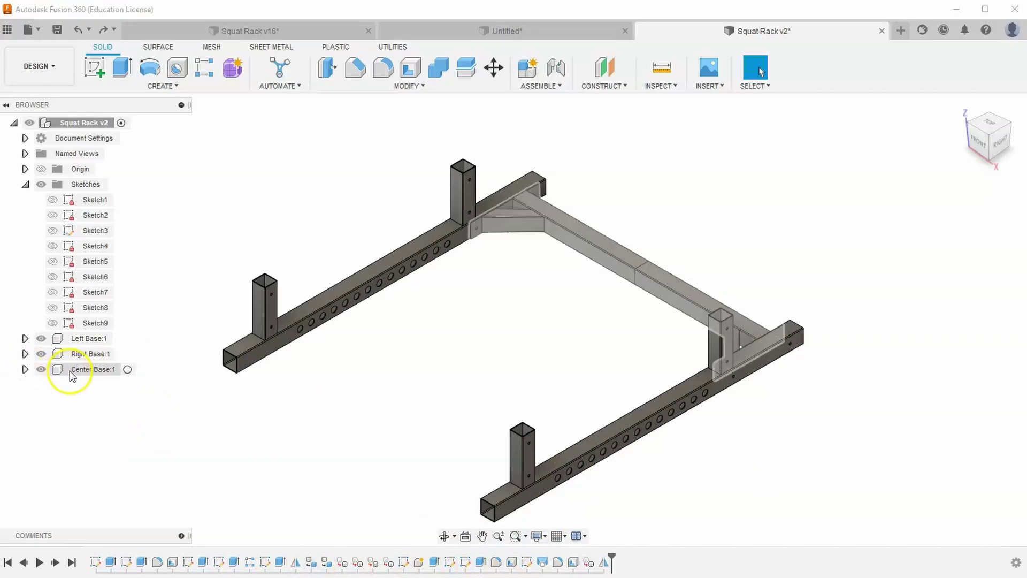
{"action": "left_click", "coordinate": [128, 369]}
{"action": "left_click", "coordinate": [303, 442]}
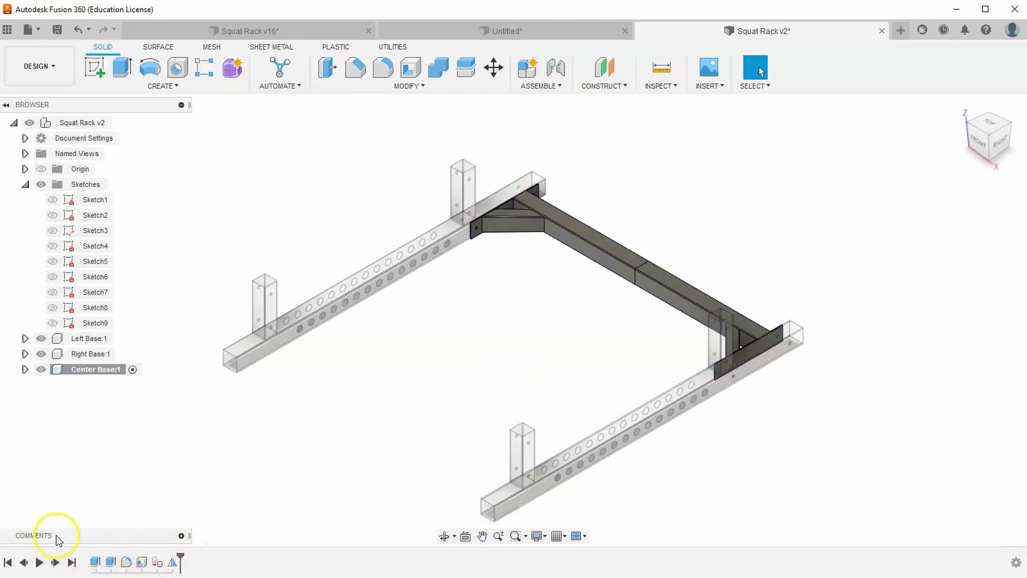
Step: Inspect the Extrude1 and Extrude2 features in the Center Base timeline
{"action": "left_click", "coordinate": [96, 563]}
{"action": "scroll", "coordinate": [464, 180], "scroll_direction": "up", "scroll_amount": 6}
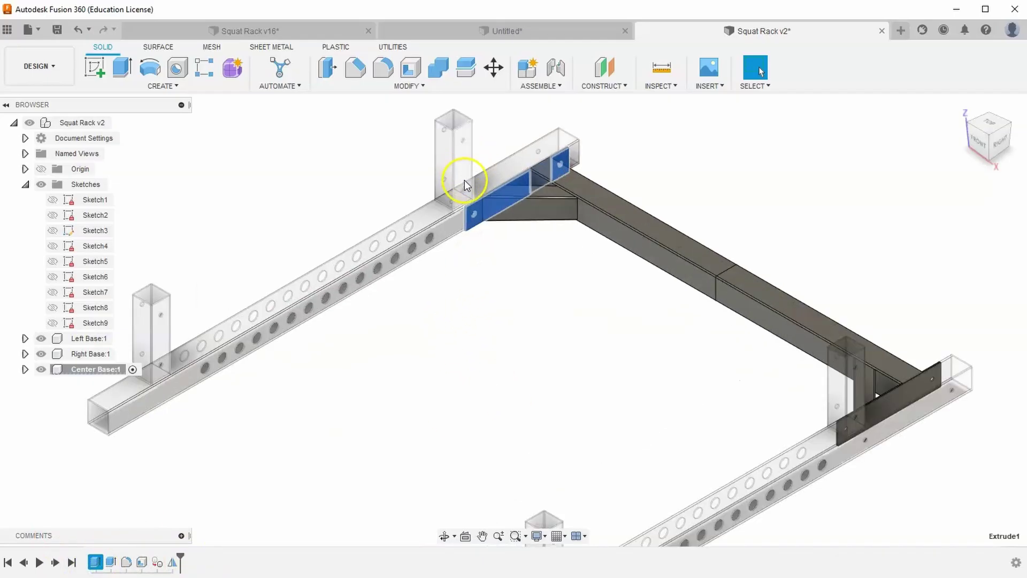
{"action": "scroll", "coordinate": [498, 215], "scroll_direction": "down", "scroll_amount": 6}
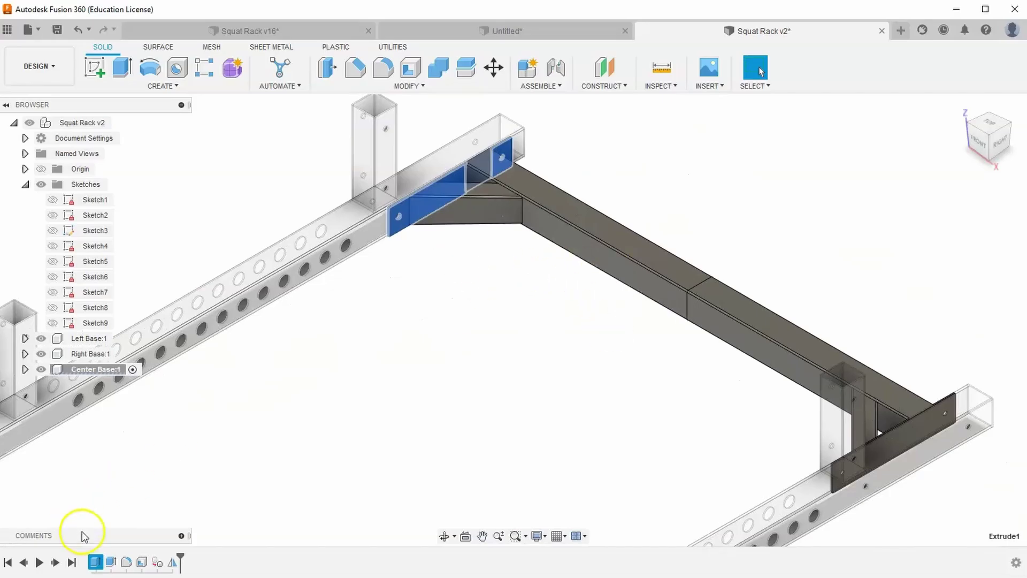
{"action": "left_click", "coordinate": [111, 561]}
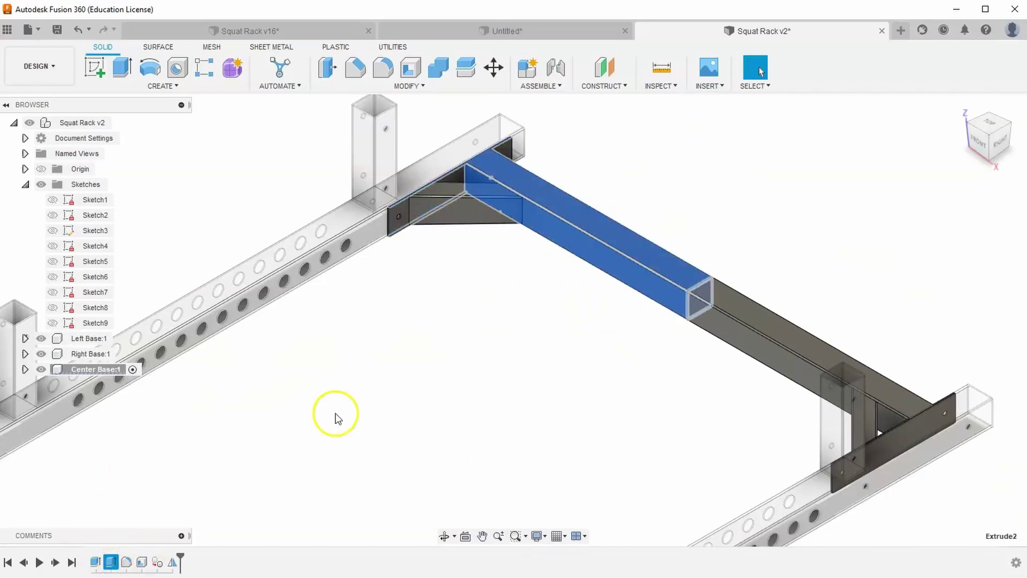
{"action": "left_click", "coordinate": [337, 417]}
Step: Change the brace tube Extrude2 distance to (43/2)-7/64 in
{"action": "double_click", "coordinate": [110, 562]}
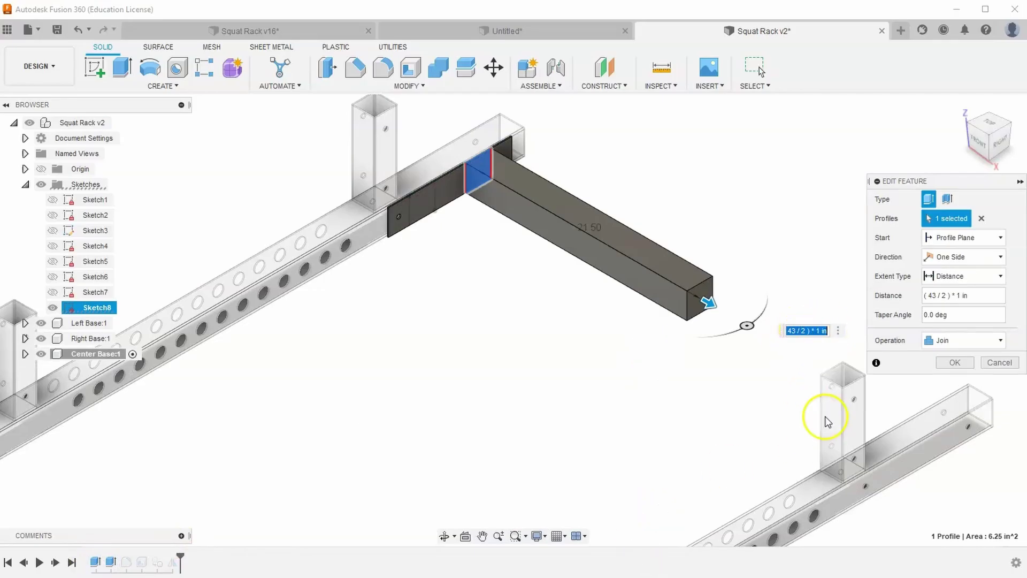
{"action": "left_click", "coordinate": [948, 296]}
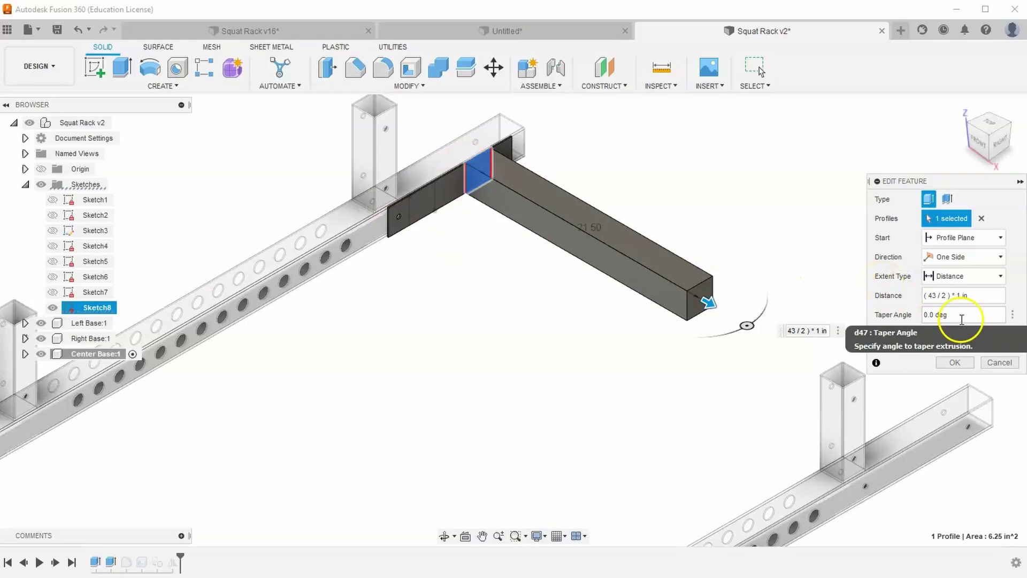
{"action": "left_click", "coordinate": [961, 294]}
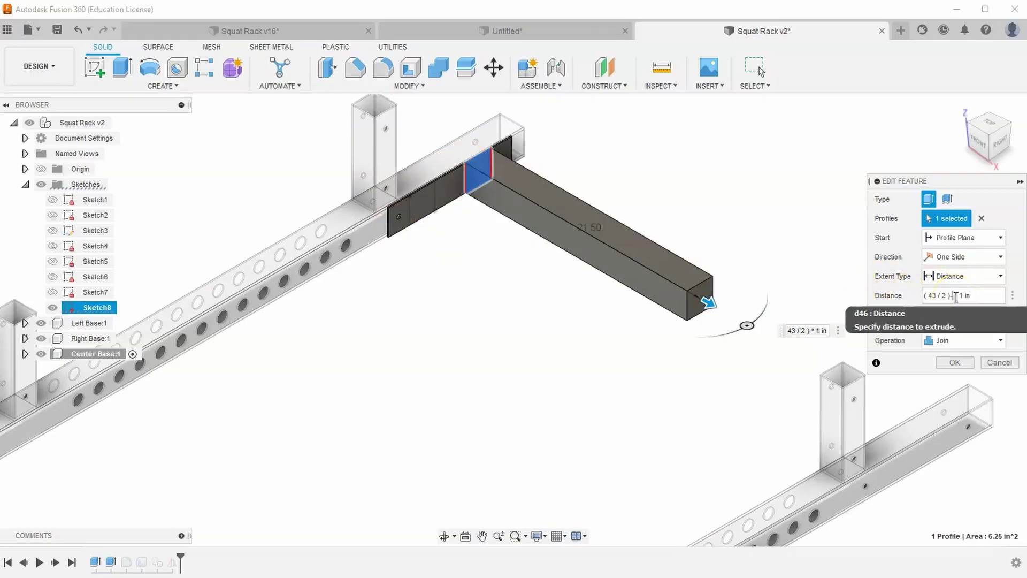
{"action": "left_click", "coordinate": [767, 347]}
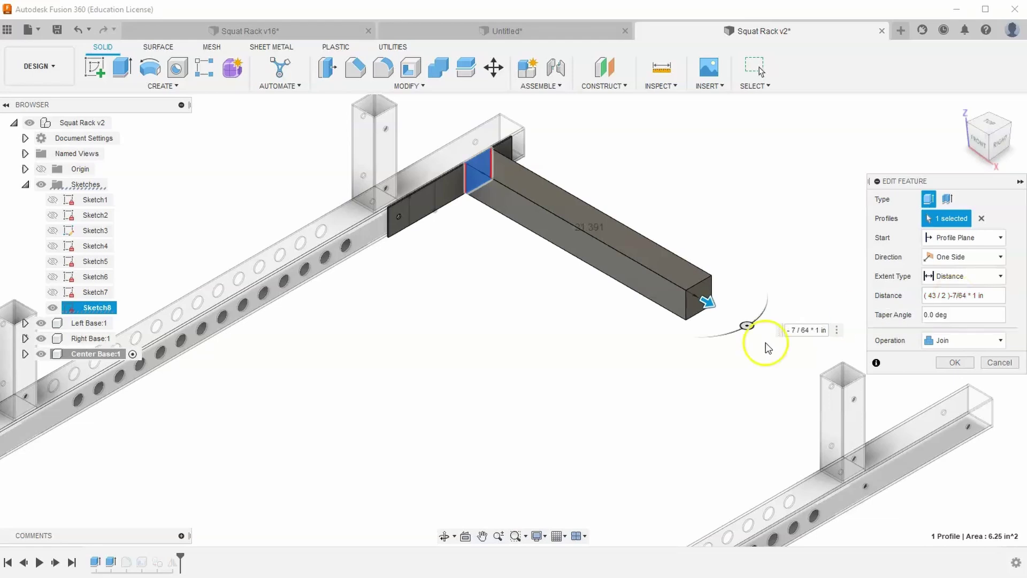
{"action": "scroll", "coordinate": [688, 289], "scroll_direction": "up", "scroll_amount": 1}
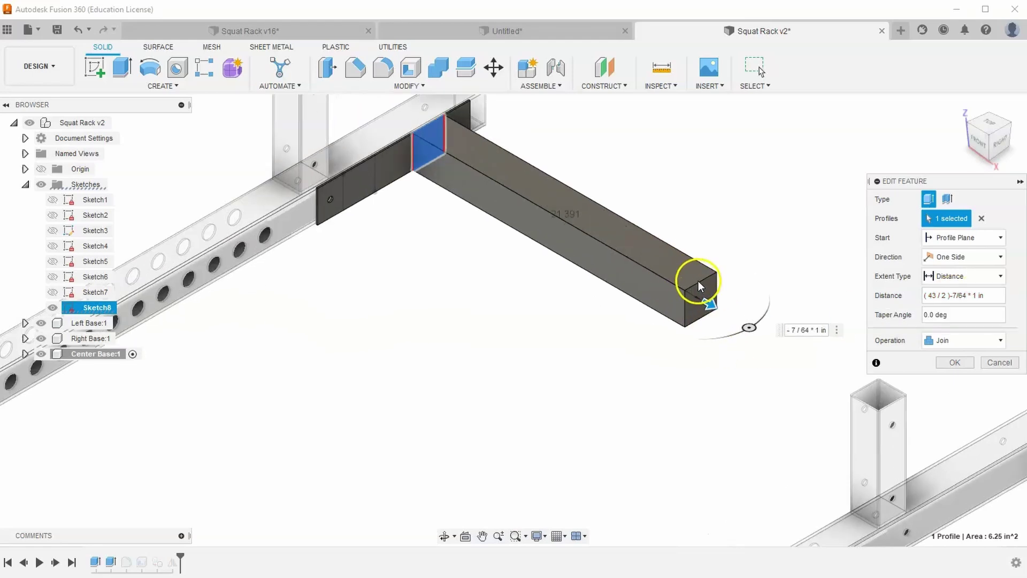
{"action": "left_click", "coordinate": [955, 363]}
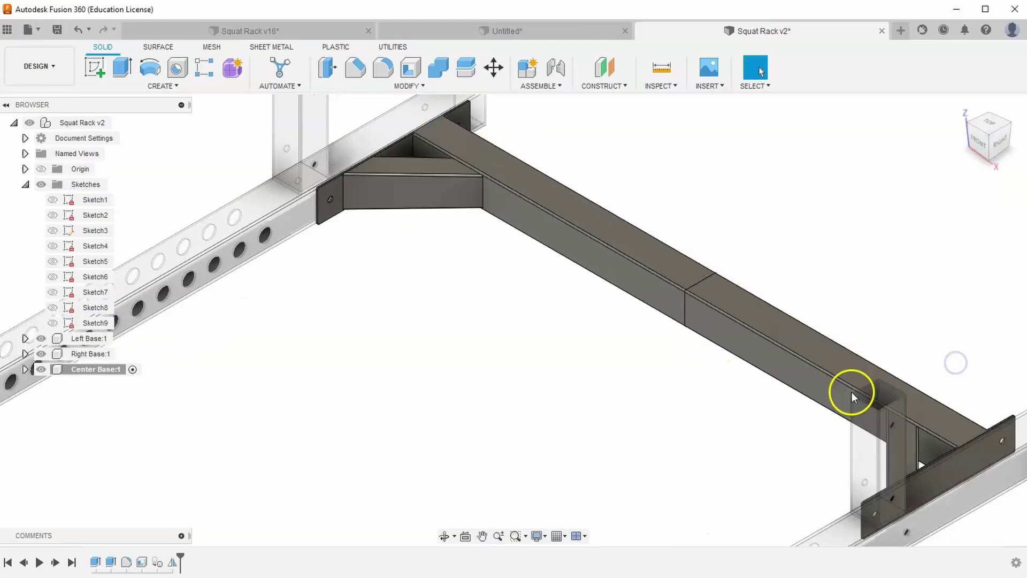
Step: Check the shortened brace from the top-front view and the home view
{"action": "left_click", "coordinate": [979, 133]}
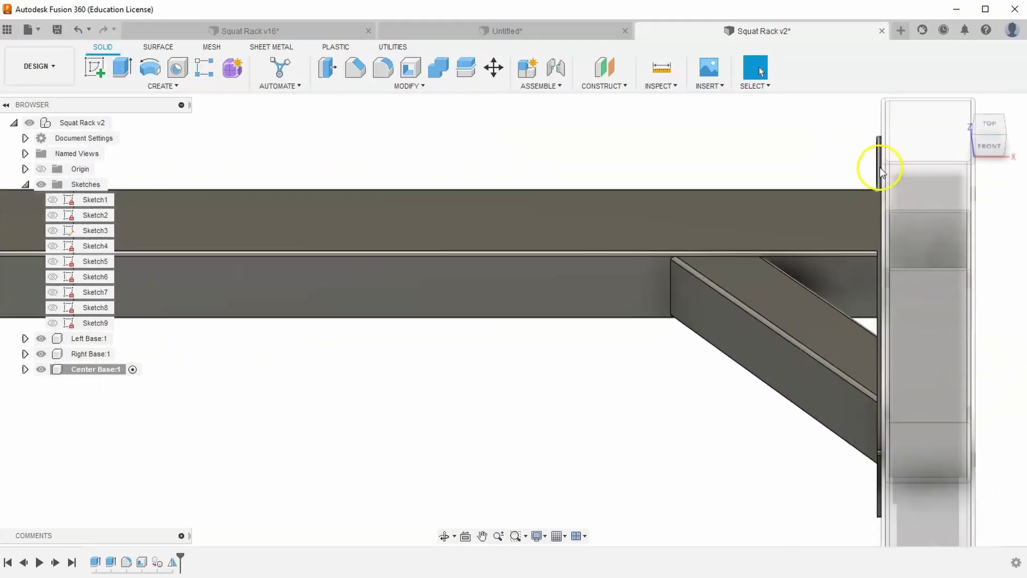
{"action": "scroll", "coordinate": [890, 185], "scroll_direction": "down", "scroll_amount": 3}
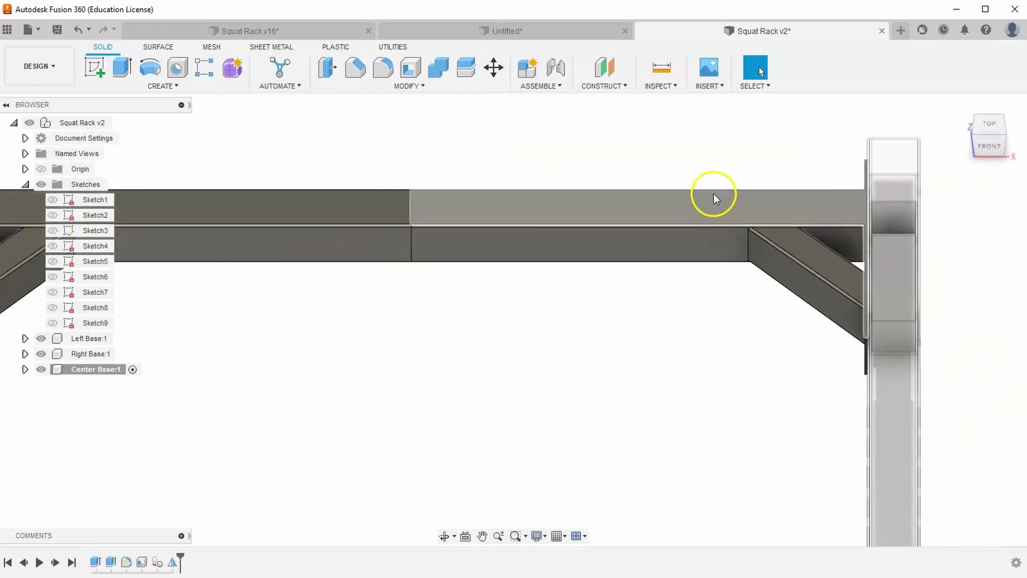
{"action": "left_click", "coordinate": [960, 104]}
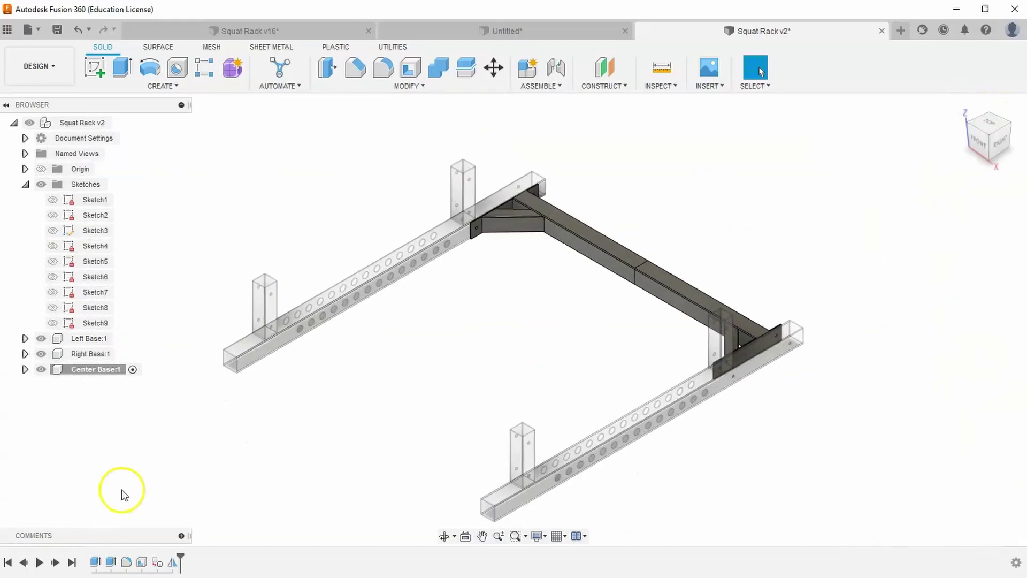
Step: Activate the top-level Squat Rack v2 design instead of Center Base
{"action": "left_click", "coordinate": [97, 369]}
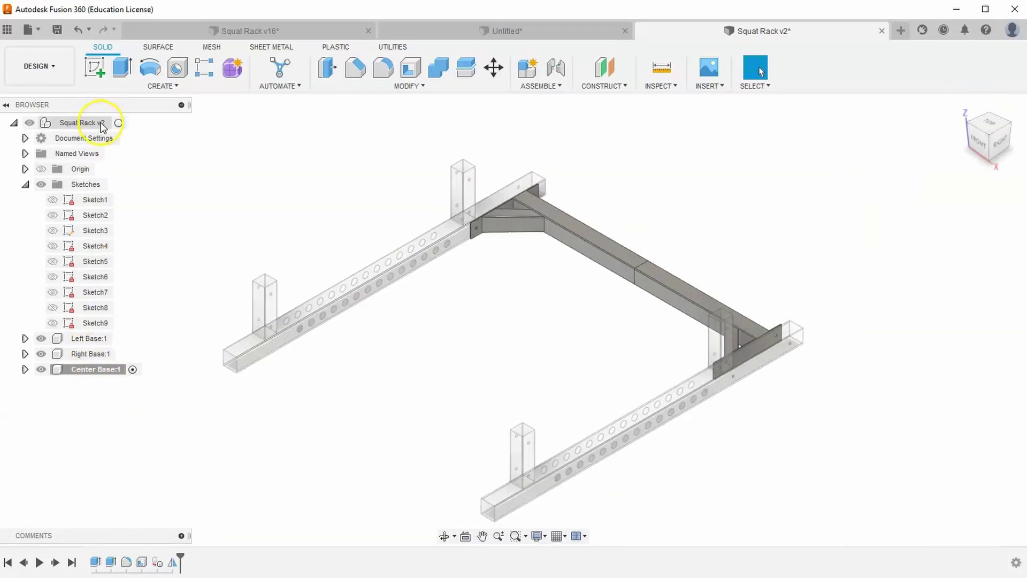
{"action": "left_click", "coordinate": [117, 125]}
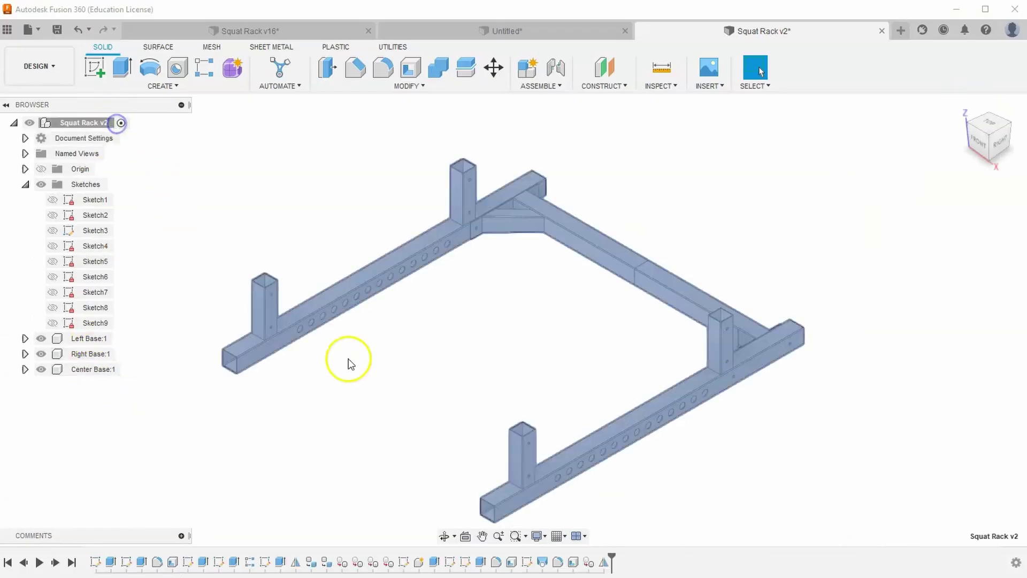
{"action": "scroll", "coordinate": [615, 273], "scroll_direction": "up", "scroll_amount": 5}
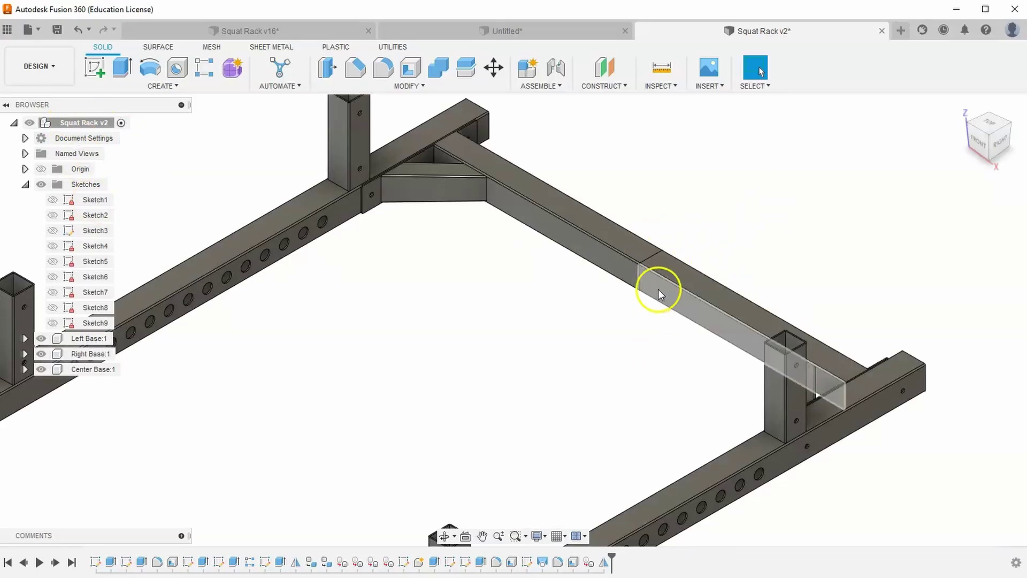
Step: Select the top faces of both center brace halves
{"action": "left_click", "coordinate": [669, 263]}
{"action": "left_click", "coordinate": [678, 267]}
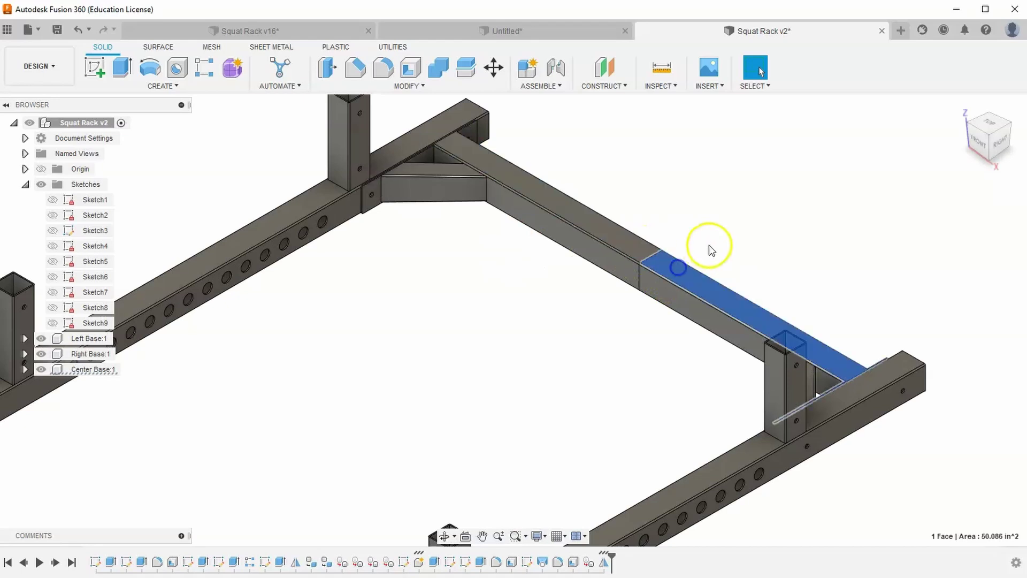
{"action": "left_click", "coordinate": [417, 85]}
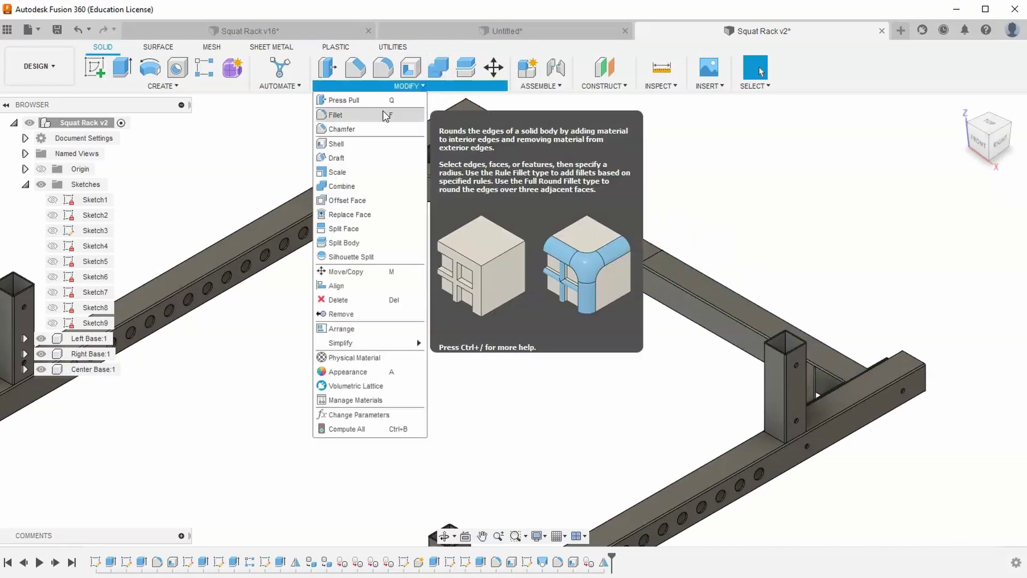
Step: Combine the brace halves with Join, right half as target and left half as tool
{"action": "left_click", "coordinate": [369, 189]}
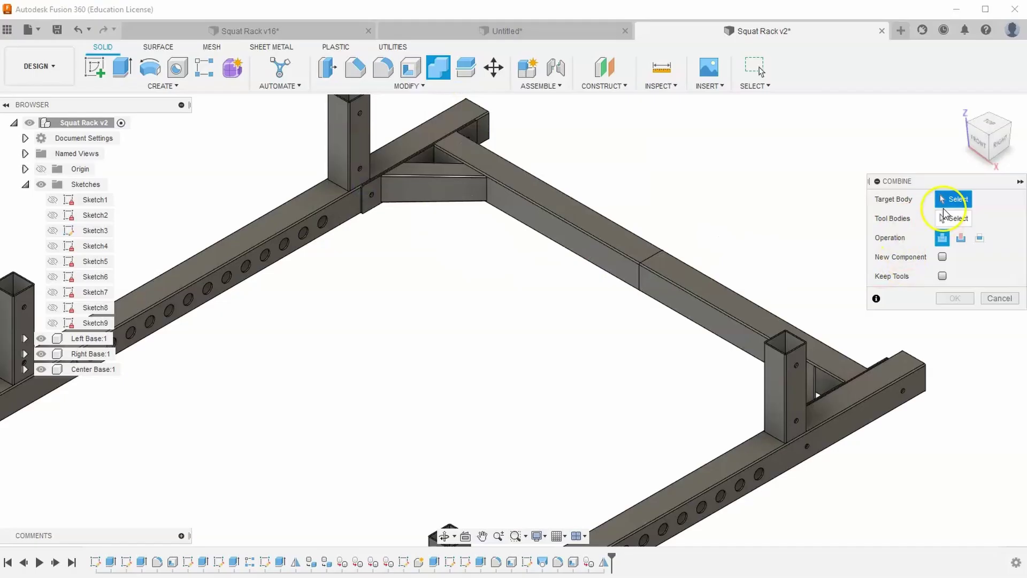
{"action": "left_click", "coordinate": [697, 275]}
{"action": "left_click", "coordinate": [618, 237]}
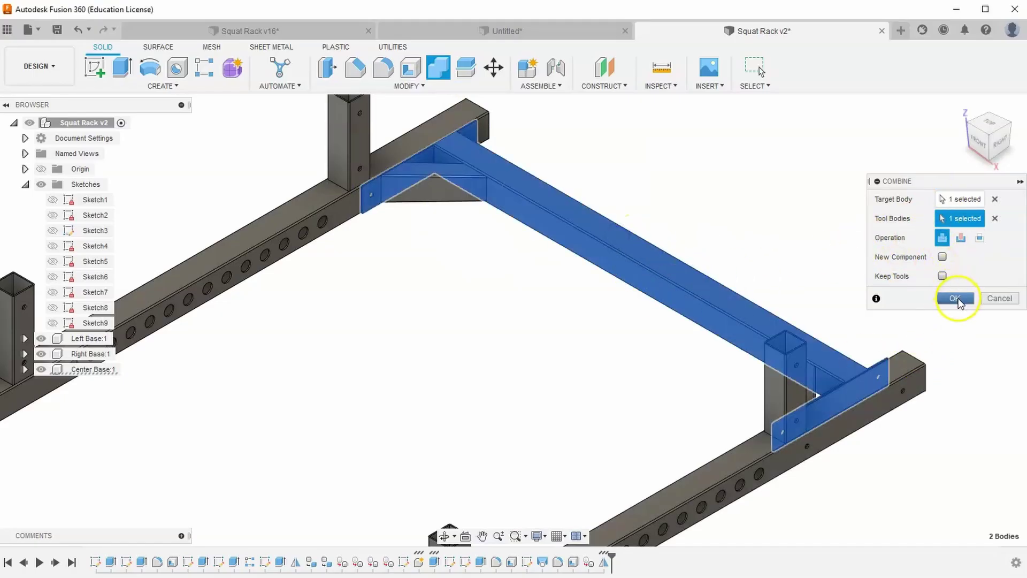
{"action": "left_click", "coordinate": [956, 300]}
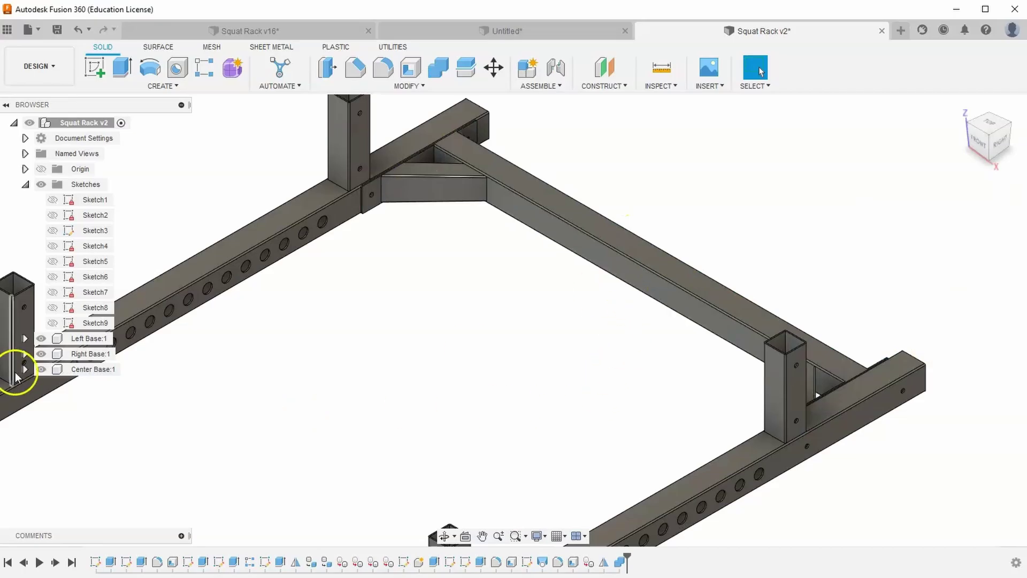
Step: Check Center Base's remaining bodies Body3 and Body4, then save a new version
{"action": "left_click", "coordinate": [24, 369]}
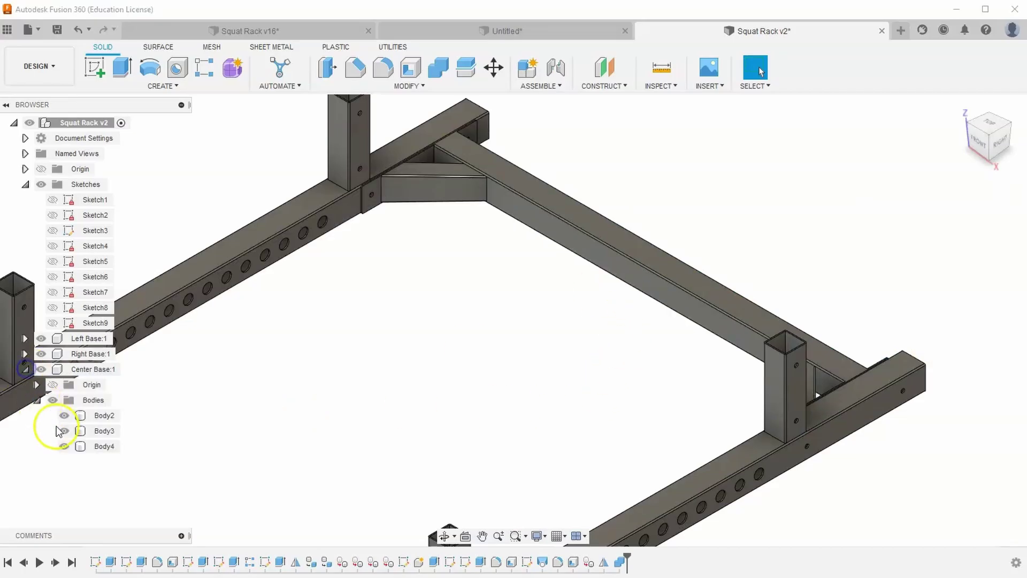
{"action": "left_click", "coordinate": [106, 431]}
{"action": "left_click", "coordinate": [110, 447]}
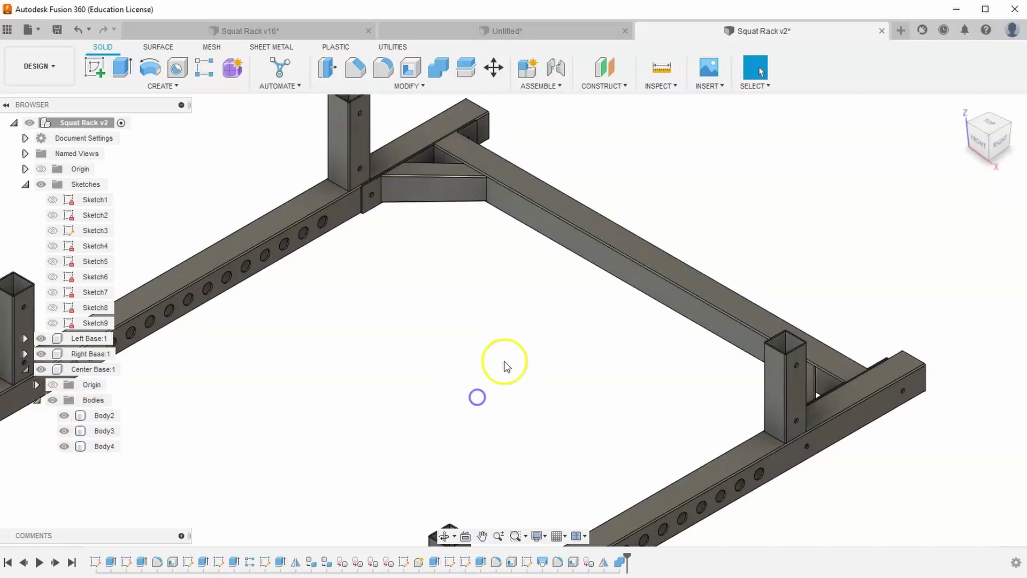
{"action": "scroll", "coordinate": [508, 364], "scroll_direction": "down", "scroll_amount": 1}
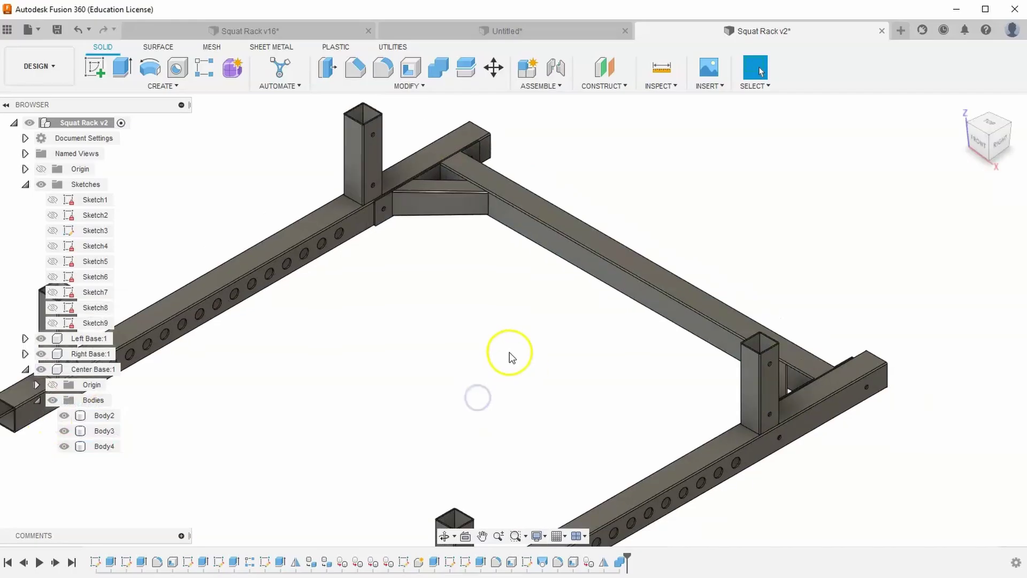
{"action": "left_click", "coordinate": [57, 28]}
{"action": "left_click", "coordinate": [513, 324]}
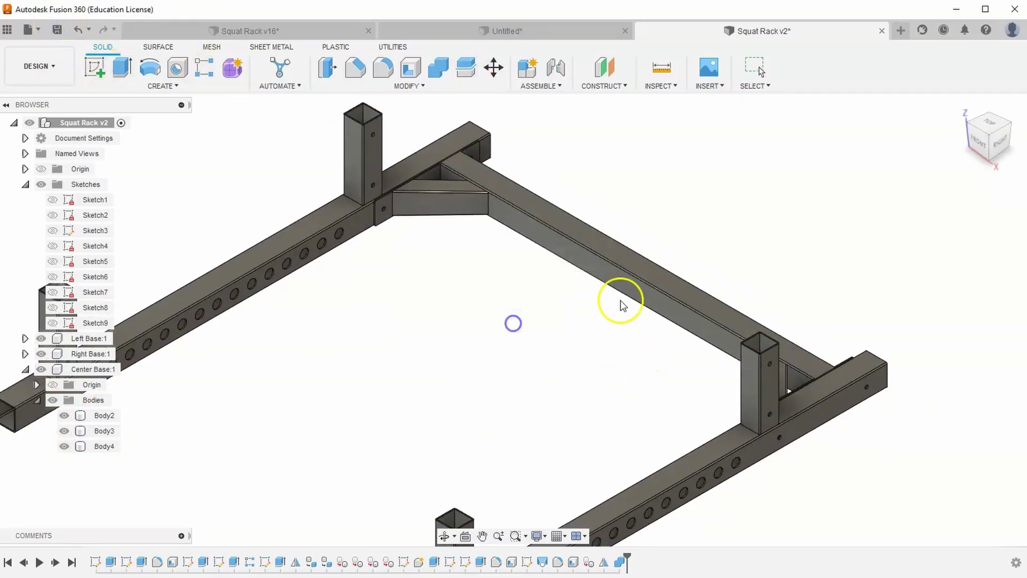